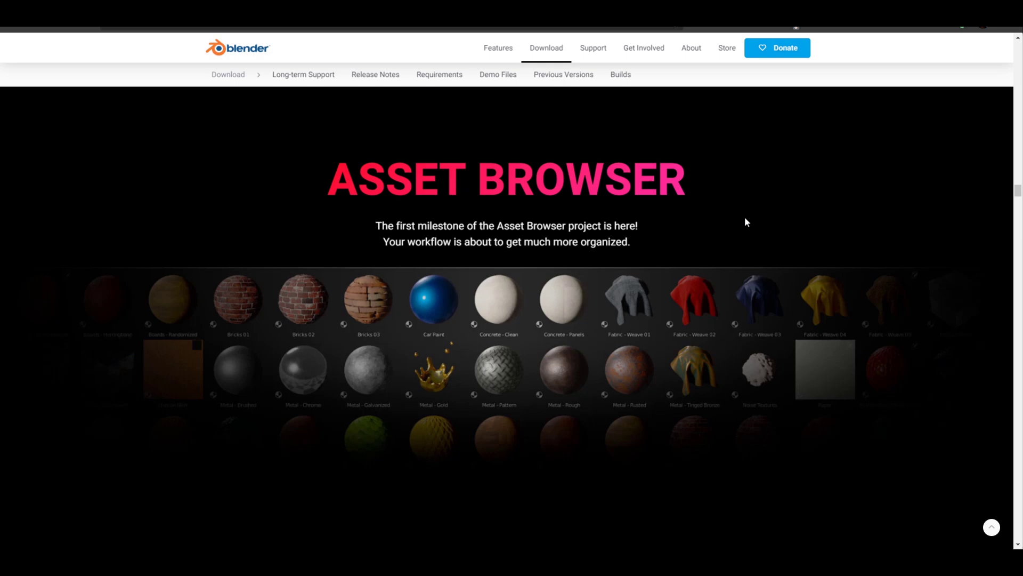
Find the Asset Browser section on the release page and download the Cube Diorama demo bundle from the Demo Files.
{"action": "scroll", "coordinate": [746, 220], "scroll_direction": "down", "scroll_amount": 5}
{"action": "scroll", "coordinate": [746, 216], "scroll_direction": "down", "scroll_amount": 5}
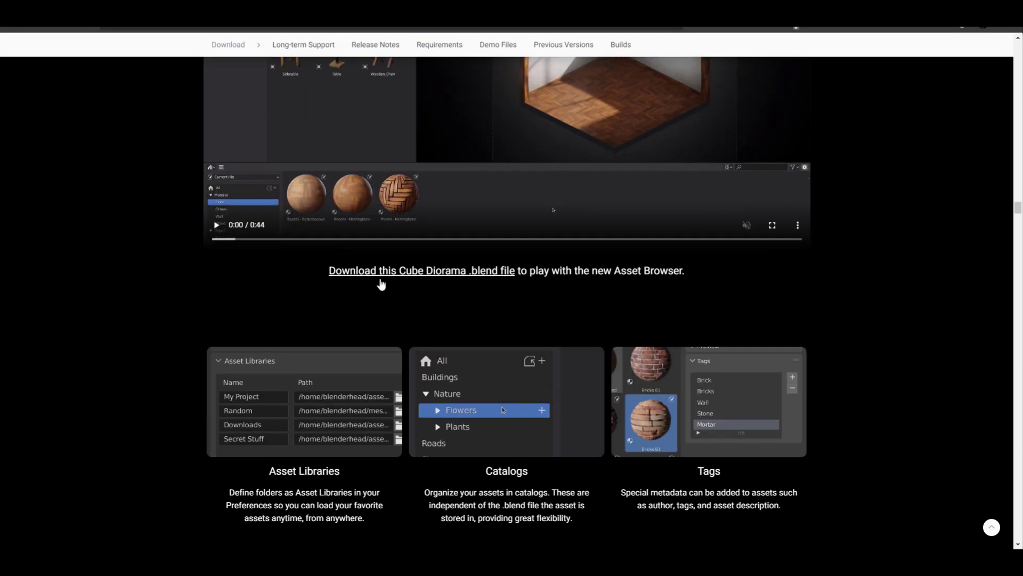
{"action": "left_click", "coordinate": [497, 272]}
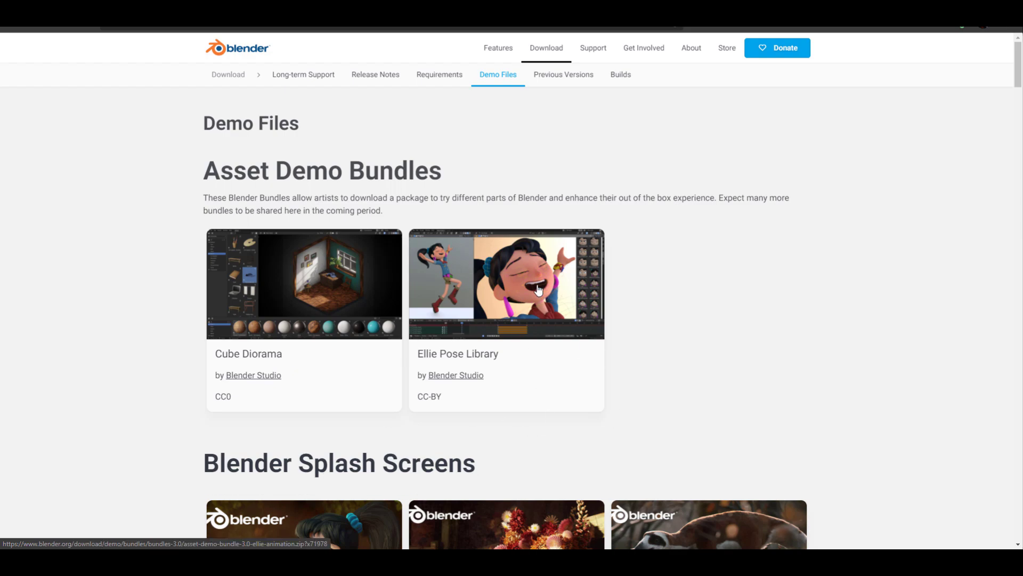
{"action": "left_click", "coordinate": [284, 312]}
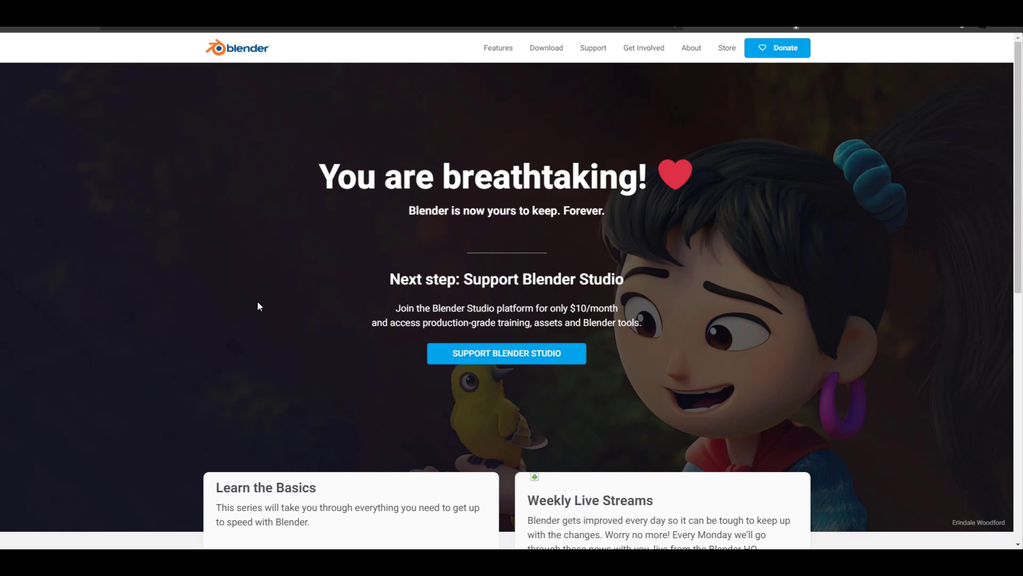
{"action": "scroll", "coordinate": [257, 304], "scroll_direction": "down", "scroll_amount": 10}
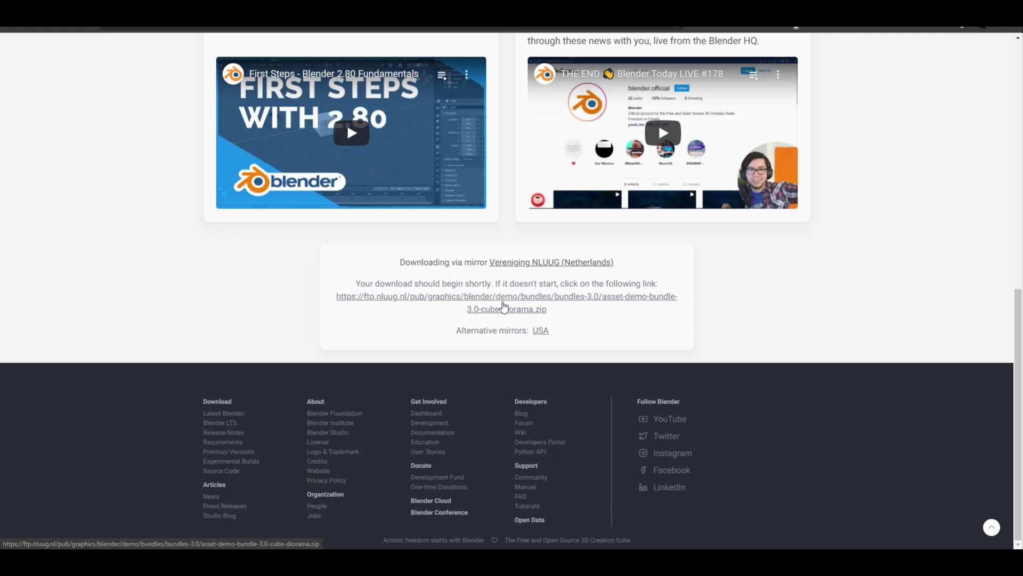
{"action": "scroll", "coordinate": [505, 302], "scroll_direction": "up", "scroll_amount": 10}
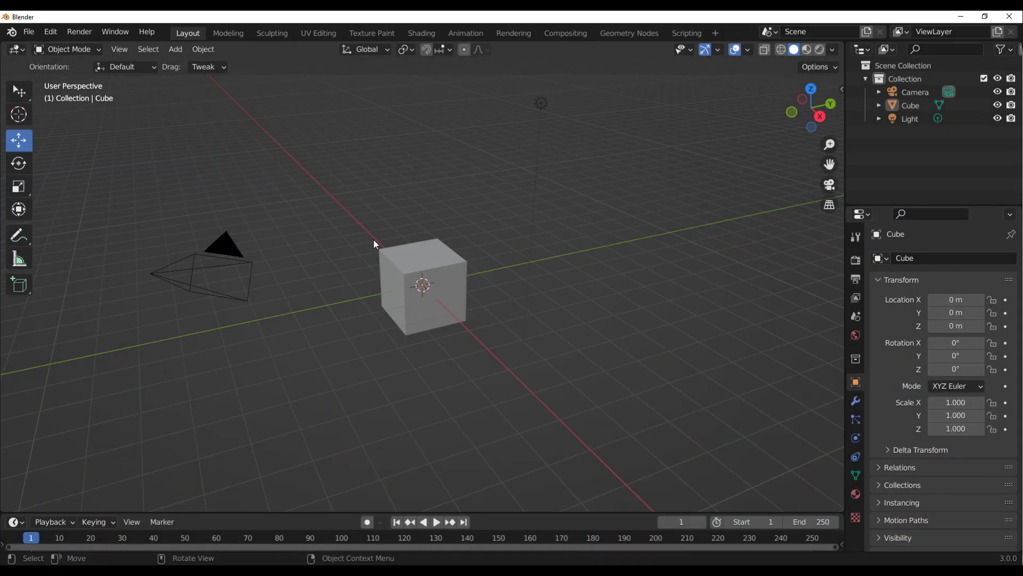
Switch to Blender and open the file cube_diorama.blend.
{"action": "left_click", "coordinate": [29, 31]}
{"action": "left_click", "coordinate": [532, 317]}
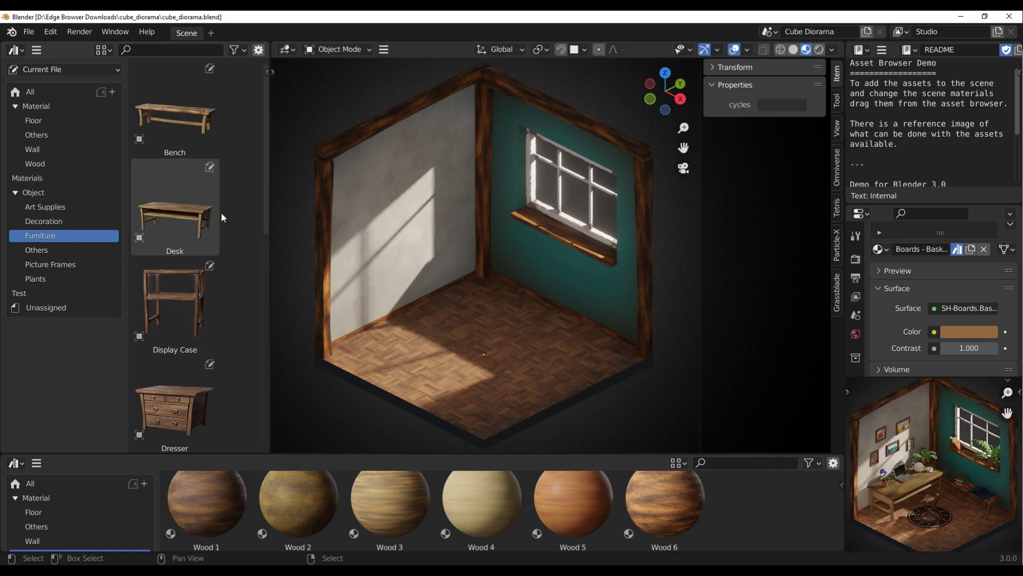
Furnish the room with the Bench by the teal wall, the Dresser by the plain wall and the Cat in a Blanket on the floor.
{"action": "left_click_drag", "start_coordinate": [193, 142], "coordinate": [543, 326]}
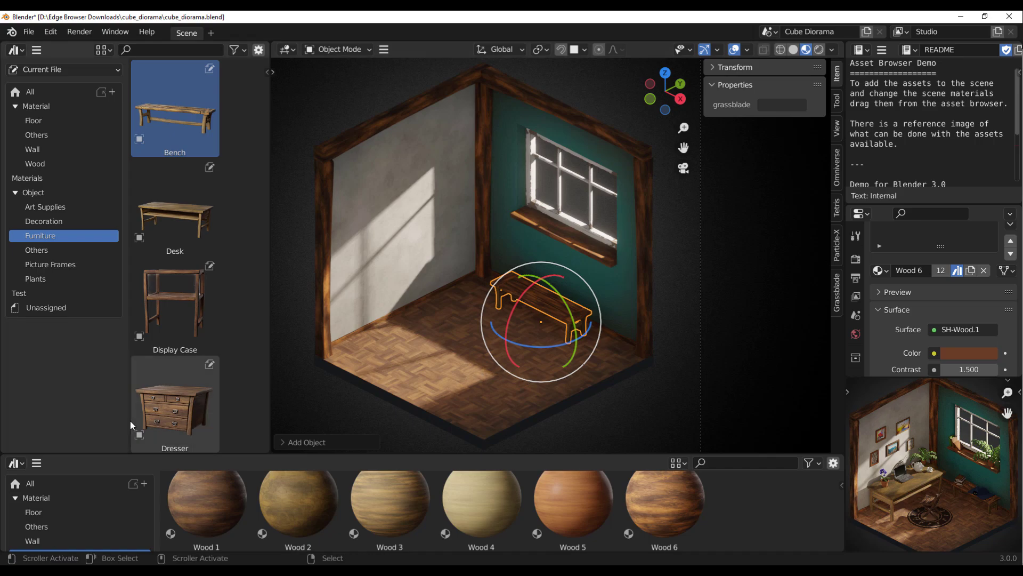
{"action": "left_click_drag", "start_coordinate": [161, 418], "coordinate": [465, 348]}
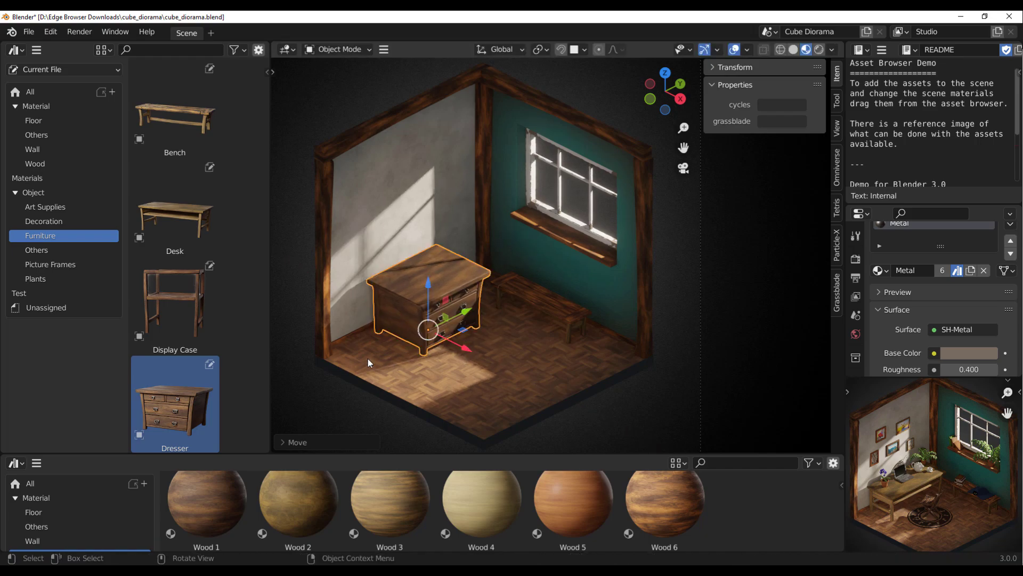
{"action": "scroll", "coordinate": [187, 337], "scroll_direction": "down", "scroll_amount": 4}
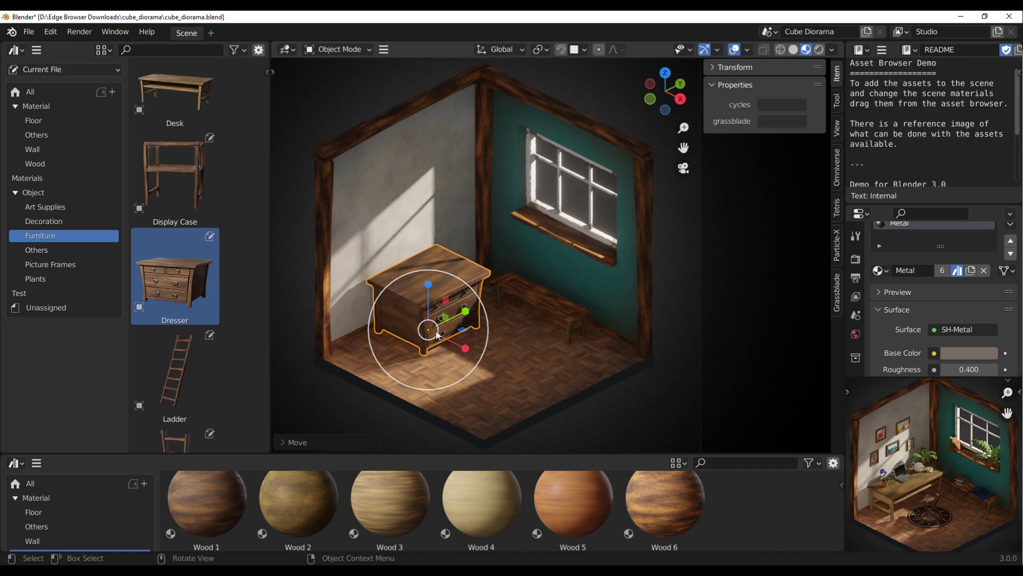
{"action": "key", "text": "s"}
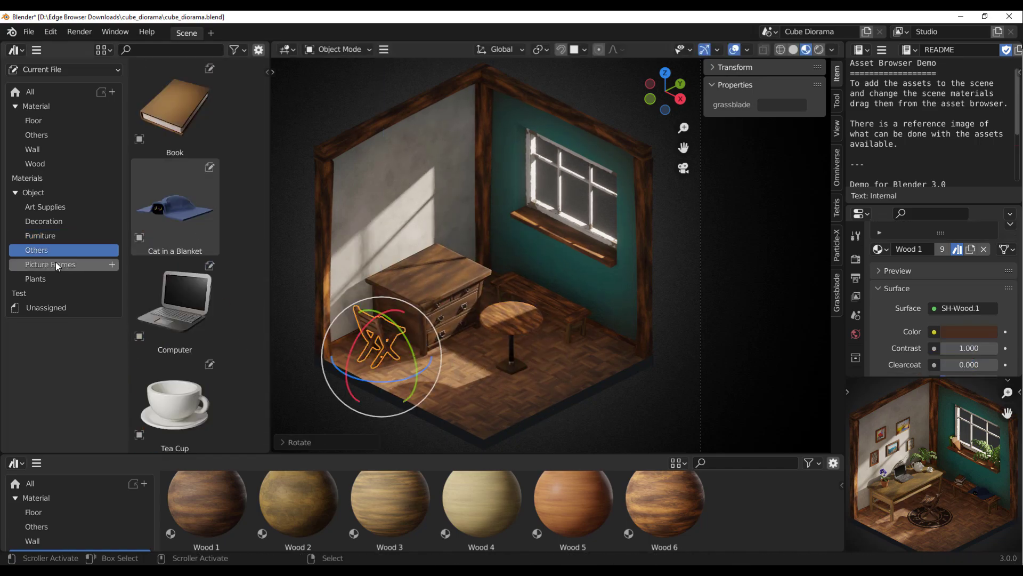
{"action": "left_click_drag", "start_coordinate": [174, 206], "coordinate": [469, 377]}
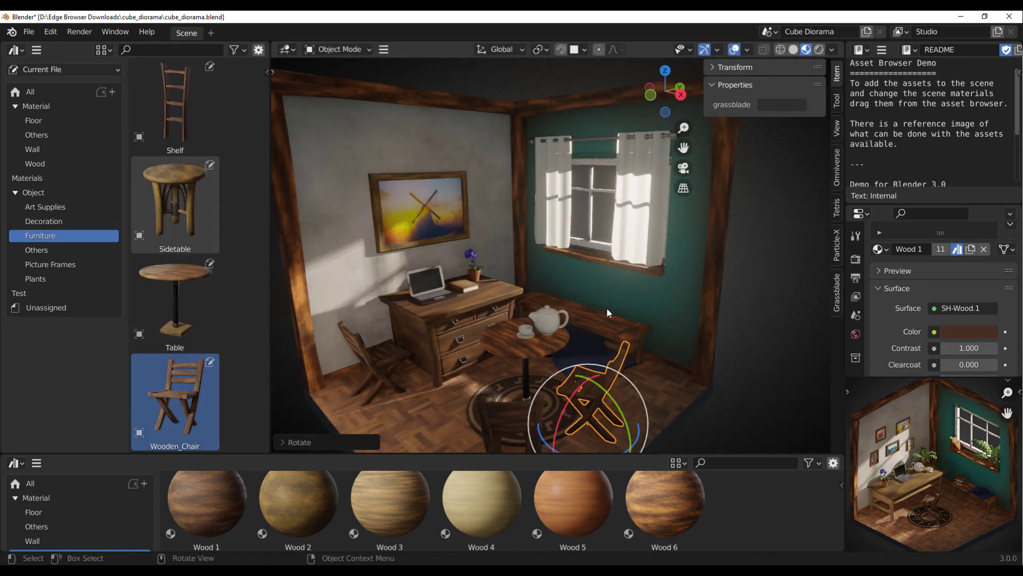
{"action": "left_click", "coordinate": [753, 277]}
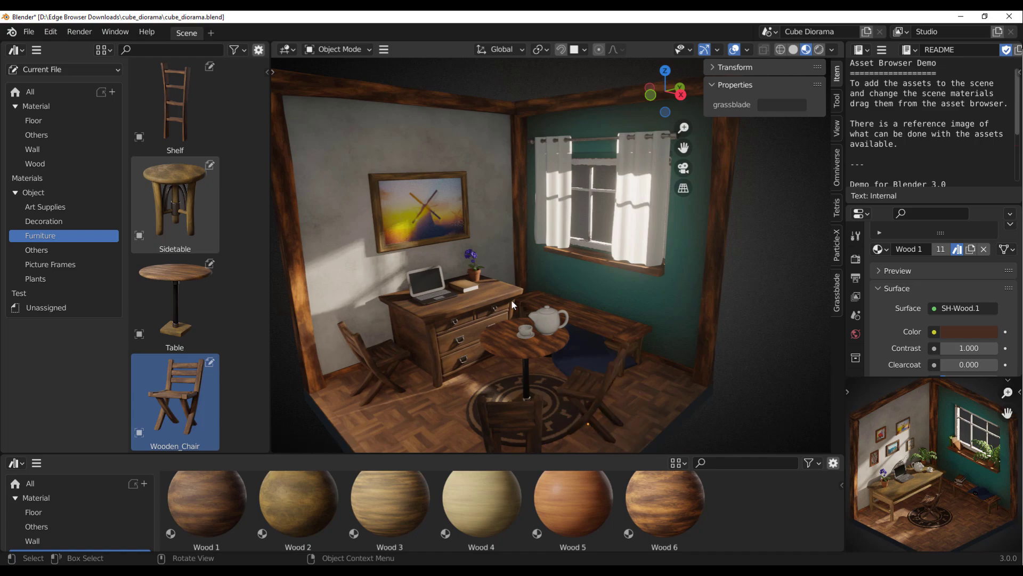
{"action": "scroll", "coordinate": [206, 229], "scroll_direction": "up", "scroll_amount": 8}
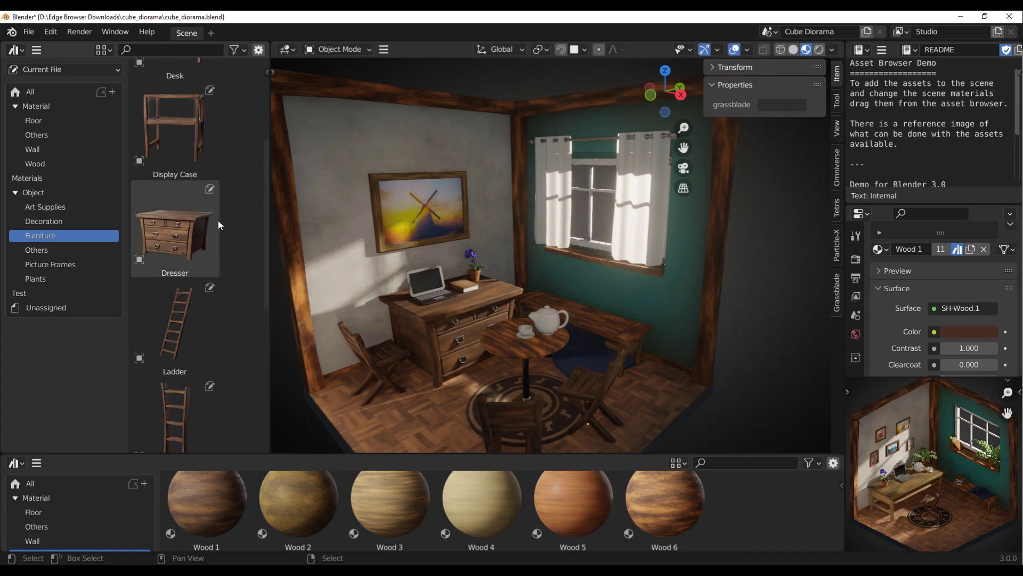
{"action": "scroll", "coordinate": [220, 223], "scroll_direction": "up", "scroll_amount": 3}
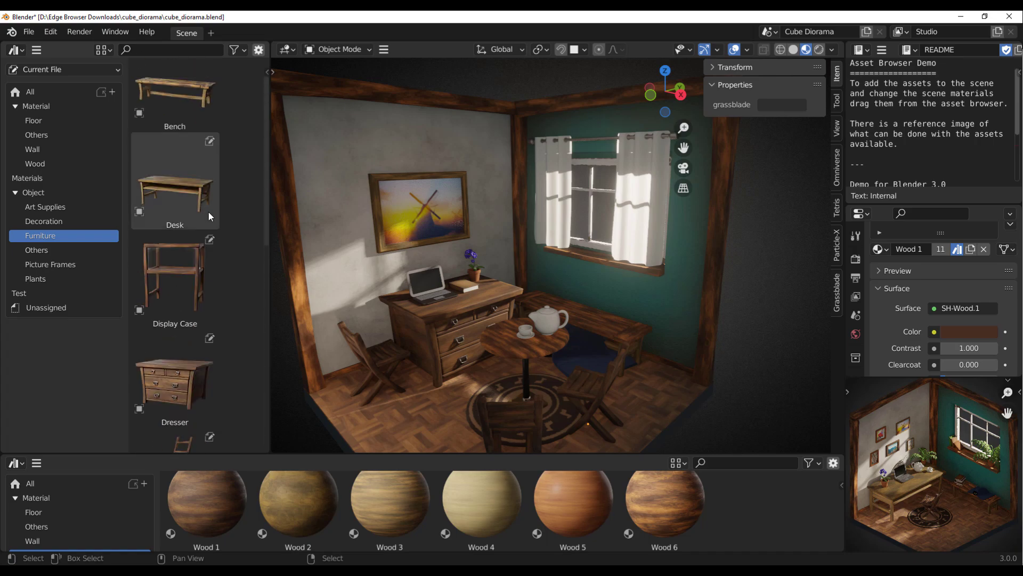
{"action": "scroll", "coordinate": [209, 212], "scroll_direction": "up", "scroll_amount": 1}
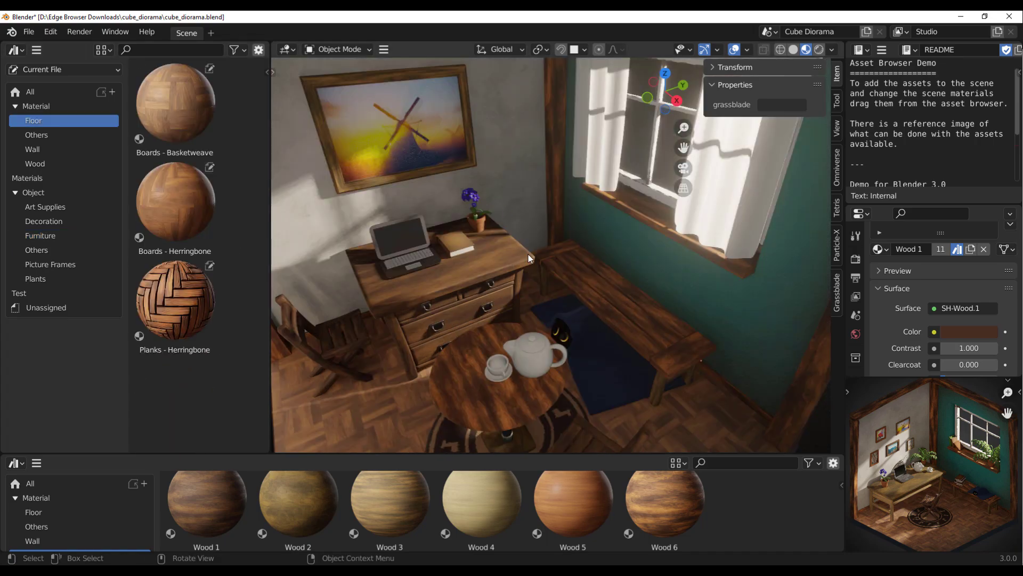
{"action": "scroll", "coordinate": [529, 258], "scroll_direction": "down", "scroll_amount": 5}
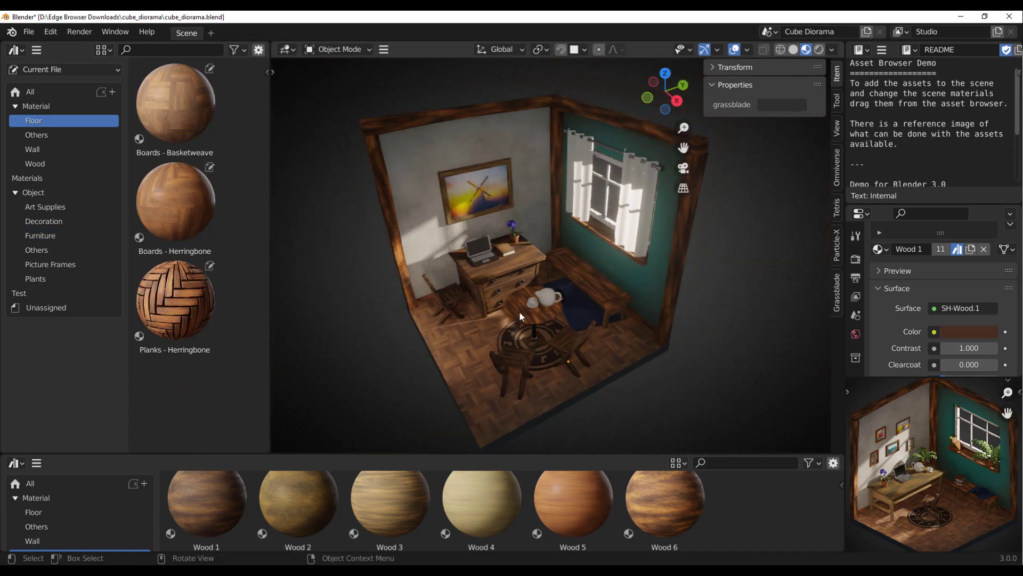
{"action": "middle_click_drag", "start_coordinate": [519, 311], "coordinate": [558, 255]}
{"action": "left_click", "coordinate": [63, 135]}
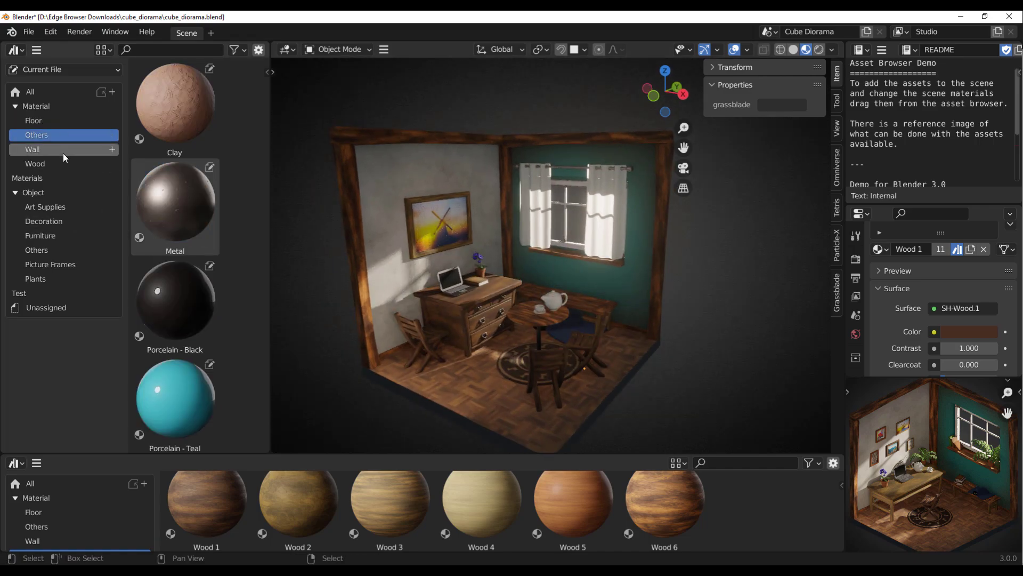
Try the Planks - Herringbone material on the room's floor, and replace it with Boards - Basketweave.
{"action": "left_click", "coordinate": [46, 121]}
{"action": "left_click_drag", "start_coordinate": [173, 296], "coordinate": [465, 377]}
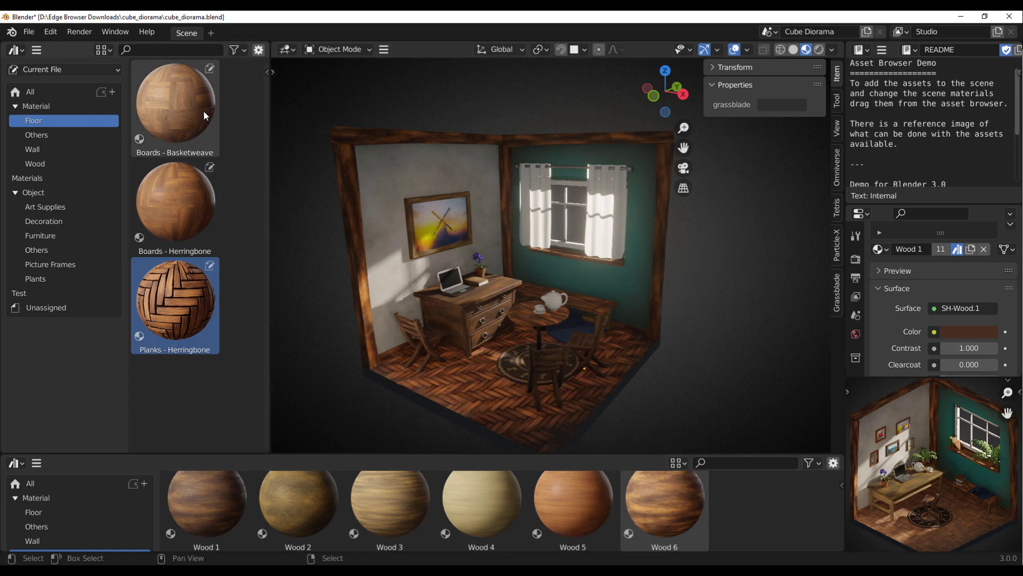
{"action": "left_click_drag", "start_coordinate": [193, 110], "coordinate": [476, 394]}
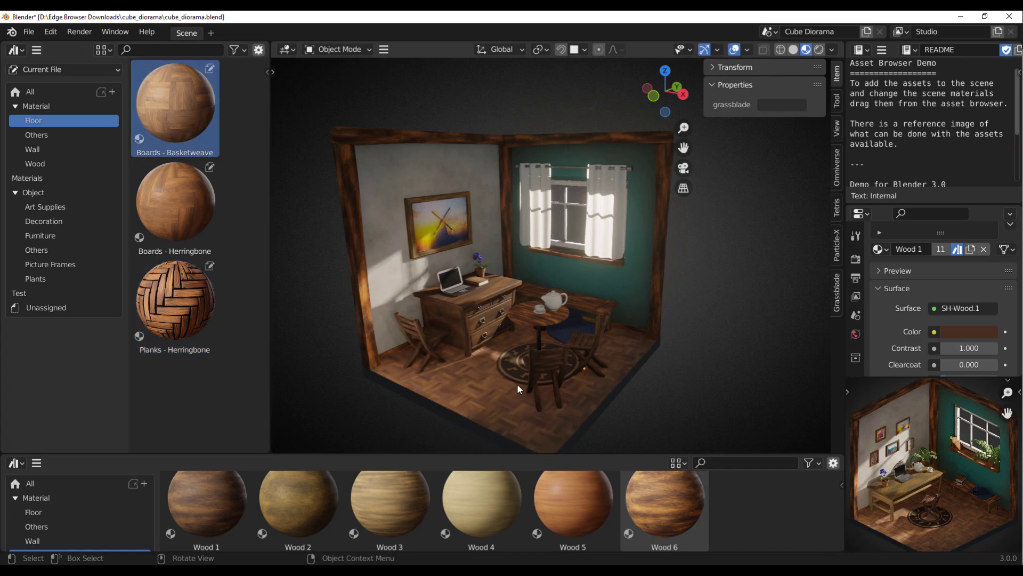
Apply the Plaster - White wall material to the wall with the windmill painting.
{"action": "scroll", "coordinate": [509, 368], "scroll_direction": "up", "scroll_amount": 5}
{"action": "scroll", "coordinate": [509, 365], "scroll_direction": "down", "scroll_amount": 6}
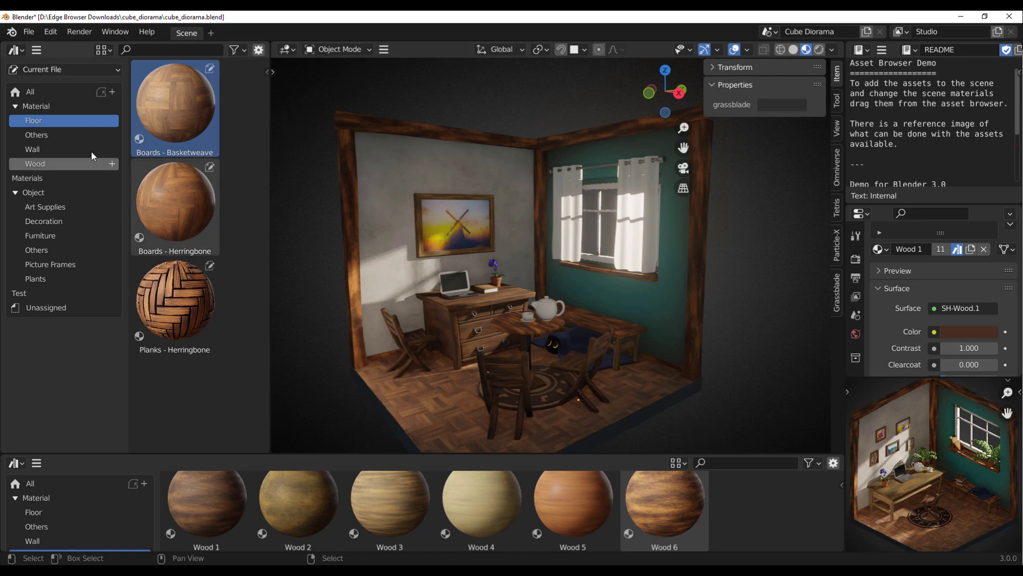
{"action": "left_click", "coordinate": [64, 149]}
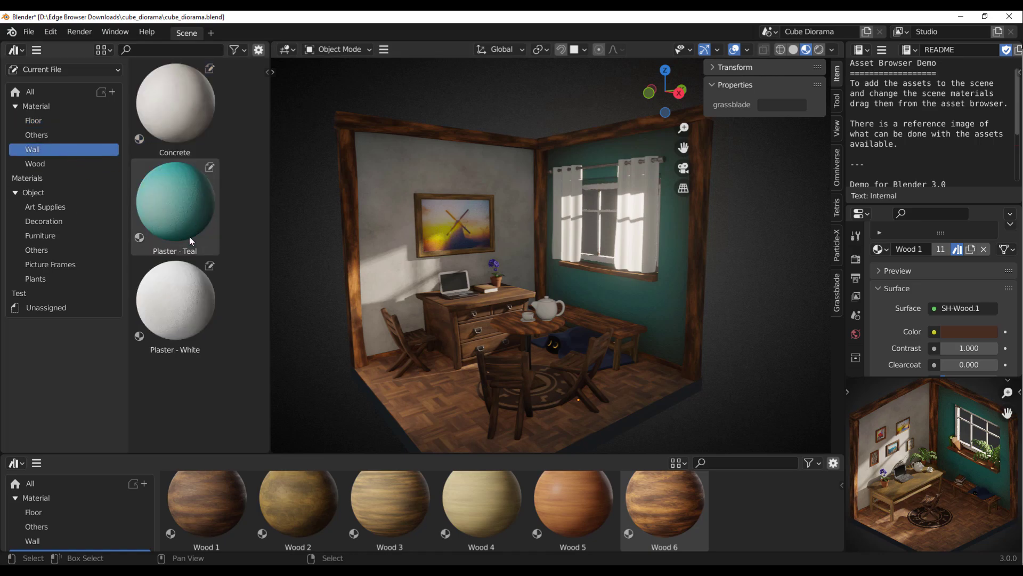
{"action": "left_click_drag", "start_coordinate": [174, 310], "coordinate": [398, 169]}
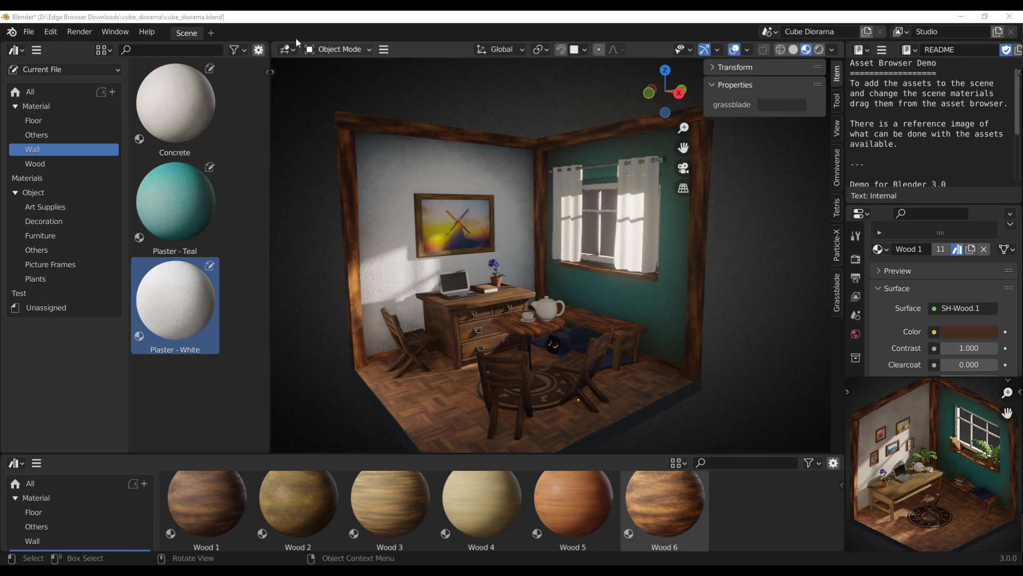
{"action": "left_click", "coordinate": [307, 24]}
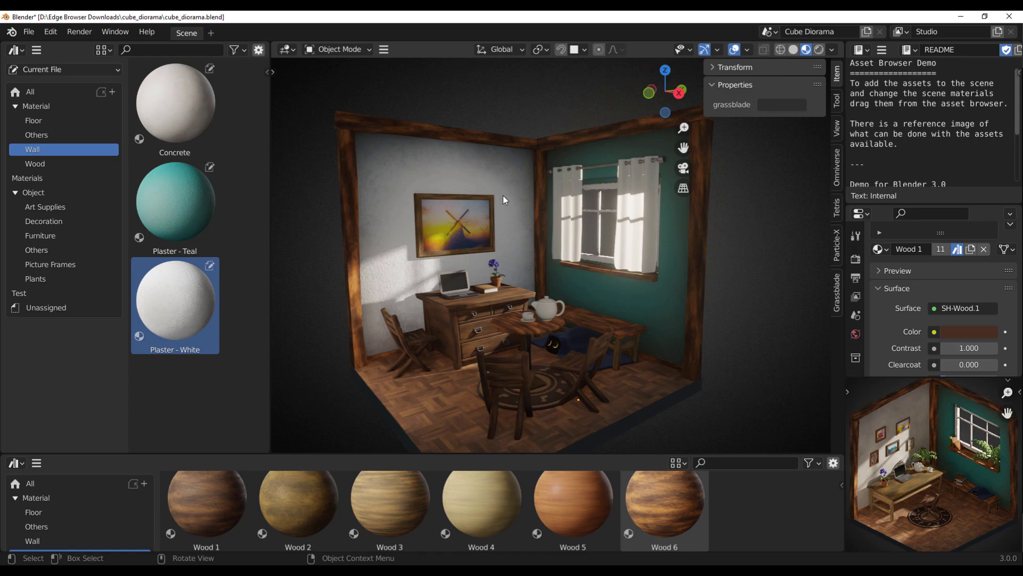
{"action": "middle_click_drag", "start_coordinate": [532, 233], "coordinate": [567, 238]}
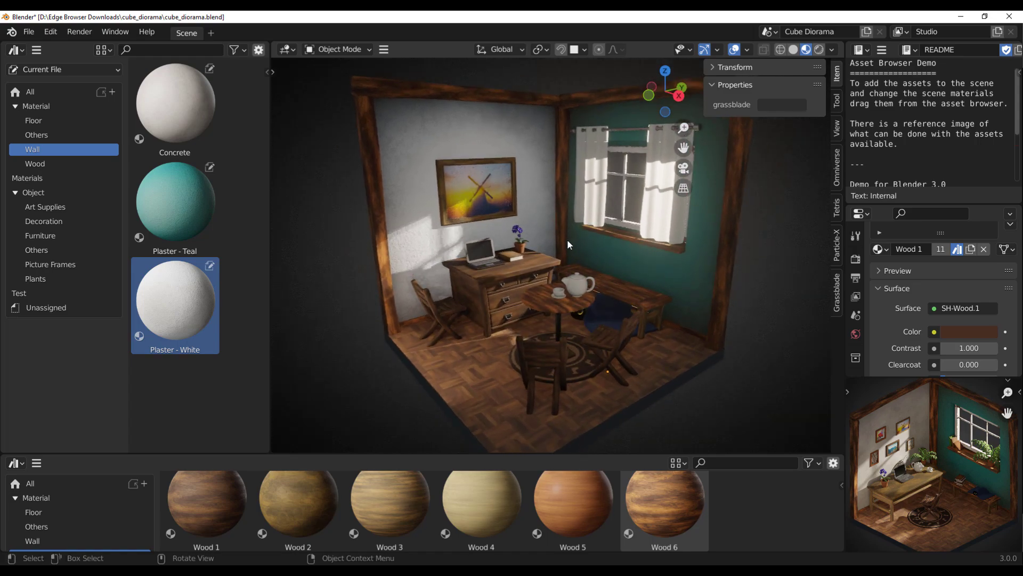
{"action": "scroll", "coordinate": [568, 239], "scroll_direction": "up", "scroll_amount": 2}
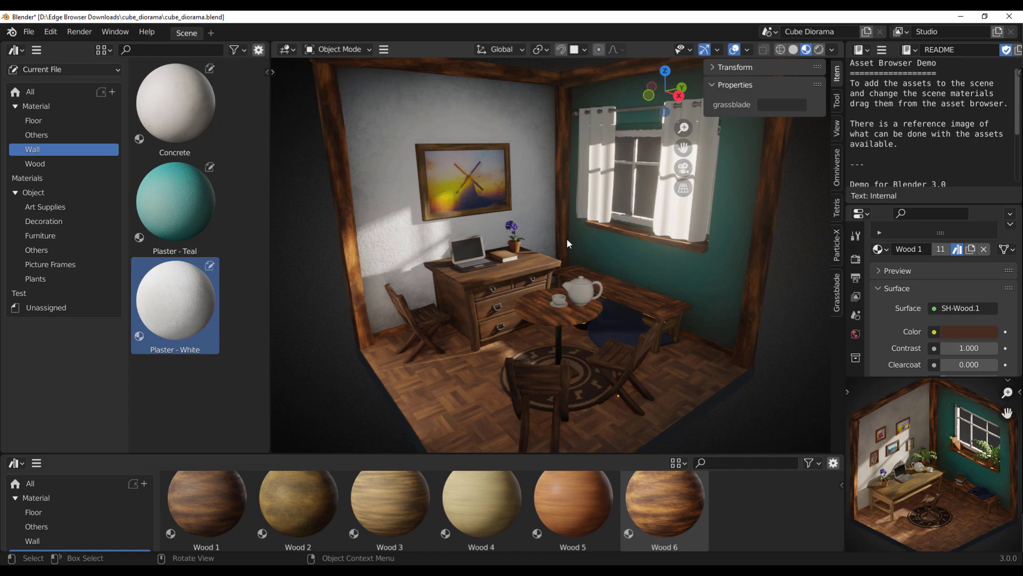
{"action": "left_click", "coordinate": [51, 32]}
{"action": "left_click", "coordinate": [135, 234]}
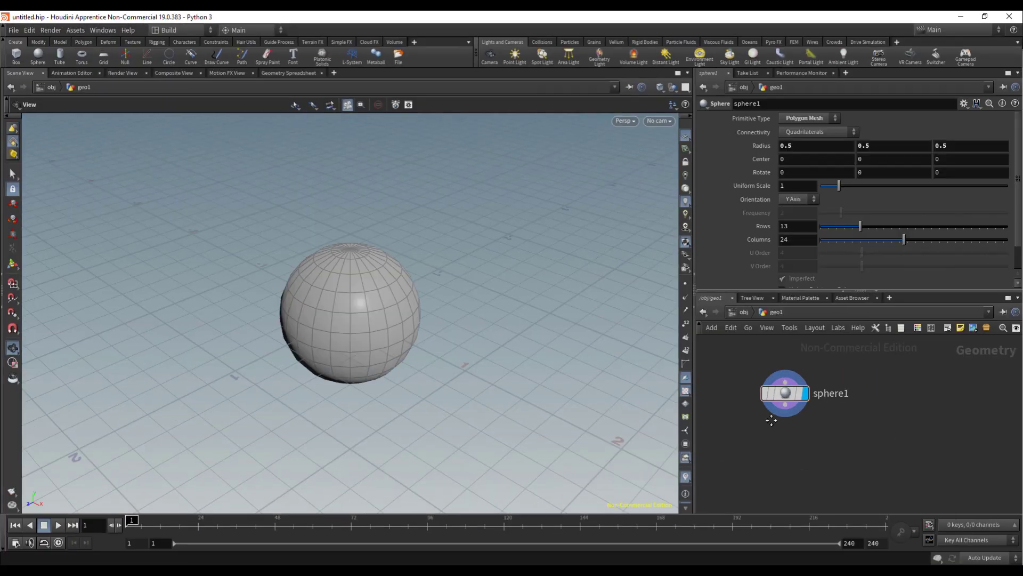
Switch to Houdini, add a Mountain node below sphere1 and reduce the element size of its noise.
{"action": "middle_click_drag", "start_coordinate": [771, 421], "coordinate": [820, 421]}
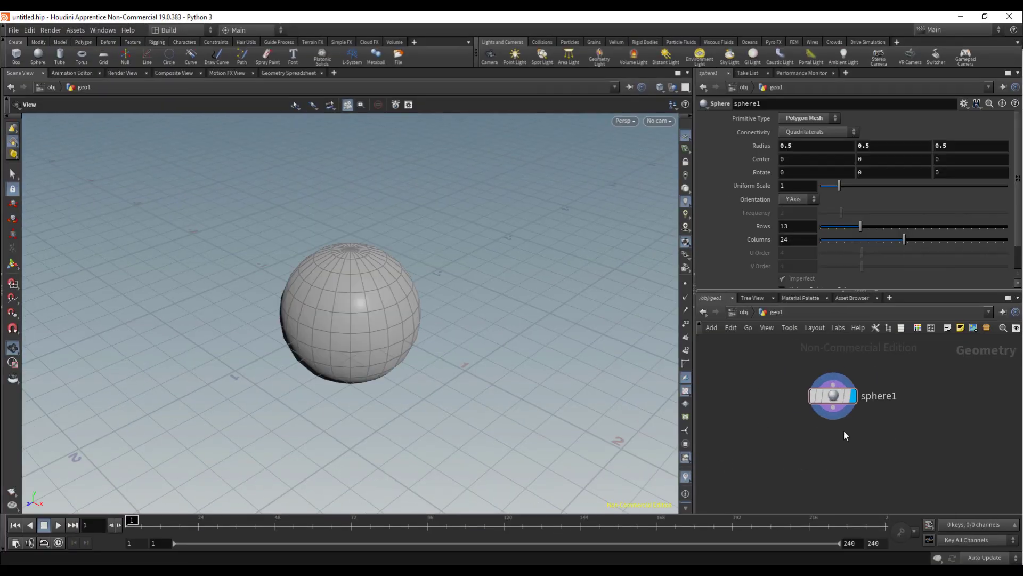
{"action": "key", "text": "Tab"}
{"action": "type", "text": "mountain"}
{"action": "key", "text": "Return"}
{"action": "left_click", "coordinate": [848, 446]}
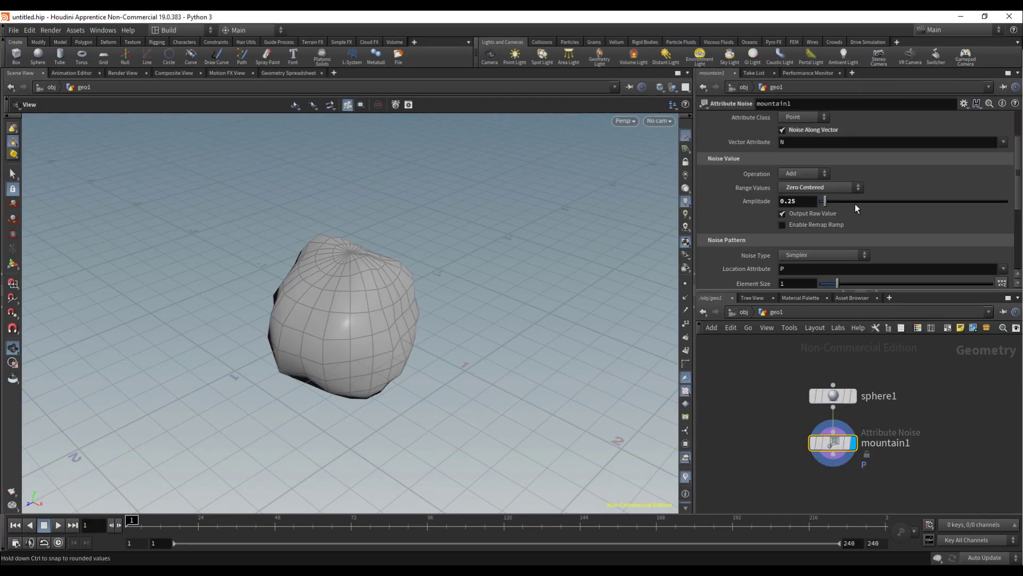
{"action": "scroll", "coordinate": [842, 251], "scroll_direction": "down", "scroll_amount": 2}
{"action": "left_click_drag", "start_coordinate": [838, 256], "coordinate": [834, 259]}
Add a Subdivide node below mountain1 and lower the Mountain node's noise element size further.
{"action": "key", "text": "Tab"}
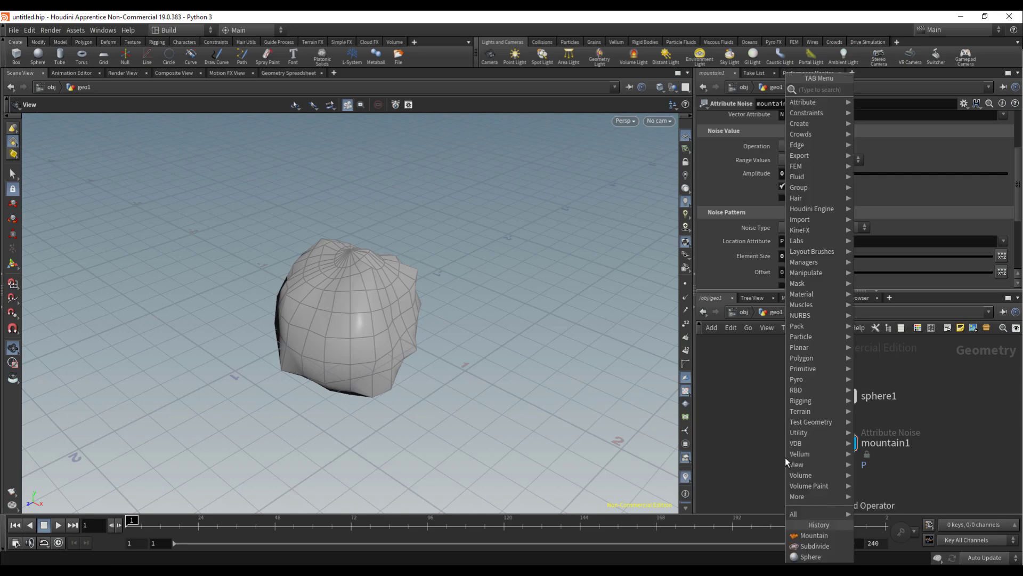
{"action": "type", "text": "subdivide"}
{"action": "key", "text": "Return"}
{"action": "left_click", "coordinate": [857, 492]}
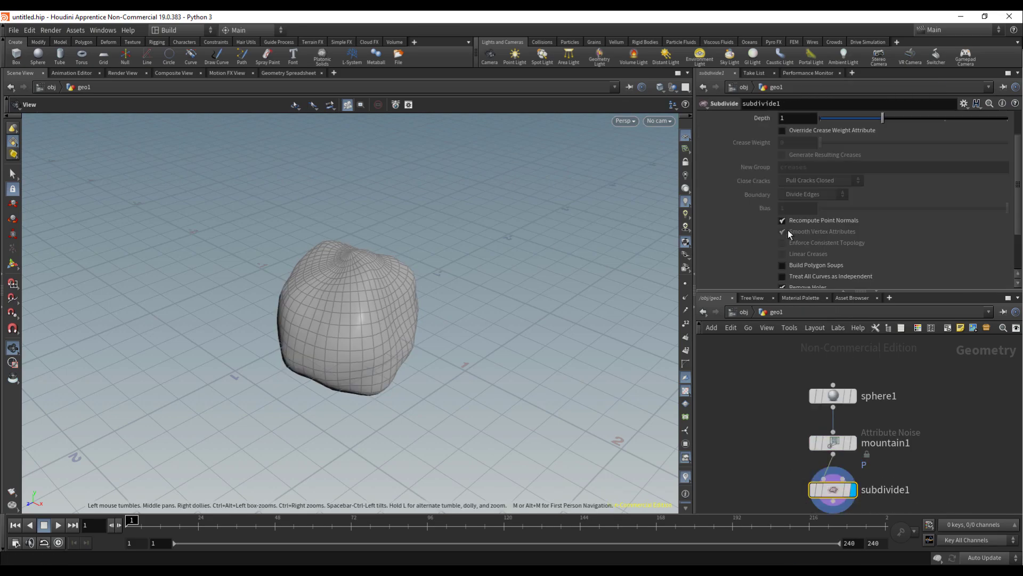
{"action": "left_click", "coordinate": [833, 443]}
{"action": "mouse_move", "coordinate": [833, 256]}
{"action": "left_mouse_down"}
{"action": "mouse_move", "coordinate": [848, 266]}
{"action": "mouse_move", "coordinate": [823, 273]}
{"action": "left_mouse_up"}
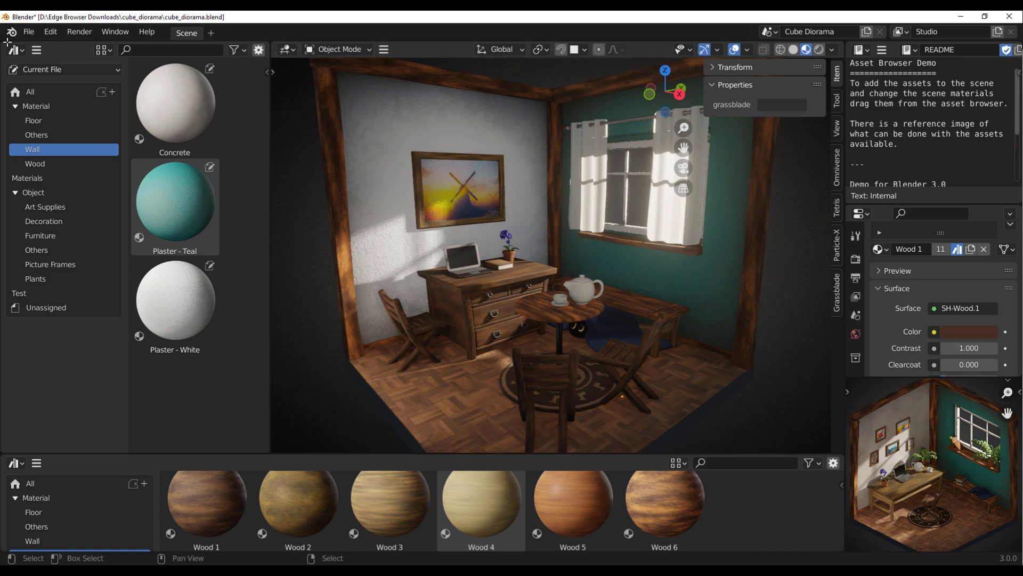
Switch to Blender, save cube_diorama.blend and create a new General file.
{"action": "left_click", "coordinate": [28, 34]}
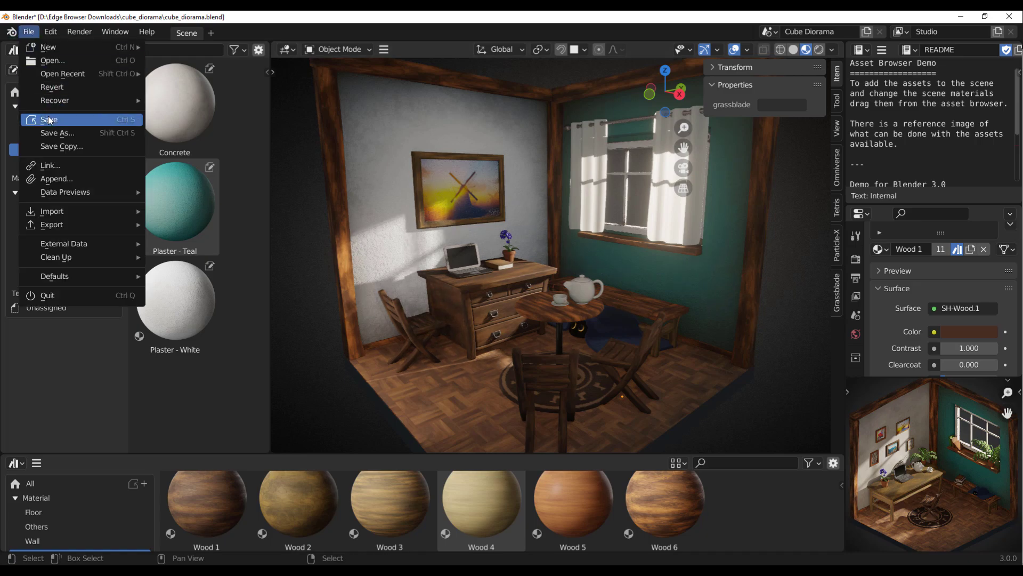
{"action": "left_click", "coordinate": [46, 120]}
{"action": "left_click", "coordinate": [33, 33]}
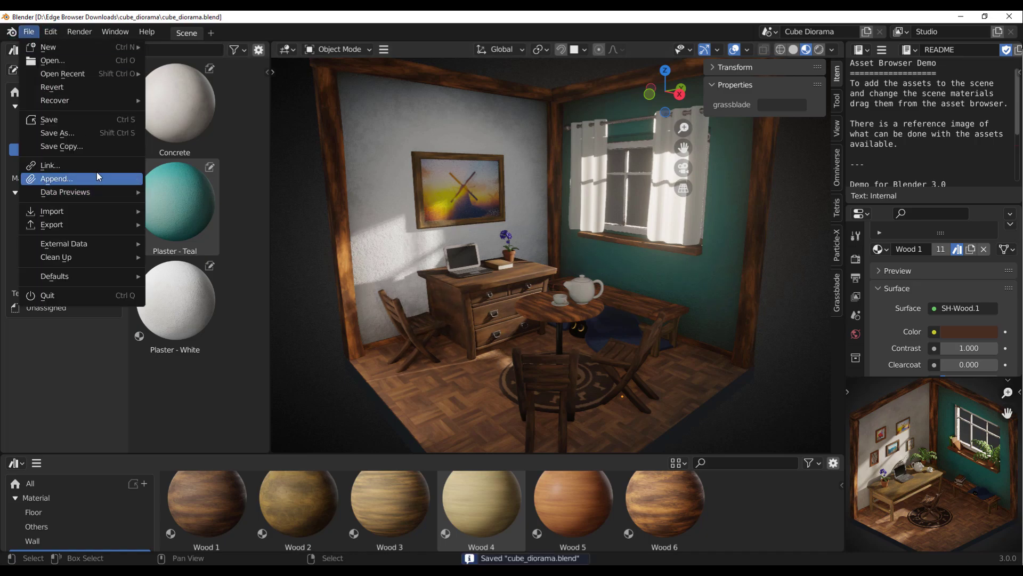
{"action": "mouse_move", "coordinate": [52, 50]}
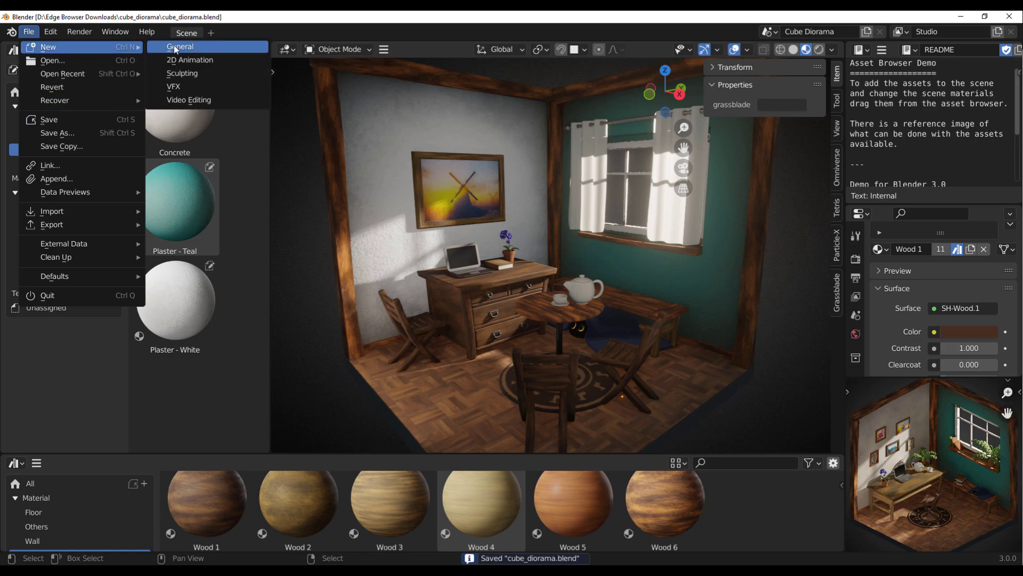
{"action": "left_click", "coordinate": [178, 47]}
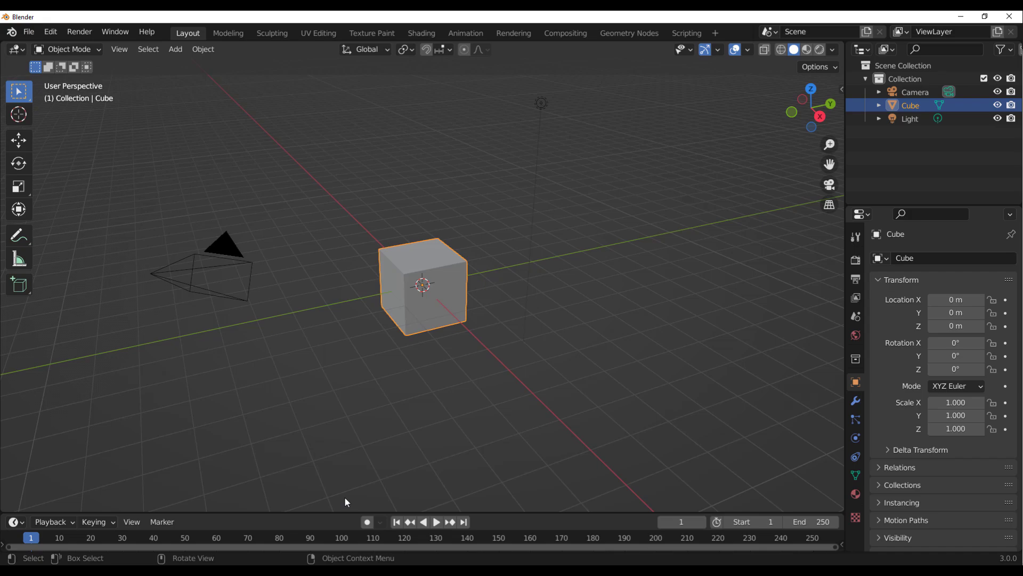
Add a UV sphere at the world origin and activate the Move tool.
{"action": "key", "text": "shift+a"}
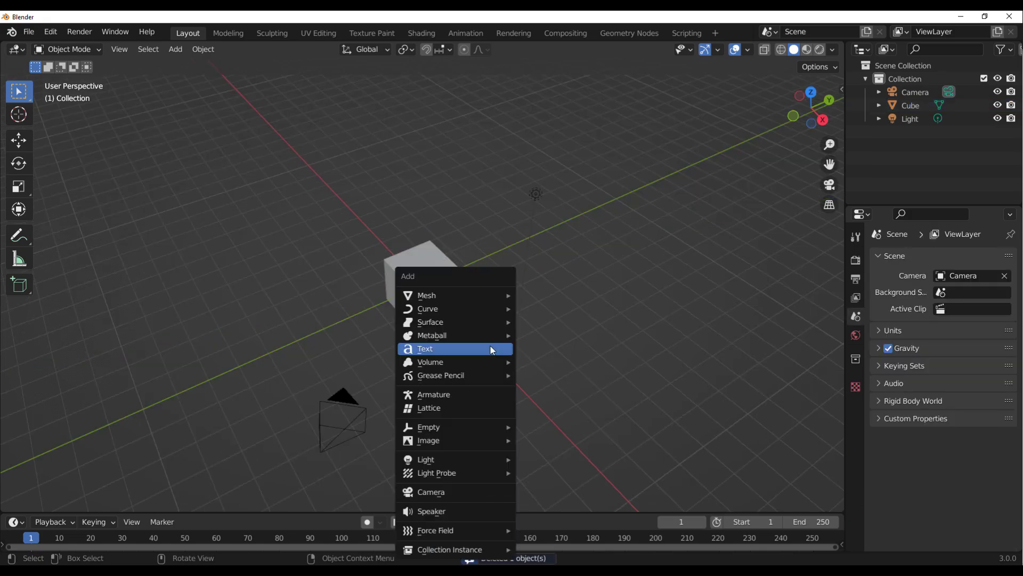
{"action": "mouse_move", "coordinate": [442, 292]}
{"action": "left_click", "coordinate": [554, 336]}
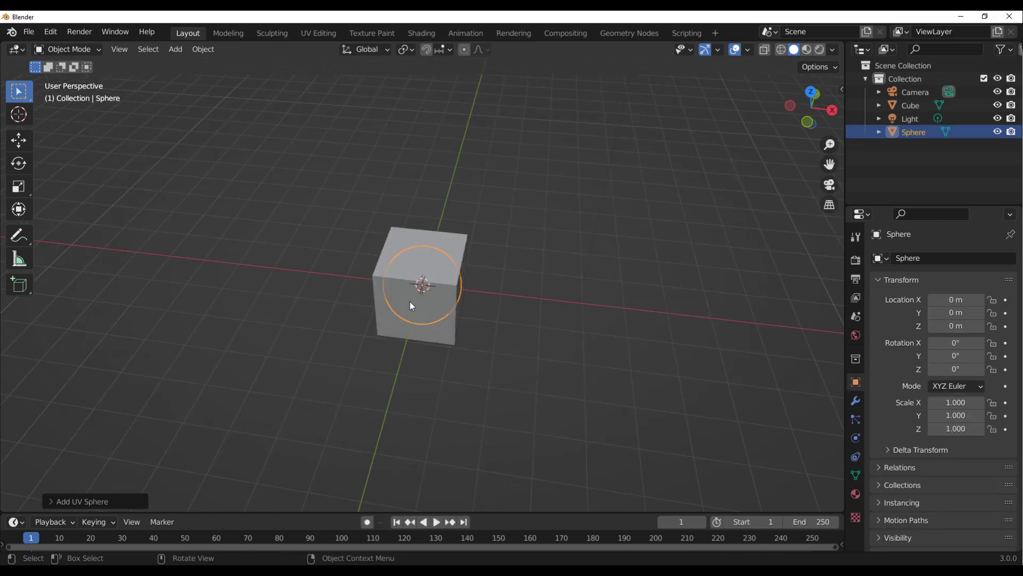
{"action": "left_click", "coordinate": [19, 140]}
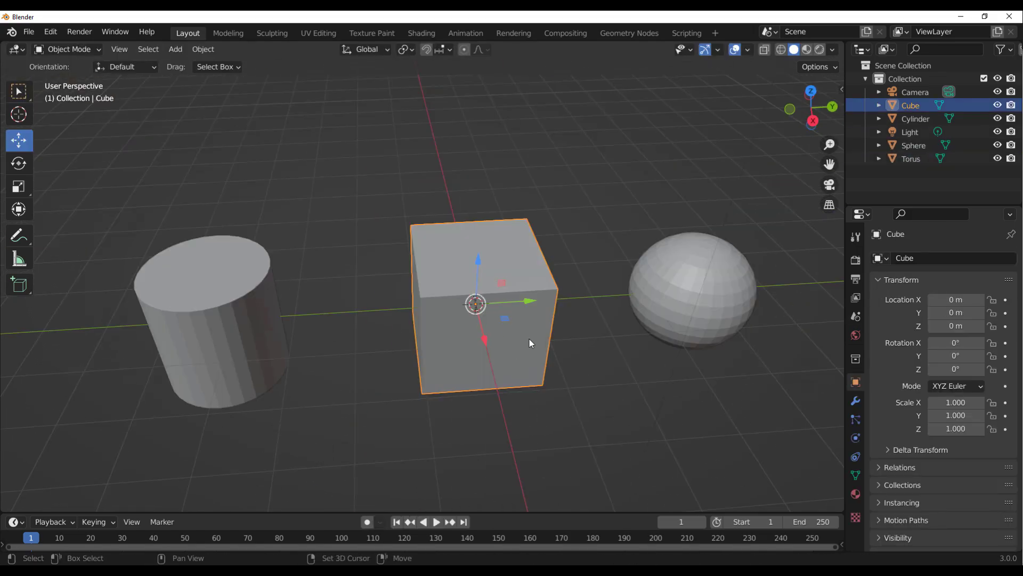
Select the cylinder and enter Edit Mode on it with face selection.
{"action": "middle_click_drag", "start_coordinate": [529, 339], "coordinate": [366, 338]}
{"action": "left_click", "coordinate": [267, 295]}
{"action": "key", "text": "ctrl+Tab"}
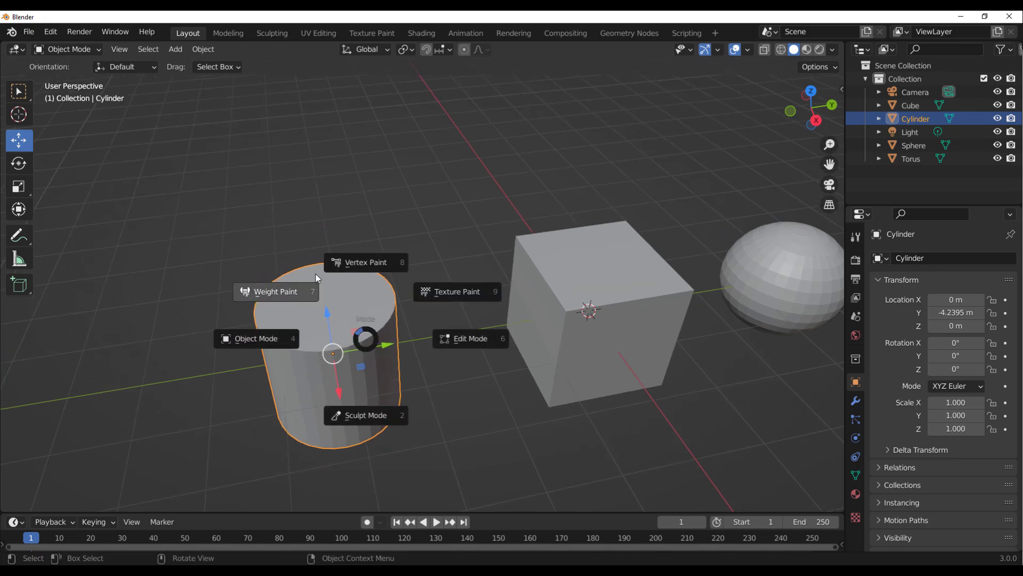
{"action": "left_click", "coordinate": [467, 349]}
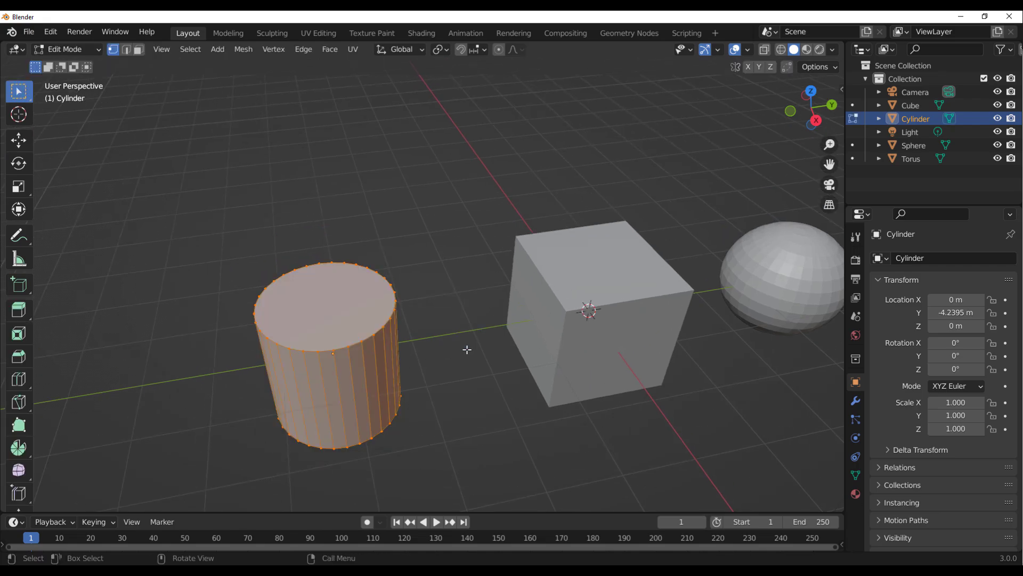
{"action": "middle_click_drag", "start_coordinate": [225, 296], "coordinate": [408, 304]}
{"action": "key", "text": "3"}
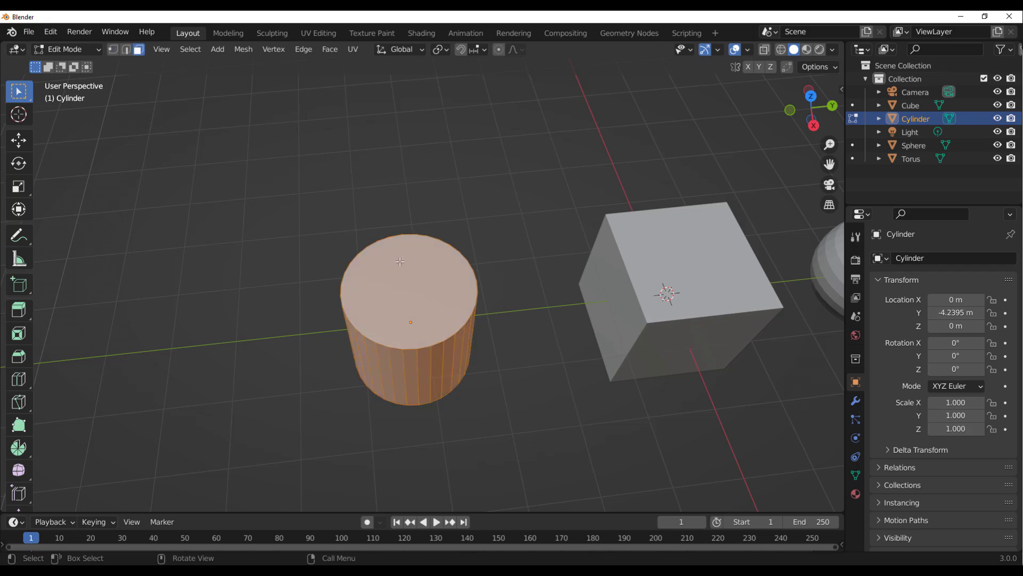
Inset the cylinder's top face to leave a narrow rim around it.
{"action": "left_click", "coordinate": [400, 265]}
{"action": "key", "text": "shift+space"}
{"action": "key", "text": "i"}
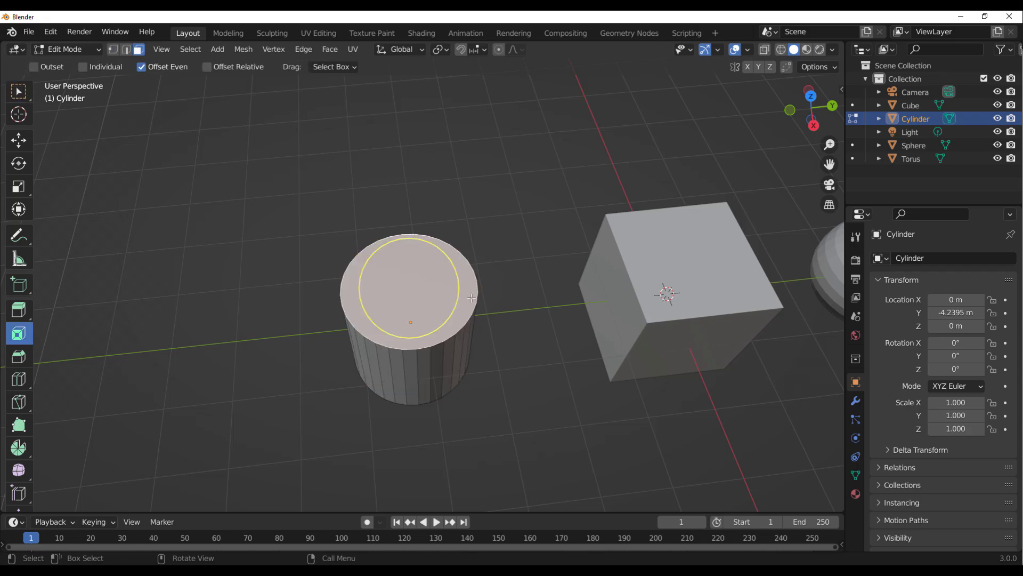
{"action": "middle_click_drag", "start_coordinate": [496, 327], "coordinate": [518, 326]}
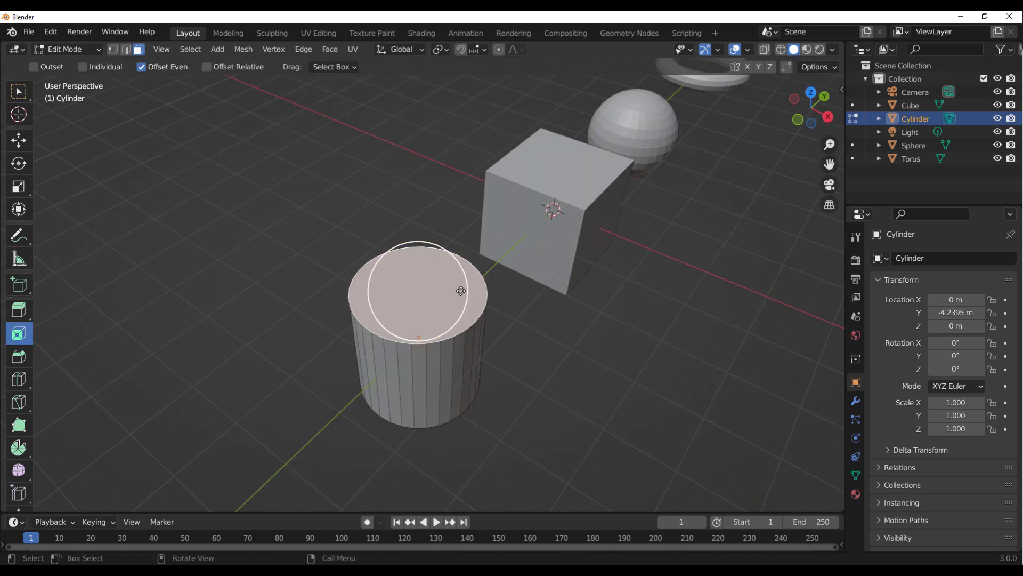
{"action": "mouse_move", "coordinate": [468, 293]}
{"action": "left_mouse_down"}
{"action": "mouse_move", "coordinate": [448, 285]}
{"action": "mouse_move", "coordinate": [458, 283]}
{"action": "left_mouse_up"}
Extrude the inset face down into the cylinder to hollow it out, and return to Object Mode.
{"action": "key", "text": "shift+space"}
{"action": "key", "text": "e"}
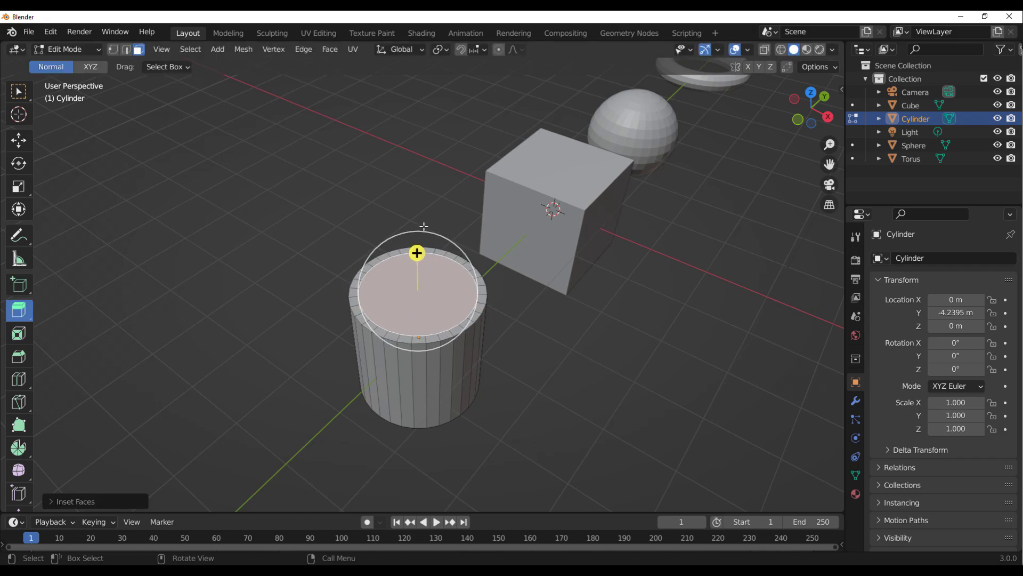
{"action": "left_click_drag", "start_coordinate": [417, 253], "coordinate": [418, 303]}
{"action": "key", "text": "ctrl+Tab"}
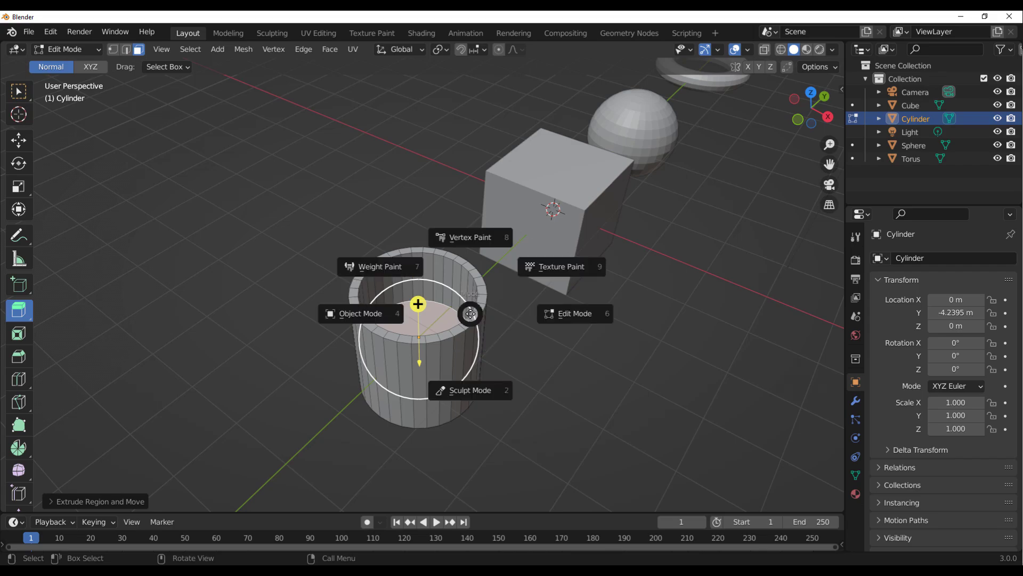
{"action": "left_click", "coordinate": [392, 317]}
Duplicate the sphere between the cube and torus, placing the copy away from the row of primitives.
{"action": "middle_click_drag", "start_coordinate": [561, 353], "coordinate": [420, 331]}
{"action": "scroll", "coordinate": [389, 291], "scroll_direction": "down", "scroll_amount": 4}
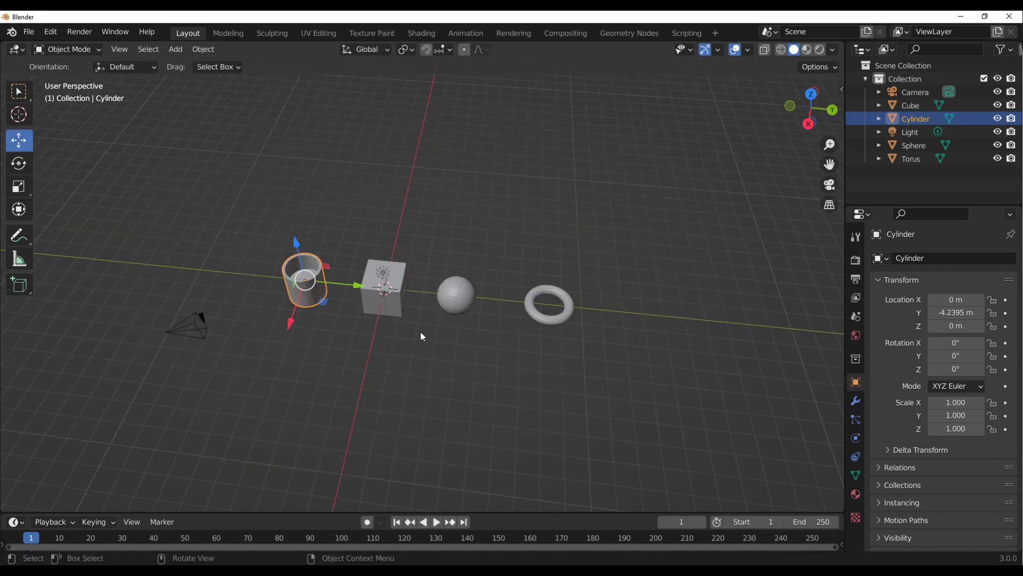
{"action": "left_click", "coordinate": [456, 296]}
{"action": "middle_click_drag", "start_coordinate": [456, 296], "coordinate": [472, 351]}
{"action": "key", "text": "shift+a"}
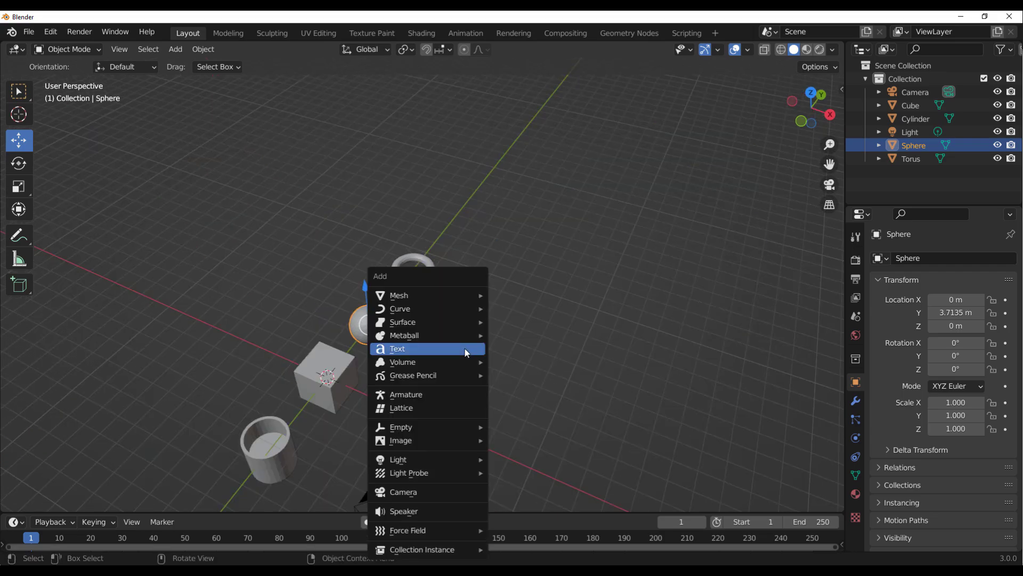
{"action": "key", "text": "Escape"}
{"action": "middle_click_drag", "start_coordinate": [375, 258], "coordinate": [457, 316]}
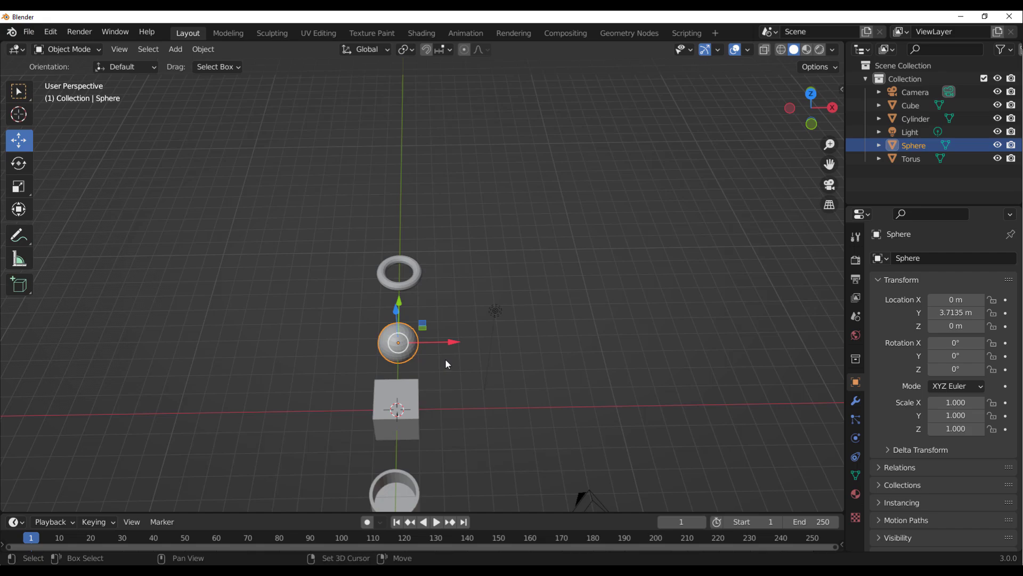
{"action": "key", "text": "shift+d"}
{"action": "left_click", "coordinate": [536, 411]}
Move the sphere copy in front of the cube, to about X 6.87 m, Y -0.19 m, Z 0.86 m.
{"action": "middle_click_drag", "start_coordinate": [537, 411], "coordinate": [470, 366]}
{"action": "scroll", "coordinate": [455, 341], "scroll_direction": "up", "scroll_amount": 4}
{"action": "left_click_drag", "start_coordinate": [490, 382], "coordinate": [476, 338]}
{"action": "middle_click_drag", "start_coordinate": [476, 338], "coordinate": [502, 414]}
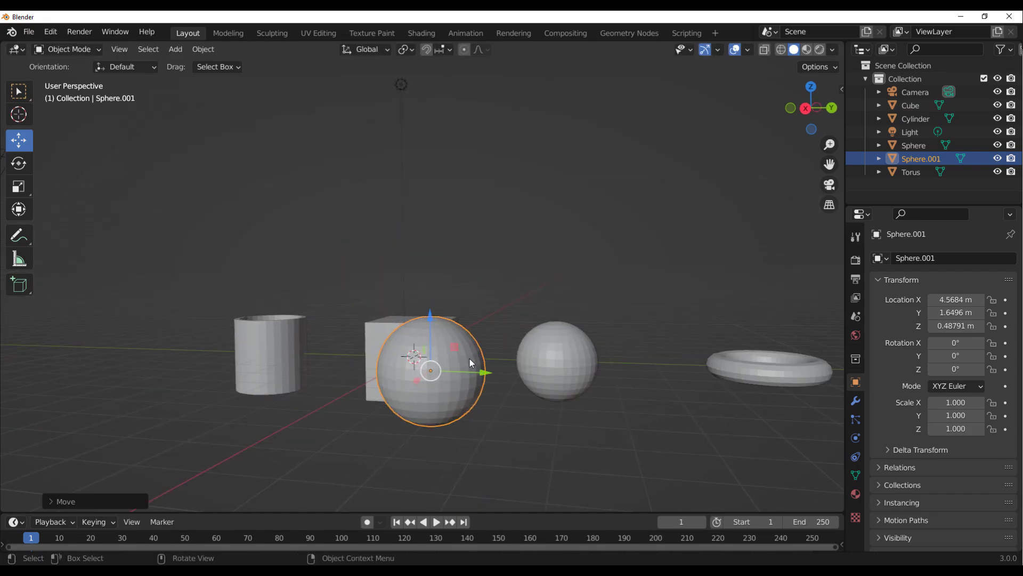
{"action": "left_click_drag", "start_coordinate": [472, 362], "coordinate": [391, 367]}
{"action": "middle_click_drag", "start_coordinate": [391, 368], "coordinate": [183, 420]}
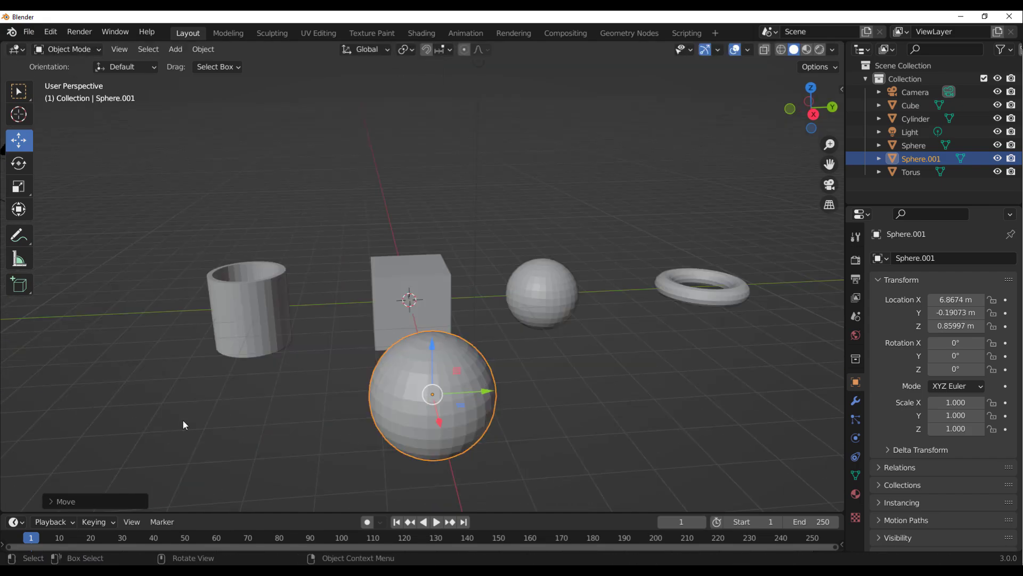
Split off a Geometry Node Editor below the 3D viewport and create a new node tree for the sphere copy.
{"action": "left_click_drag", "start_coordinate": [6, 510], "coordinate": [8, 298]}
{"action": "left_click", "coordinate": [16, 306]}
{"action": "left_click", "coordinate": [57, 416]}
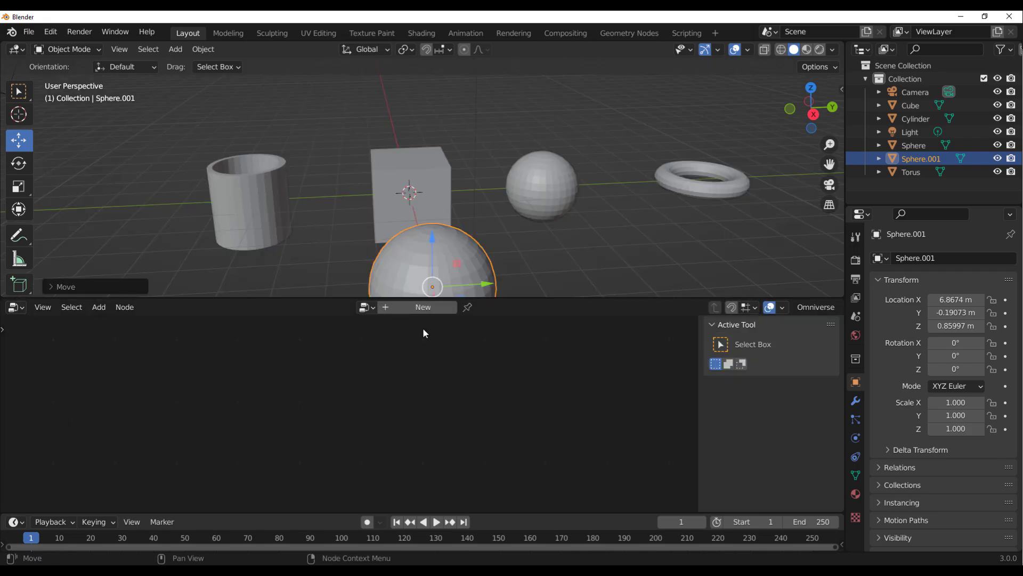
{"action": "left_click", "coordinate": [448, 309]}
{"action": "scroll", "coordinate": [333, 422], "scroll_direction": "up", "scroll_amount": 7}
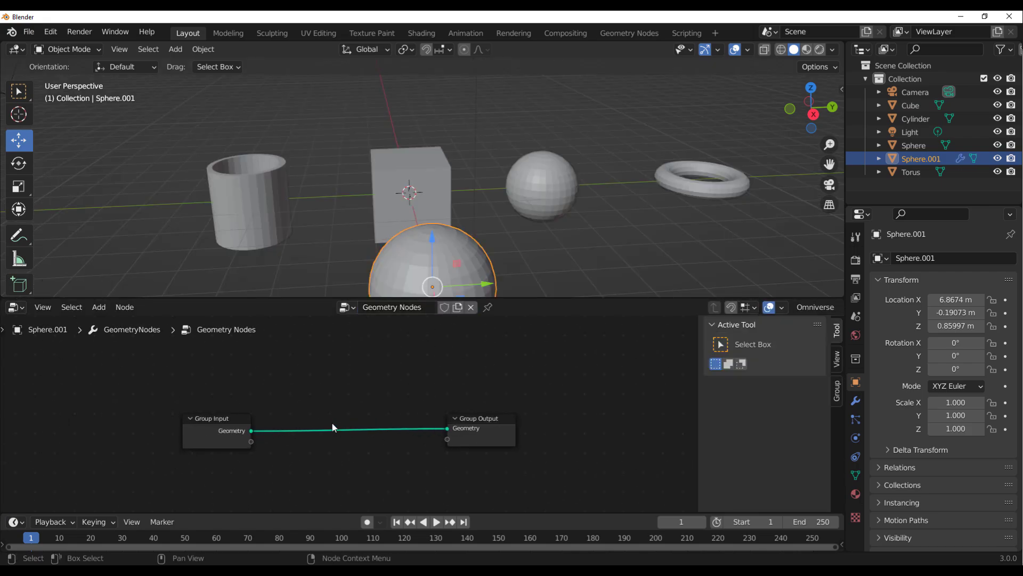
Insert a Subdivision Surface node between the Group Input and Group Output nodes.
{"action": "left_click_drag", "start_coordinate": [618, 415], "coordinate": [618, 415]}
{"action": "key", "text": "shift+a"}
{"action": "mouse_move", "coordinate": [390, 372]}
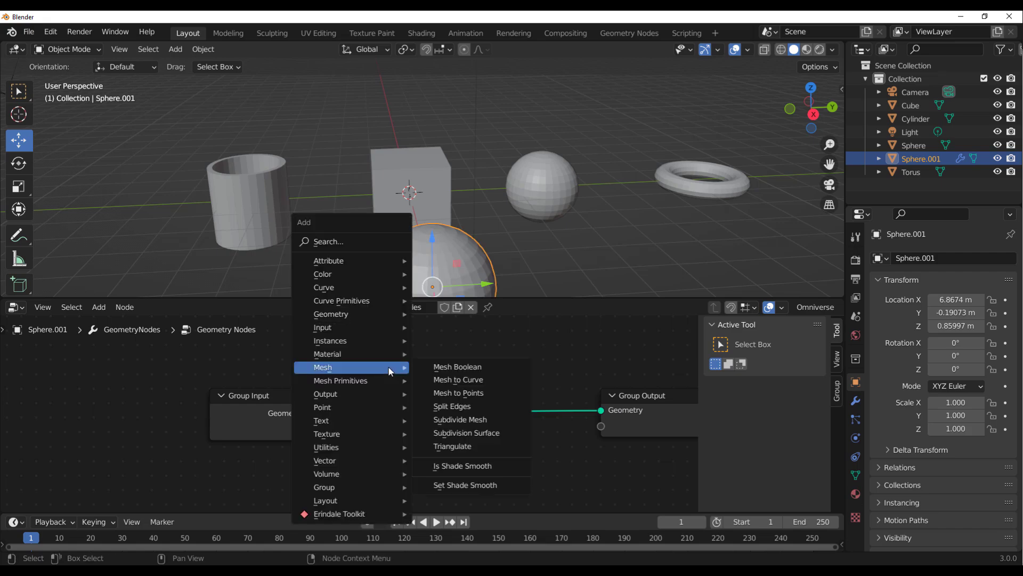
{"action": "type", "text": "subdiv"}
{"action": "key", "text": "Down"}
{"action": "key", "text": "Down"}
{"action": "key", "text": "Return"}
{"action": "left_click", "coordinate": [388, 367]}
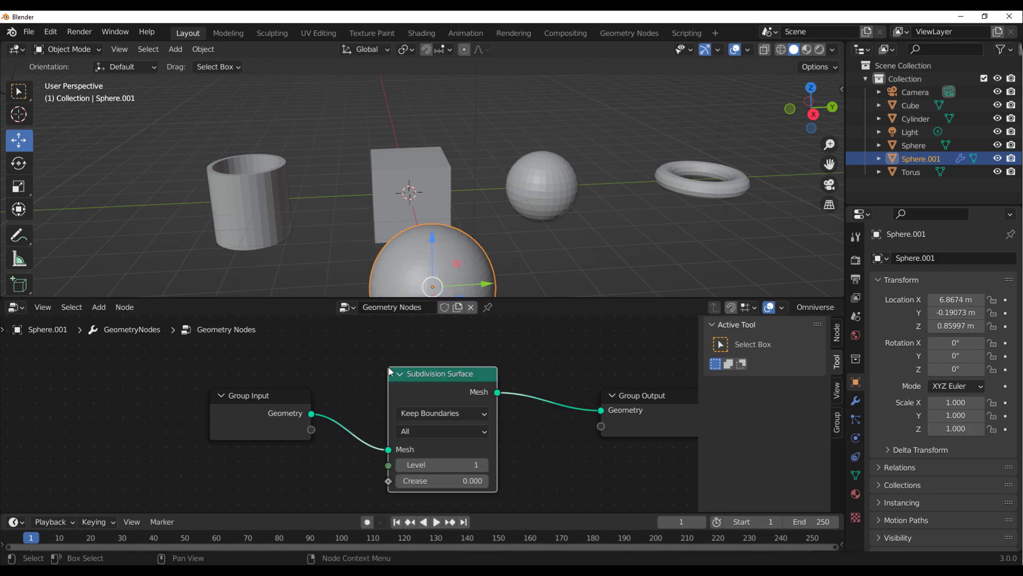
Move Group Output further along and insert Erindale Toolkit's Displace Noise node after Subdivision Surface.
{"action": "middle_click_drag", "start_coordinate": [627, 433], "coordinate": [388, 427]}
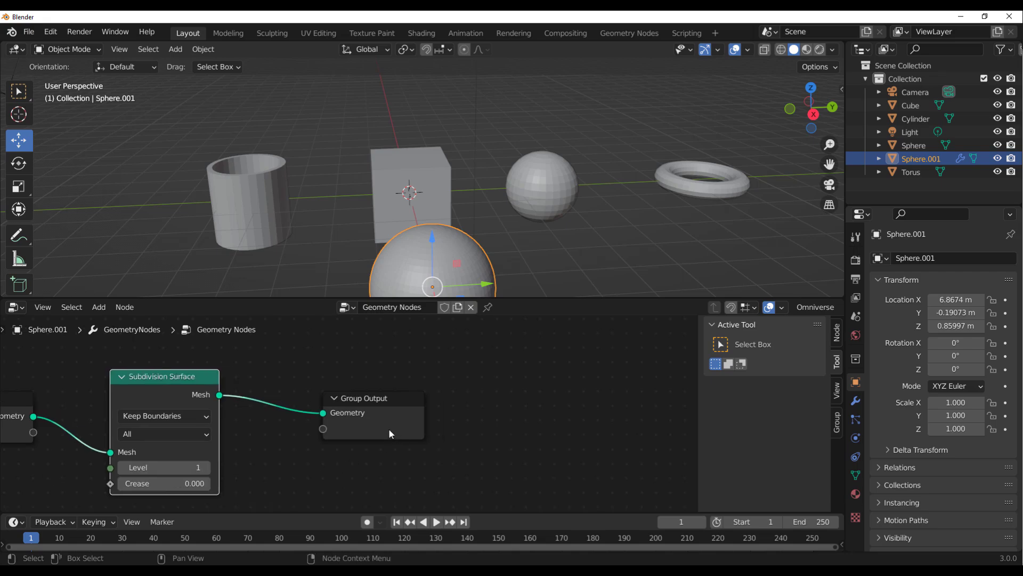
{"action": "left_click_drag", "start_coordinate": [390, 433], "coordinate": [614, 432]}
{"action": "key", "text": "shift+a"}
{"action": "mouse_move", "coordinate": [290, 550]}
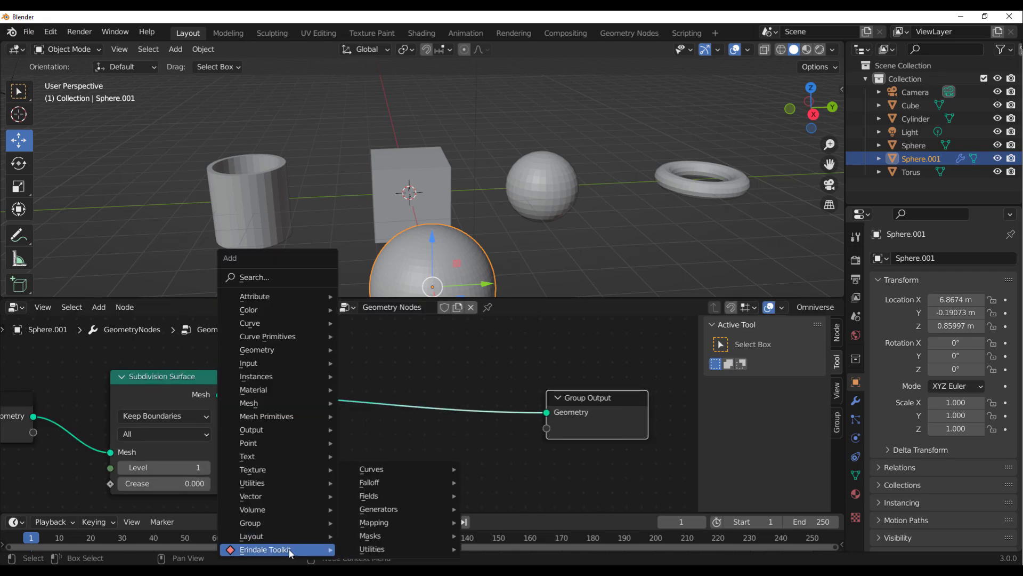
{"action": "mouse_move", "coordinate": [376, 548]}
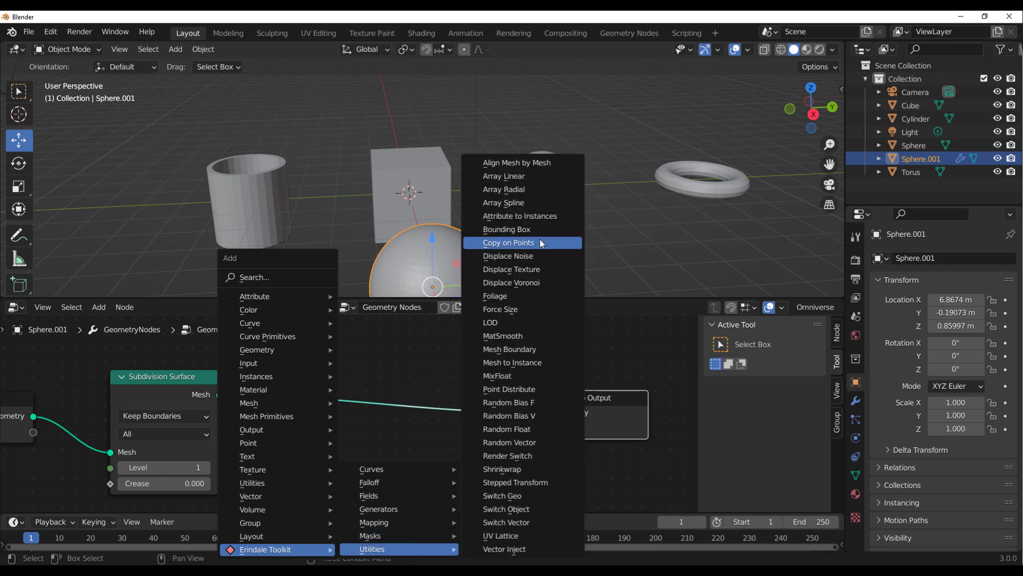
{"action": "left_click", "coordinate": [520, 259]}
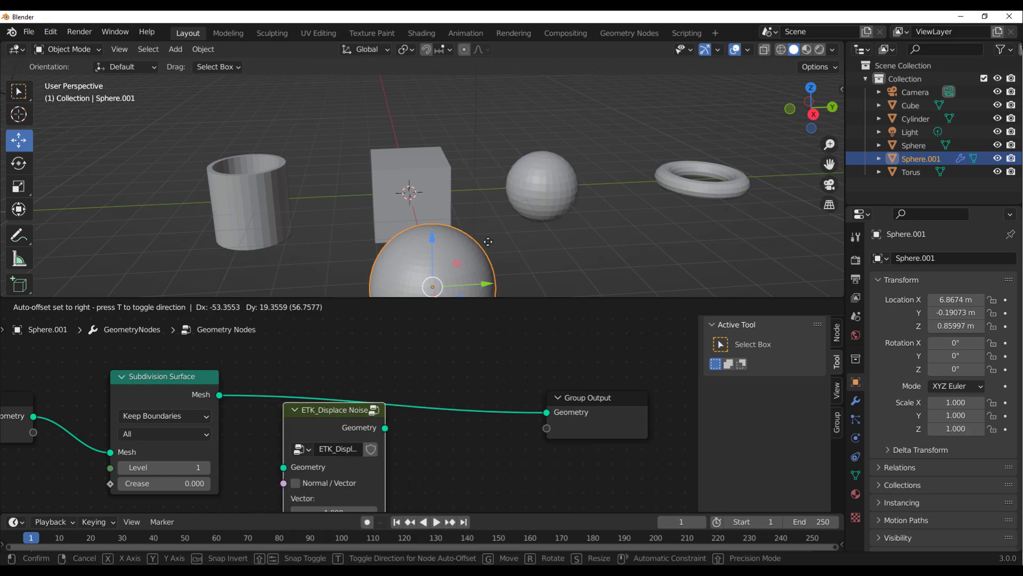
{"action": "left_click", "coordinate": [319, 341]}
Duplicate the Subdivision Surface node and insert the copy between ETK_Displace Noise and Group Output.
{"action": "scroll", "coordinate": [533, 213], "scroll_direction": "down", "scroll_amount": 3}
{"action": "middle_click_drag", "start_coordinate": [548, 216], "coordinate": [491, 224]}
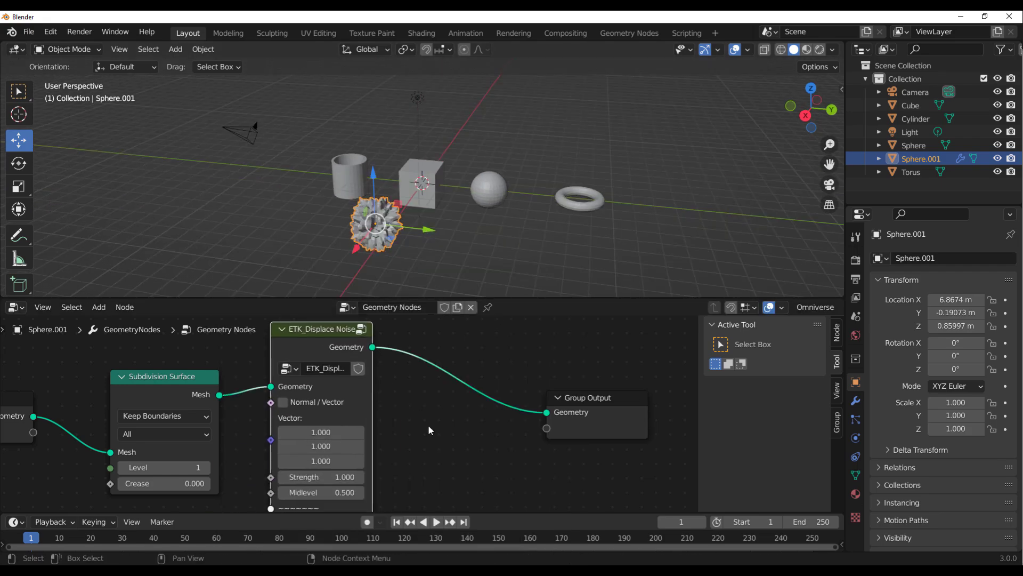
{"action": "left_click", "coordinate": [156, 374]}
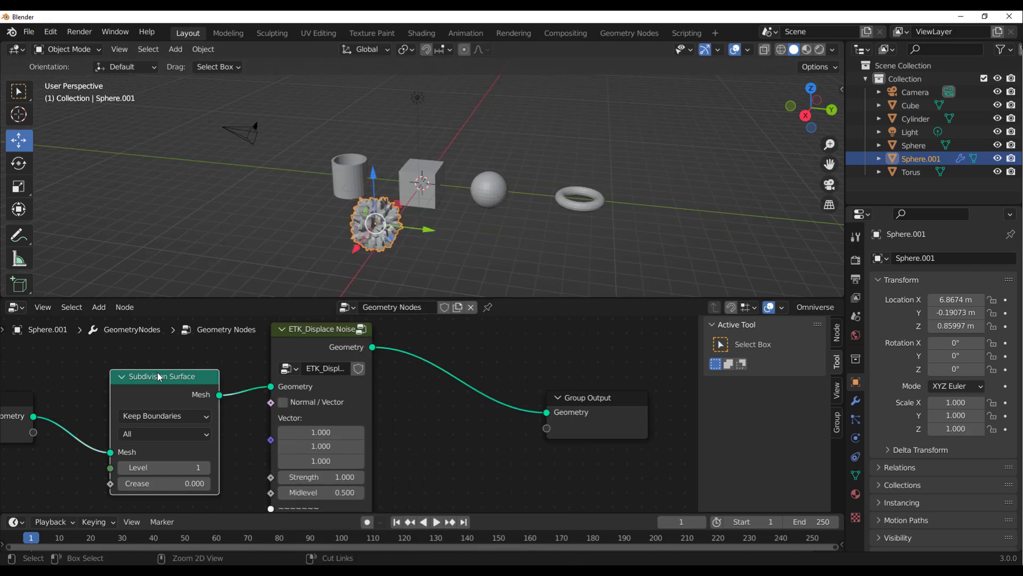
{"action": "key", "text": "shift+d"}
{"action": "left_click", "coordinate": [452, 402]}
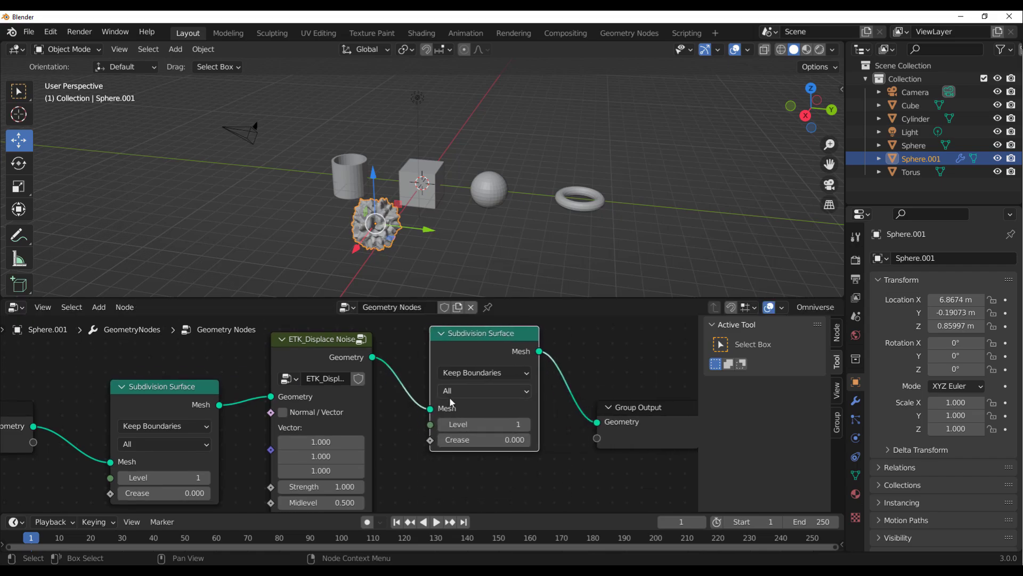
Set the second Subdivision Surface node's level to 3.
{"action": "middle_click_drag", "start_coordinate": [431, 206], "coordinate": [453, 203]}
{"action": "scroll", "coordinate": [453, 202], "scroll_direction": "up", "scroll_amount": 4}
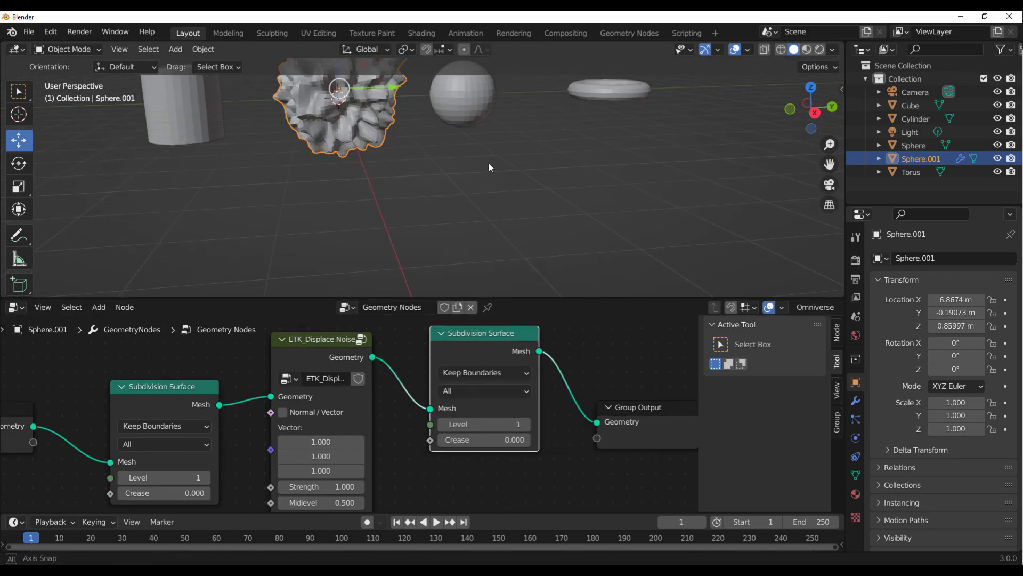
{"action": "middle_click_drag", "start_coordinate": [489, 162], "coordinate": [517, 213]}
{"action": "left_click", "coordinate": [525, 424]}
{"action": "left_click", "coordinate": [526, 424]}
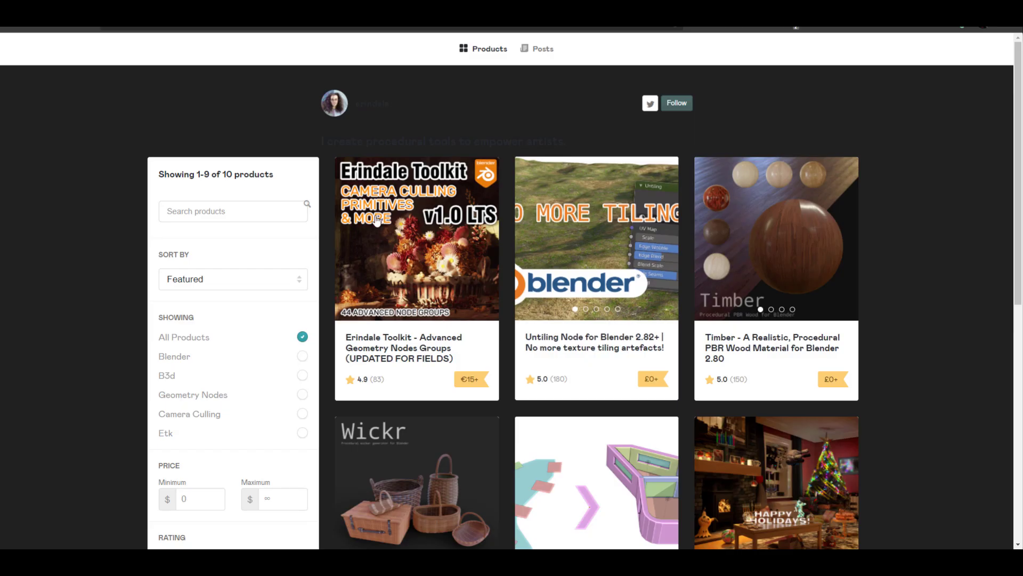
{"action": "scroll", "coordinate": [485, 229], "scroll_direction": "down", "scroll_amount": 5}
{"action": "scroll", "coordinate": [504, 240], "scroll_direction": "up", "scroll_amount": 5}
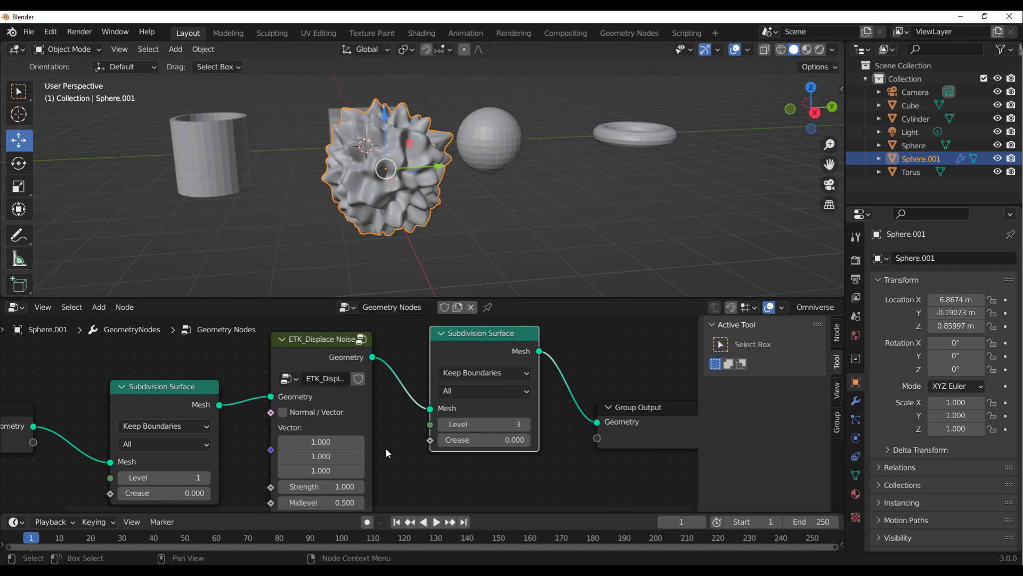
Set the ETK_Displace Noise node's noise scale to 0.700 and its strength to 0.600.
{"action": "scroll", "coordinate": [434, 453], "scroll_direction": "left", "scroll_amount": 3}
{"action": "scroll", "coordinate": [430, 436], "scroll_direction": "down", "scroll_amount": 3}
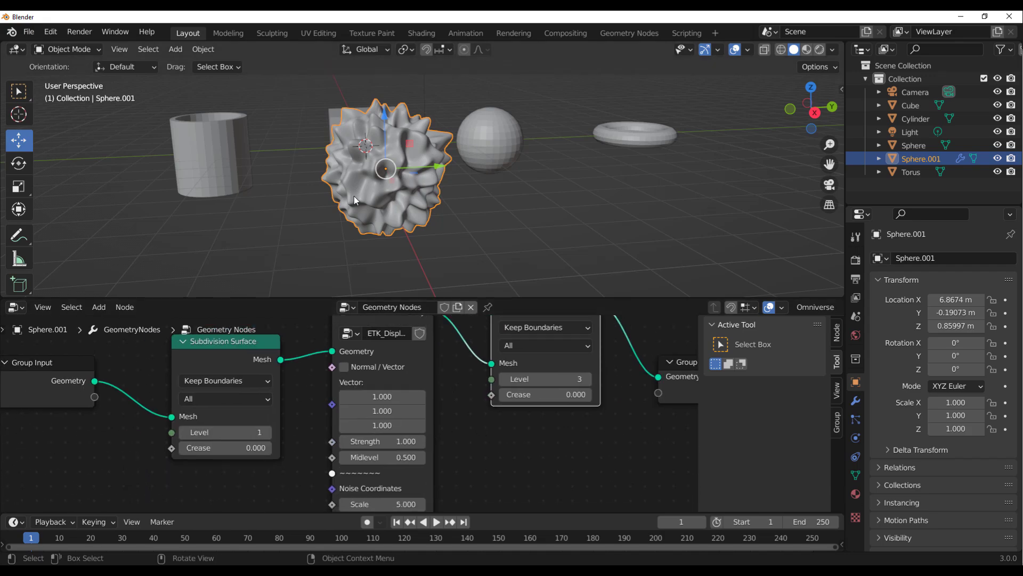
{"action": "middle_click_drag", "start_coordinate": [354, 196], "coordinate": [411, 203]}
{"action": "middle_click_drag", "start_coordinate": [393, 504], "coordinate": [408, 451]}
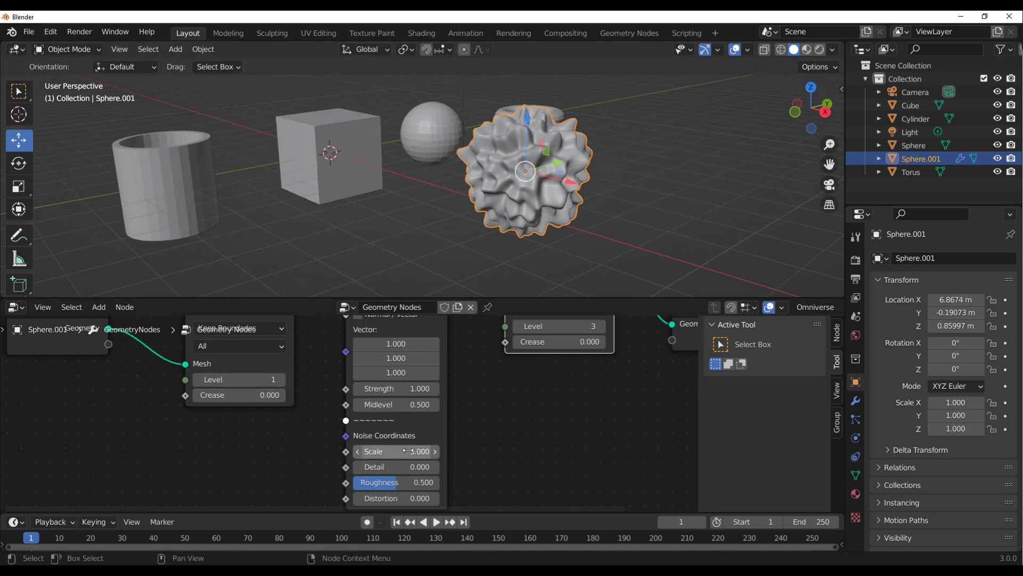
{"action": "left_click_drag", "start_coordinate": [408, 450], "coordinate": [438, 441]}
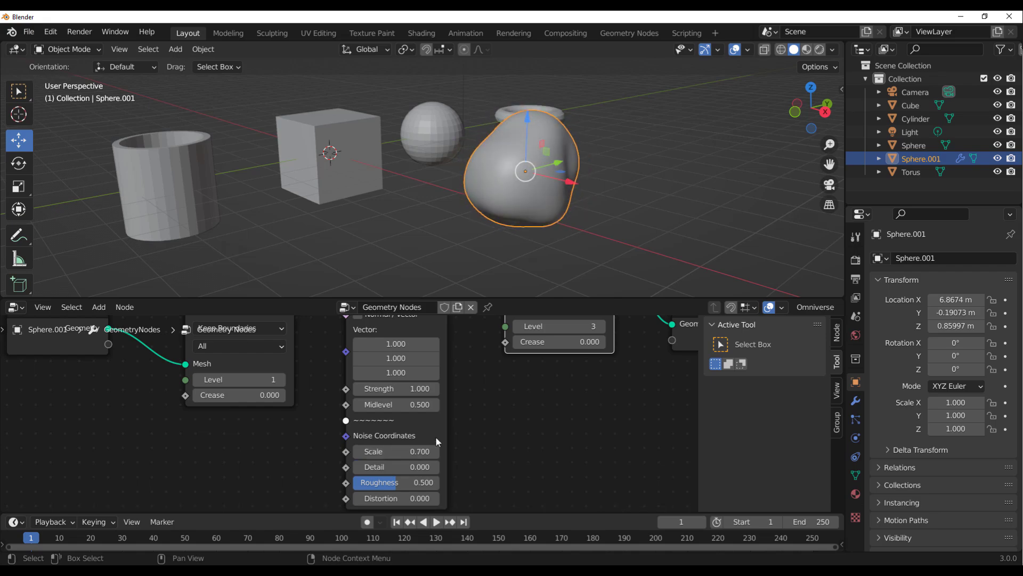
{"action": "left_click_drag", "start_coordinate": [399, 390], "coordinate": [389, 390]}
Duplicate the displaced sphere and place the copy beside it, in front of the plain sphere.
{"action": "middle_click_drag", "start_coordinate": [548, 282], "coordinate": [545, 213]}
{"action": "key", "text": "Home"}
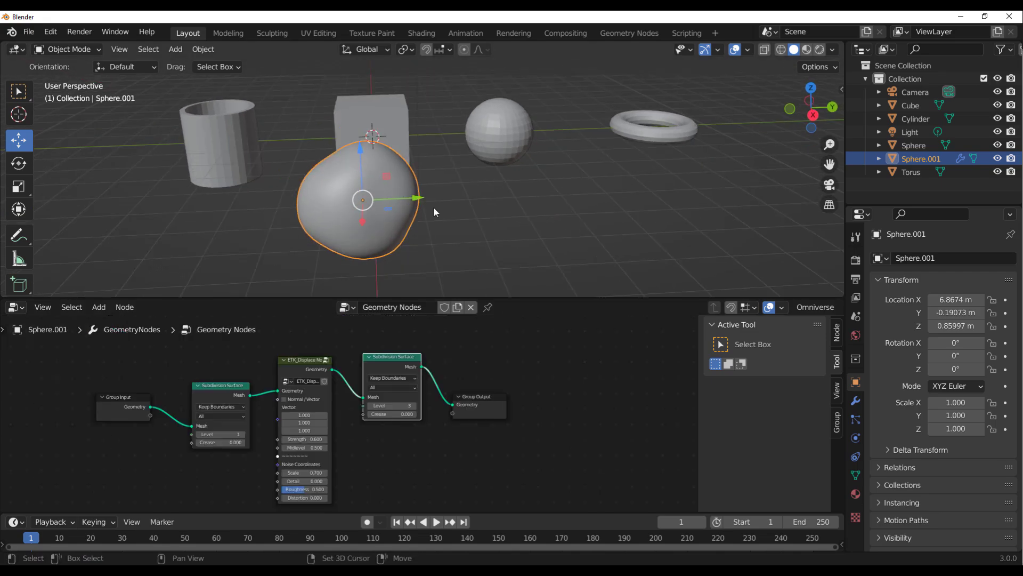
{"action": "key", "text": "shift+d"}
{"action": "left_click", "coordinate": [610, 209]}
Apply the Geometry Nodes modifier on the duplicated displaced sphere.
{"action": "left_click", "coordinate": [855, 400]}
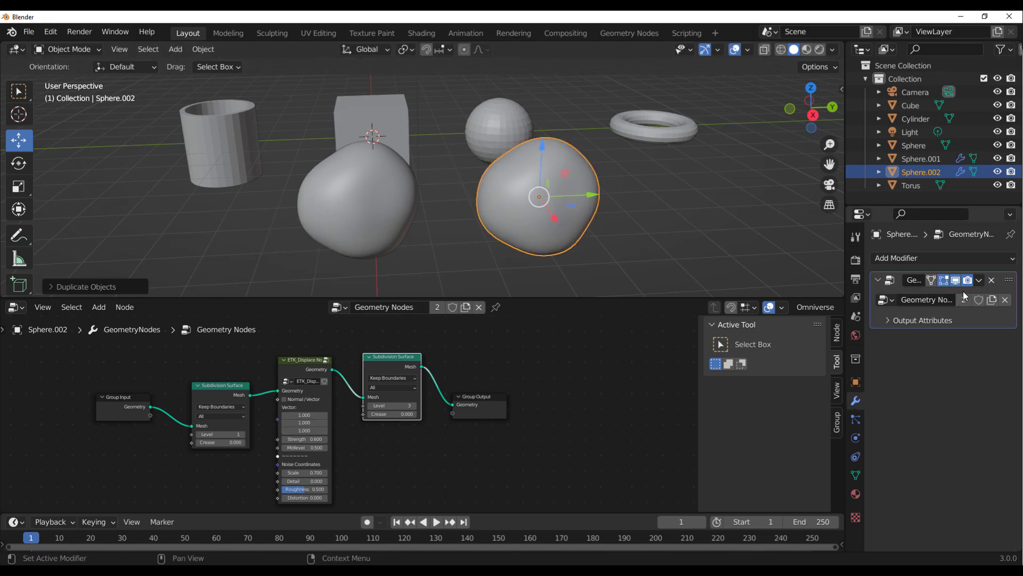
{"action": "right_click", "coordinate": [896, 287]}
{"action": "left_click", "coordinate": [913, 293]}
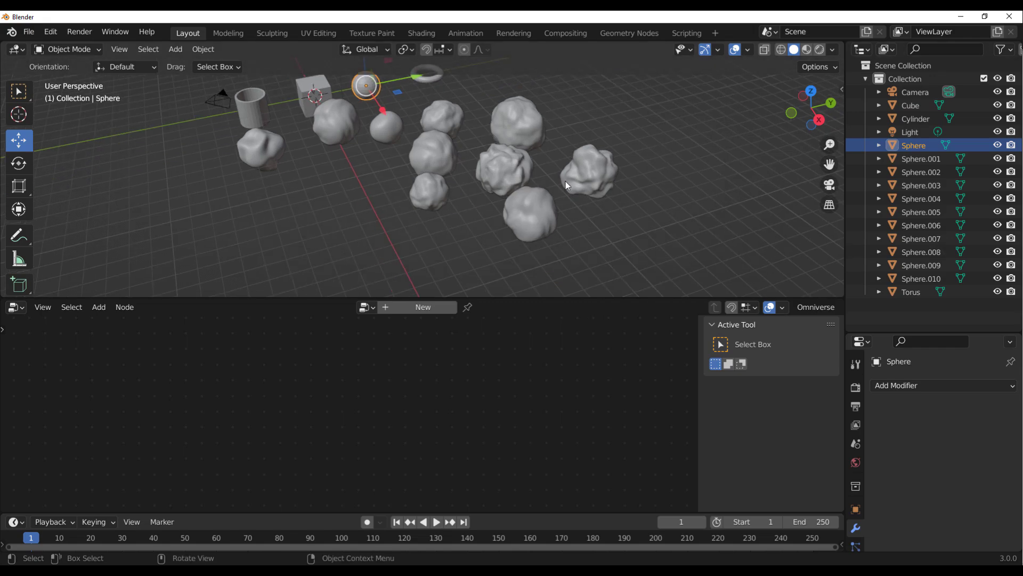
Mark the Sphere.008, Sphere.009 and Sphere.010 objects as assets.
{"action": "left_click", "coordinate": [921, 252]}
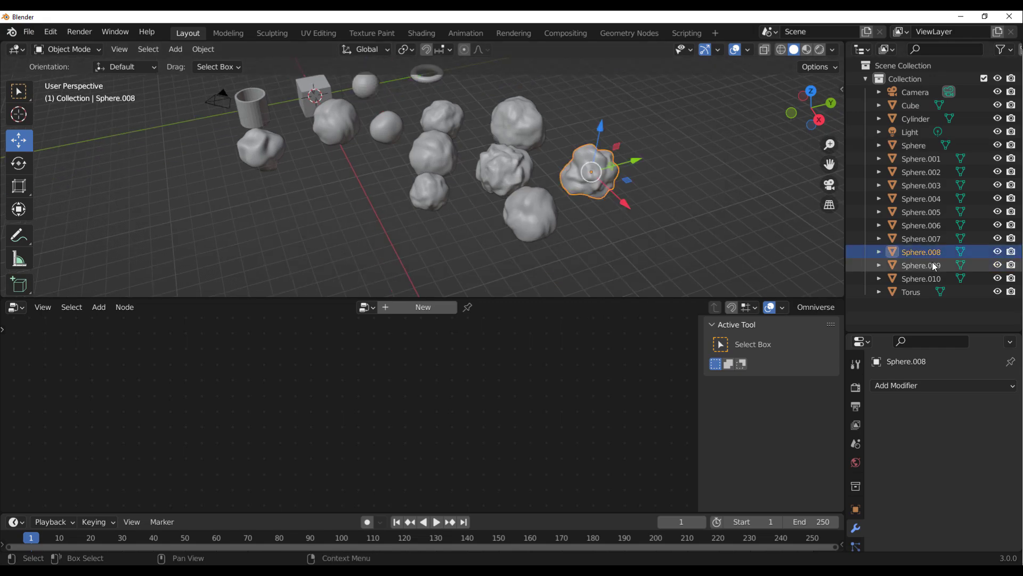
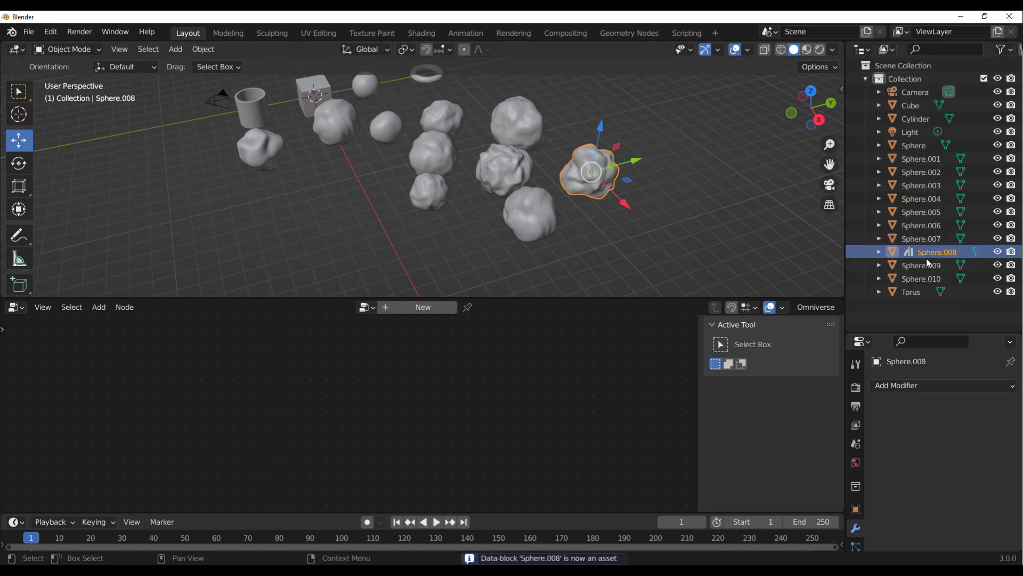
{"action": "left_click", "coordinate": [929, 262]}
{"action": "right_click", "coordinate": [931, 279]}
{"action": "left_click", "coordinate": [931, 280]}
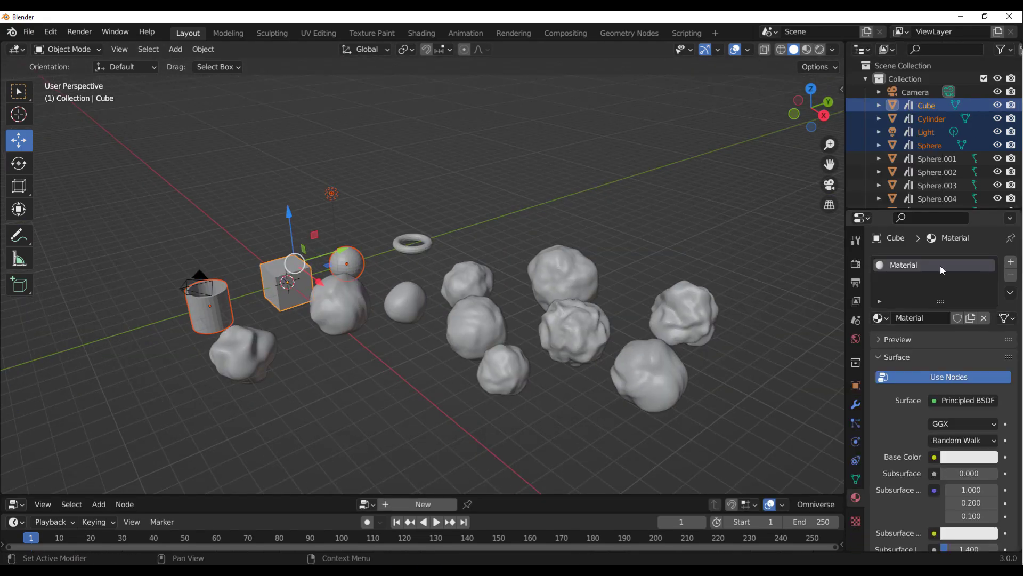
Add a second material named Rock 01 to the cube, give it a dark purple base color and mark it as an asset.
{"action": "left_click", "coordinate": [1011, 262]}
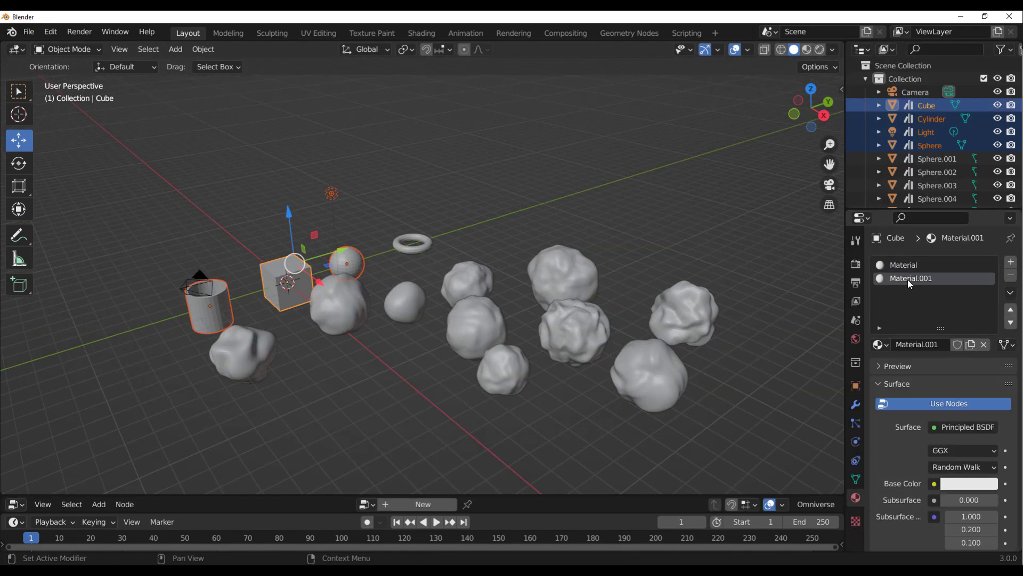
{"action": "left_click", "coordinate": [964, 483]}
{"action": "left_click_drag", "start_coordinate": [991, 320], "coordinate": [992, 405]}
{"action": "right_click", "coordinate": [922, 282]}
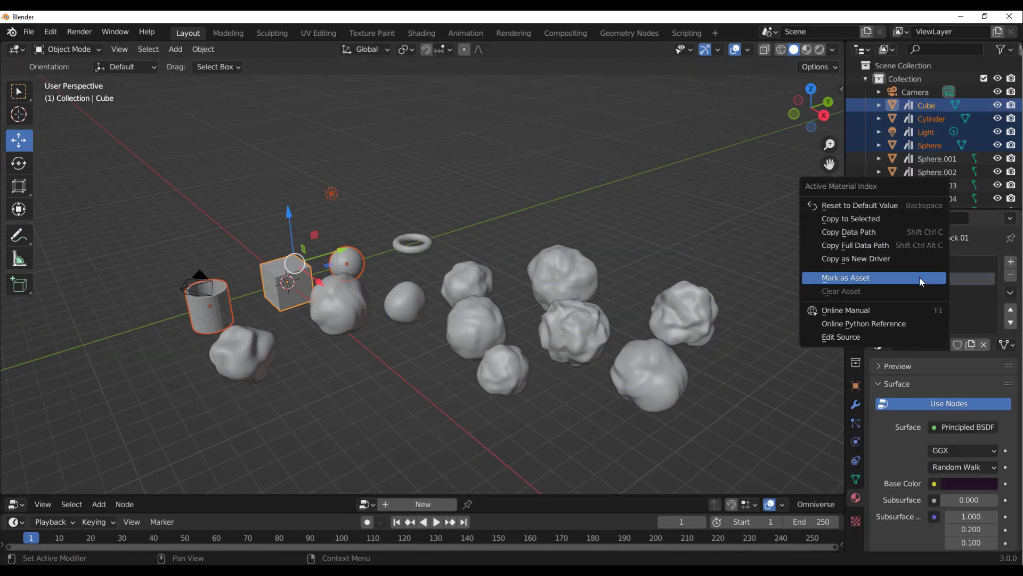
{"action": "left_click", "coordinate": [846, 278]}
Add a third material to the cube and name it Rock 02.
{"action": "left_click", "coordinate": [1011, 262]}
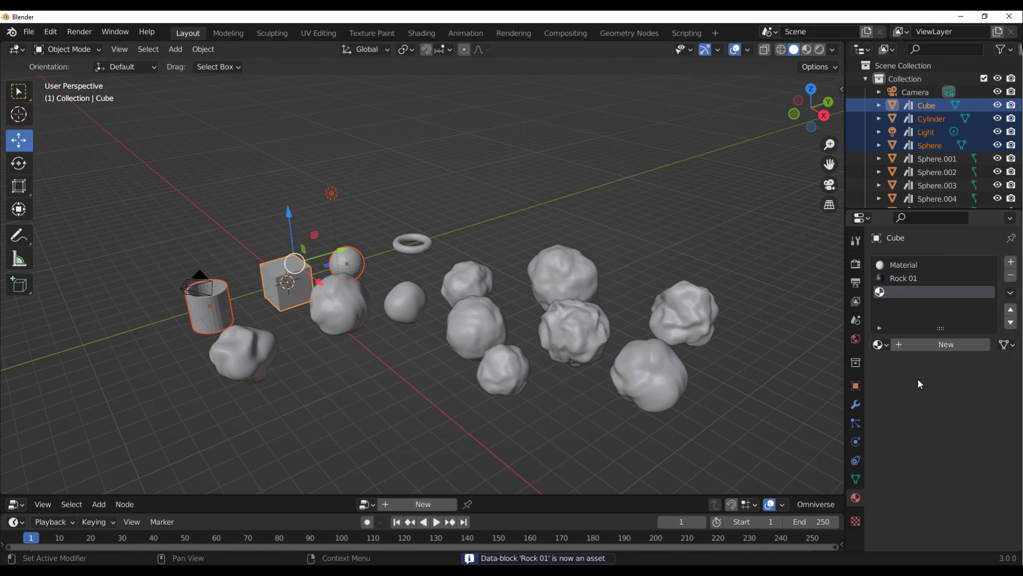
{"action": "left_click", "coordinate": [930, 344]}
{"action": "double_click", "coordinate": [903, 292]}
{"action": "type", "text": "Rock 01"}
Give the Rock 02 material a dark brown base color and mark it as an asset.
{"action": "scroll", "coordinate": [951, 365], "scroll_direction": "down", "scroll_amount": 6}
{"action": "left_click", "coordinate": [969, 355]}
{"action": "left_click", "coordinate": [910, 259]}
{"action": "left_click_drag", "start_coordinate": [990, 213], "coordinate": [991, 248]}
{"action": "scroll", "coordinate": [927, 299], "scroll_direction": "up", "scroll_amount": 3}
{"action": "right_click", "coordinate": [922, 267]}
{"action": "left_click", "coordinate": [922, 267]}
{"action": "scroll", "coordinate": [901, 409], "scroll_direction": "up", "scroll_amount": 2}
{"action": "scroll", "coordinate": [902, 409], "scroll_direction": "up", "scroll_amount": 2}
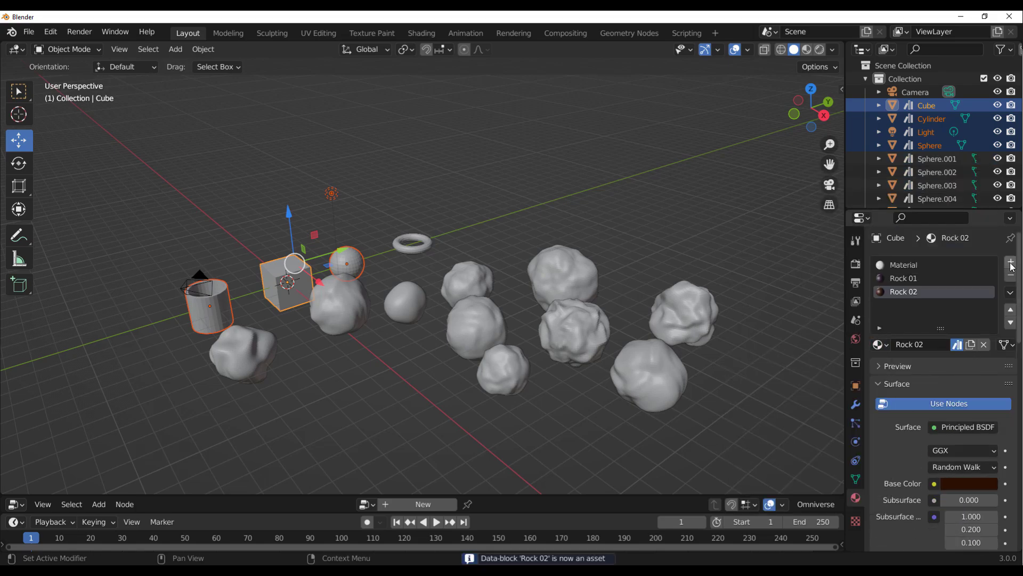
Add a fourth material named Rock 03 to the cube with a dark green base color and mark it as an asset.
{"action": "left_click", "coordinate": [984, 343]}
{"action": "left_click", "coordinate": [949, 343]}
{"action": "scroll", "coordinate": [985, 381], "scroll_direction": "down", "scroll_amount": 4}
{"action": "left_click", "coordinate": [969, 398]}
{"action": "left_click", "coordinate": [898, 254]}
{"action": "left_click_drag", "start_coordinate": [987, 224], "coordinate": [988, 294]}
{"action": "scroll", "coordinate": [900, 459], "scroll_direction": "up", "scroll_amount": 4}
{"action": "double_click", "coordinate": [907, 305]}
{"action": "type", "text": "Rock 0"}
{"action": "type", "text": "3"}
{"action": "key", "text": "Return"}
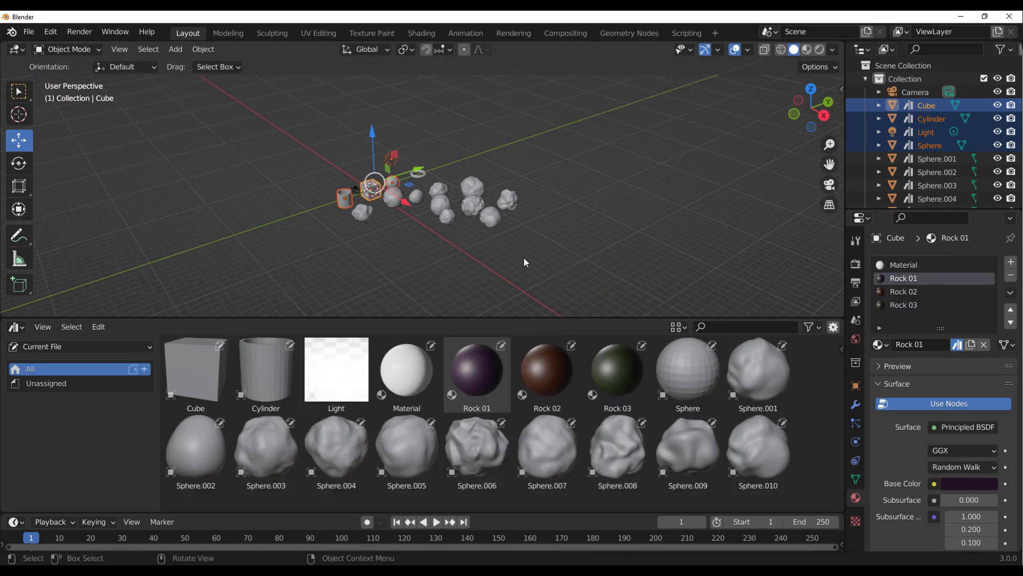
Look through the current file's assets in the Asset Browser and select the Light asset.
{"action": "left_click", "coordinate": [15, 330]}
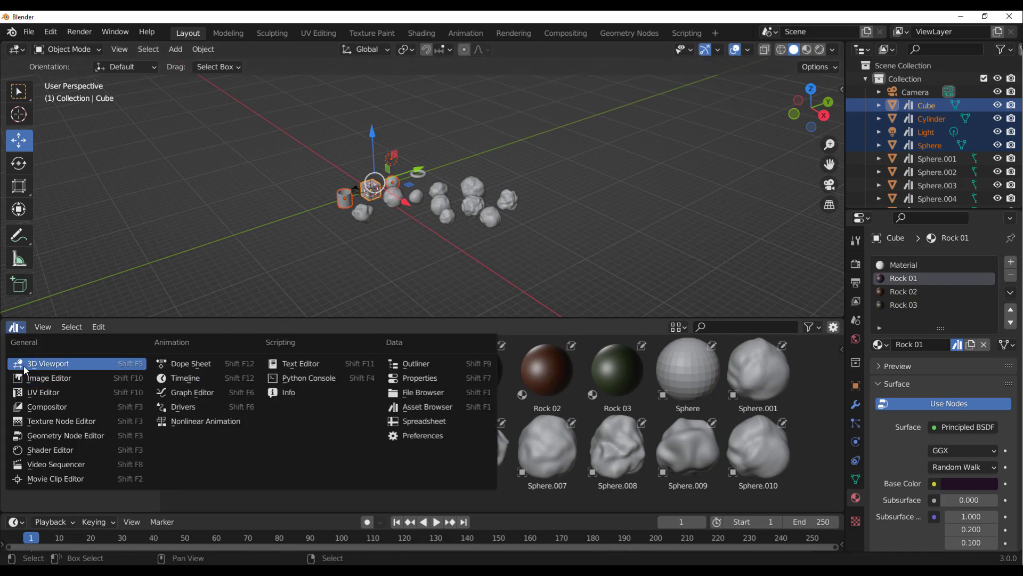
{"action": "left_click", "coordinate": [419, 407]}
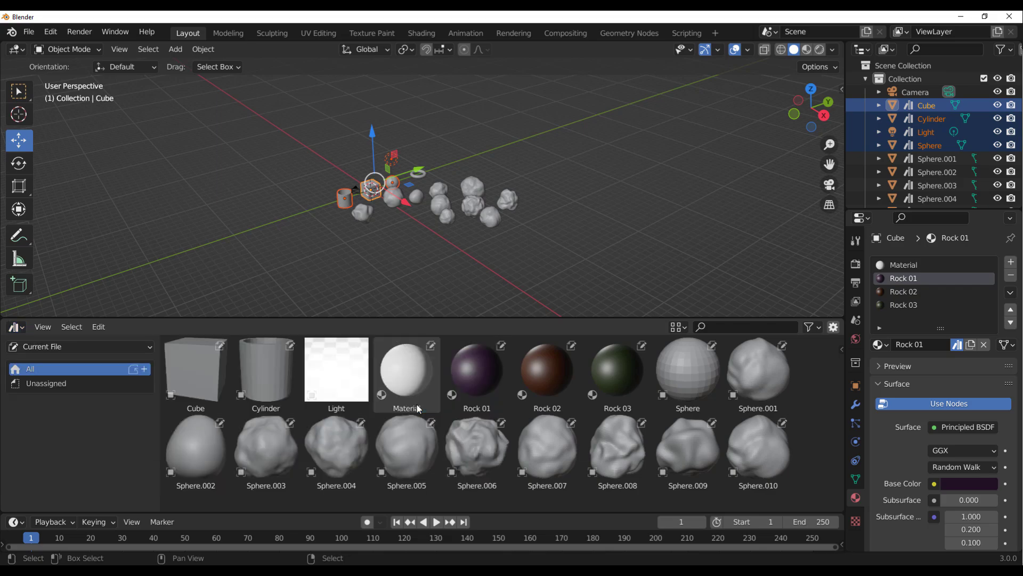
{"action": "scroll", "coordinate": [507, 258], "scroll_direction": "up", "scroll_amount": 5}
{"action": "scroll", "coordinate": [506, 258], "scroll_direction": "down", "scroll_amount": 5}
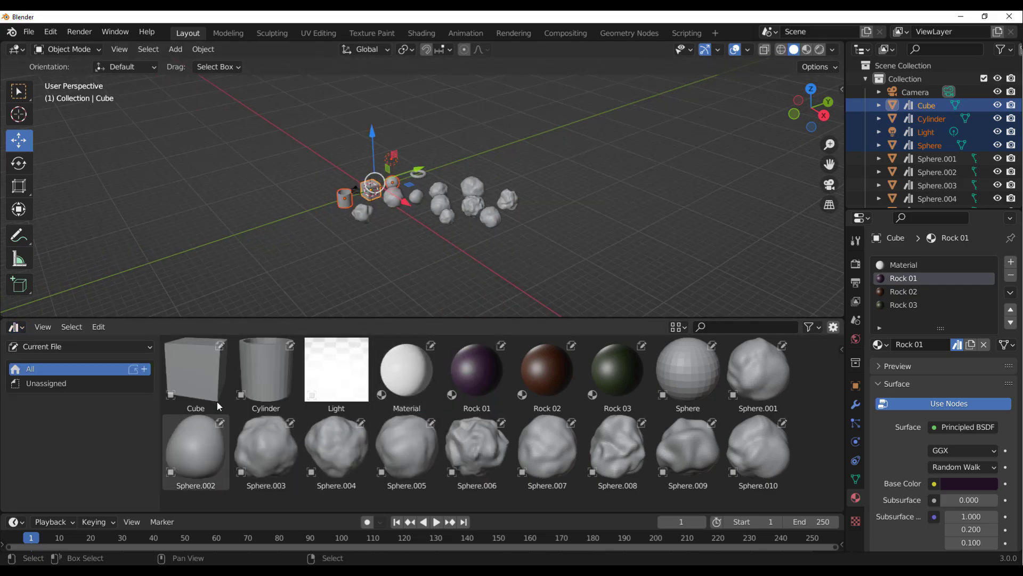
{"action": "left_click", "coordinate": [349, 374]}
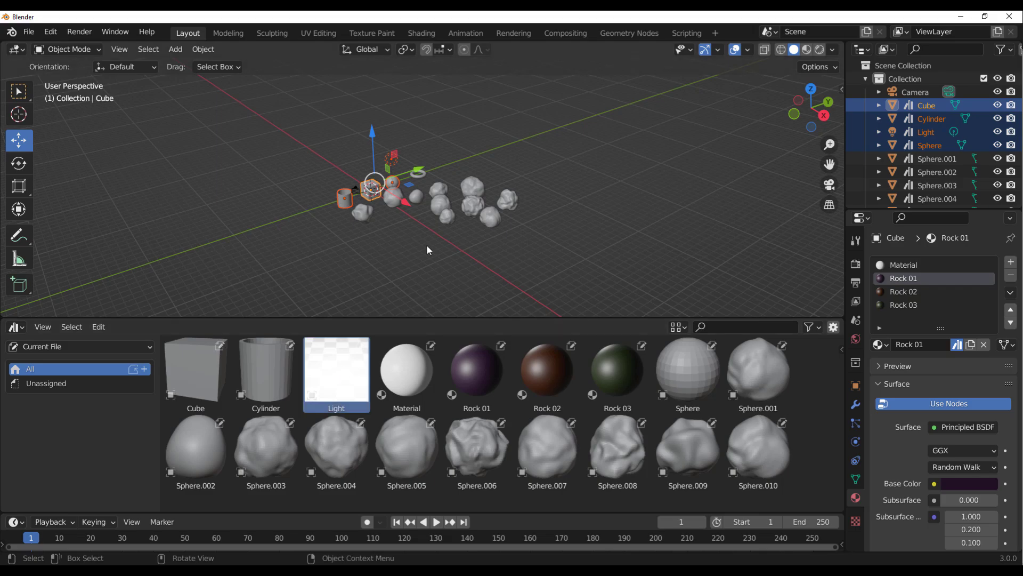
Add an area light to the scene and raise it vertically above the objects.
{"action": "left_click", "coordinate": [524, 288]}
{"action": "key", "text": "shift+a"}
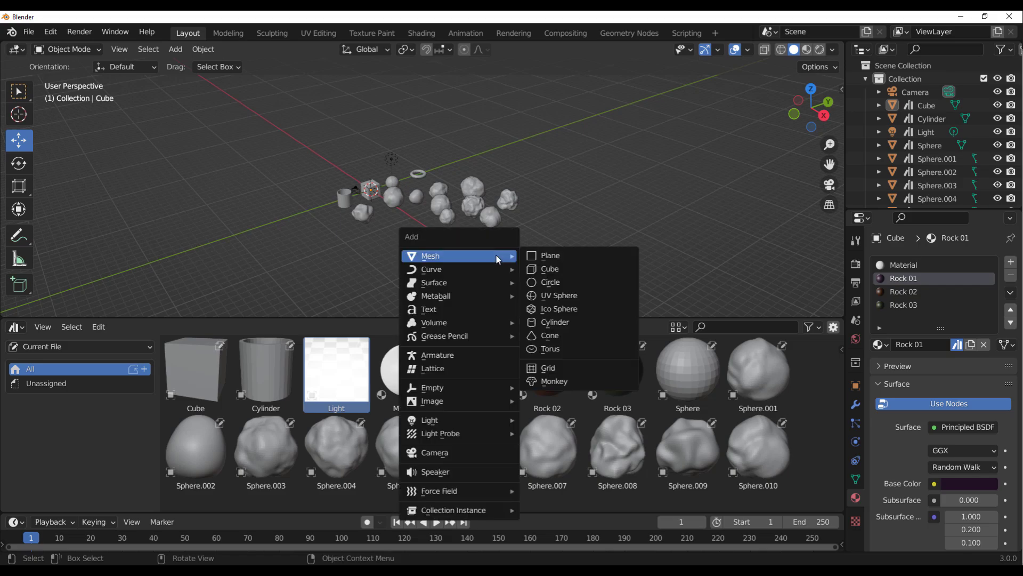
{"action": "mouse_move", "coordinate": [446, 419]}
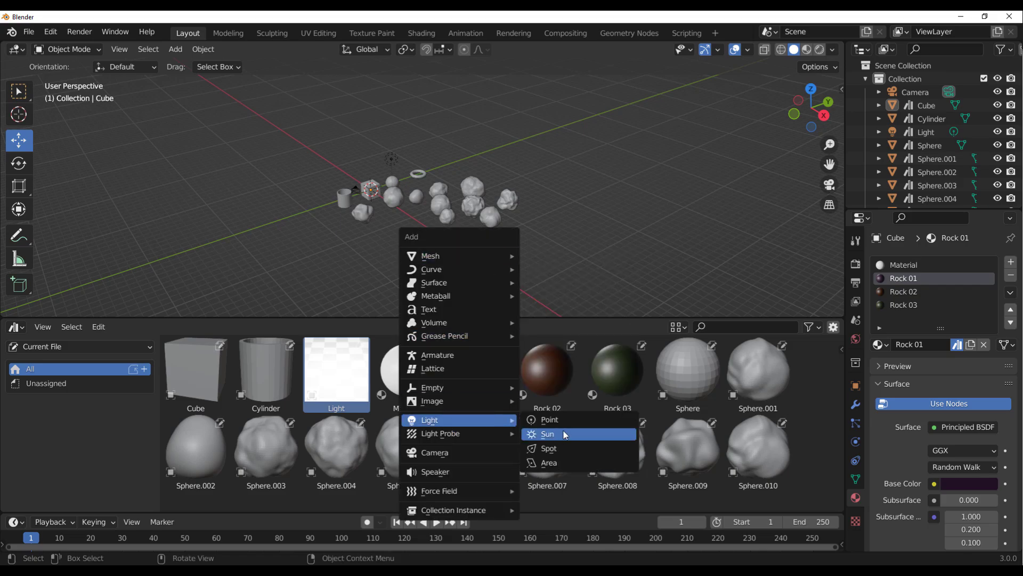
{"action": "left_click", "coordinate": [568, 462]}
{"action": "middle_click_drag", "start_coordinate": [405, 203], "coordinate": [374, 193]}
{"action": "left_click_drag", "start_coordinate": [351, 179], "coordinate": [346, 106]}
Scale the area light up evenly into a large square above the primitives and rocks.
{"action": "scroll", "coordinate": [388, 144], "scroll_direction": "down", "scroll_amount": 3}
{"action": "middle_click_drag", "start_coordinate": [388, 144], "coordinate": [403, 161]}
{"action": "key", "text": "shift+space"}
{"action": "key", "text": "s"}
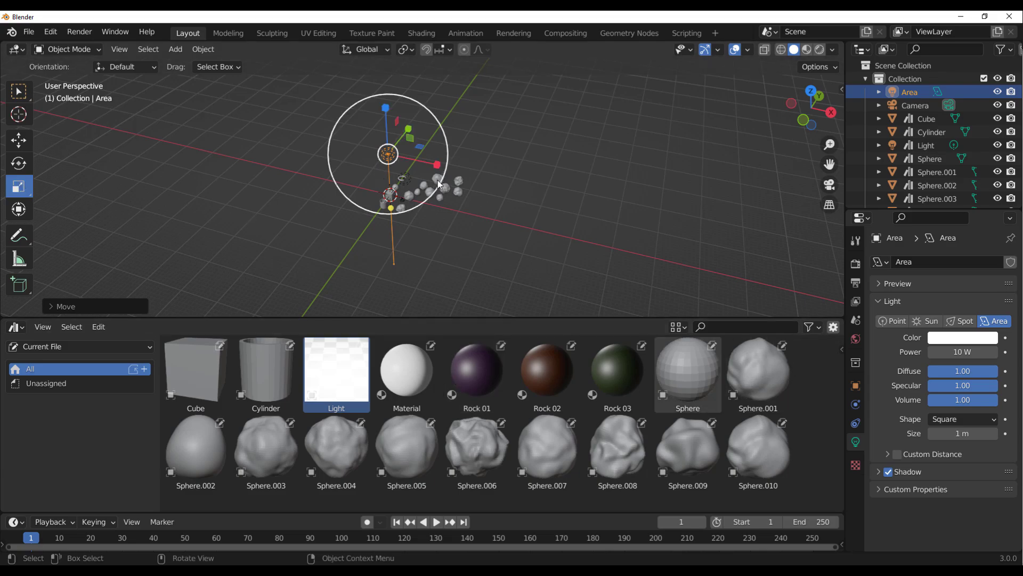
{"action": "left_click_drag", "start_coordinate": [397, 166], "coordinate": [414, 180]}
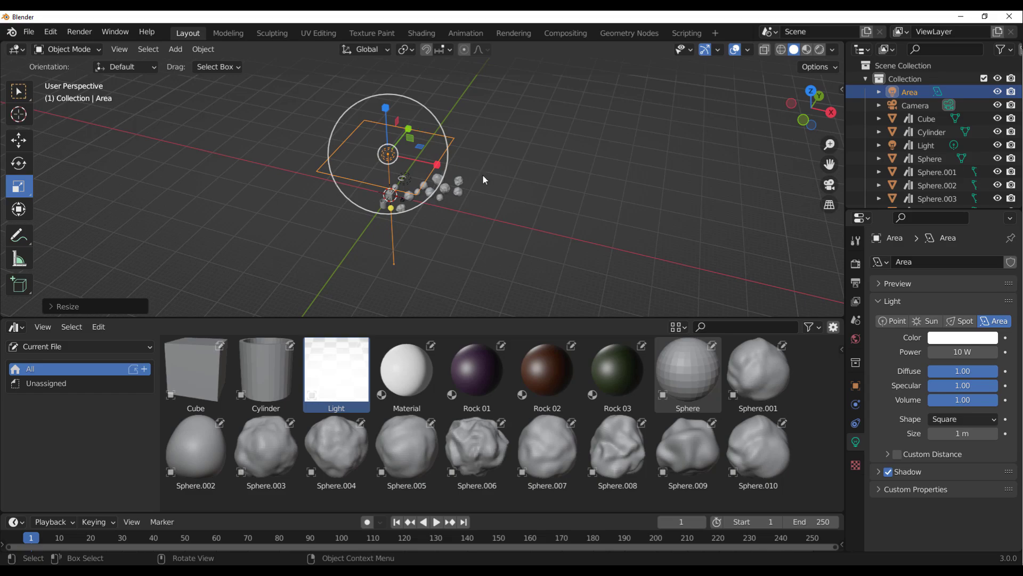
{"action": "middle_click_drag", "start_coordinate": [413, 176], "coordinate": [421, 136]}
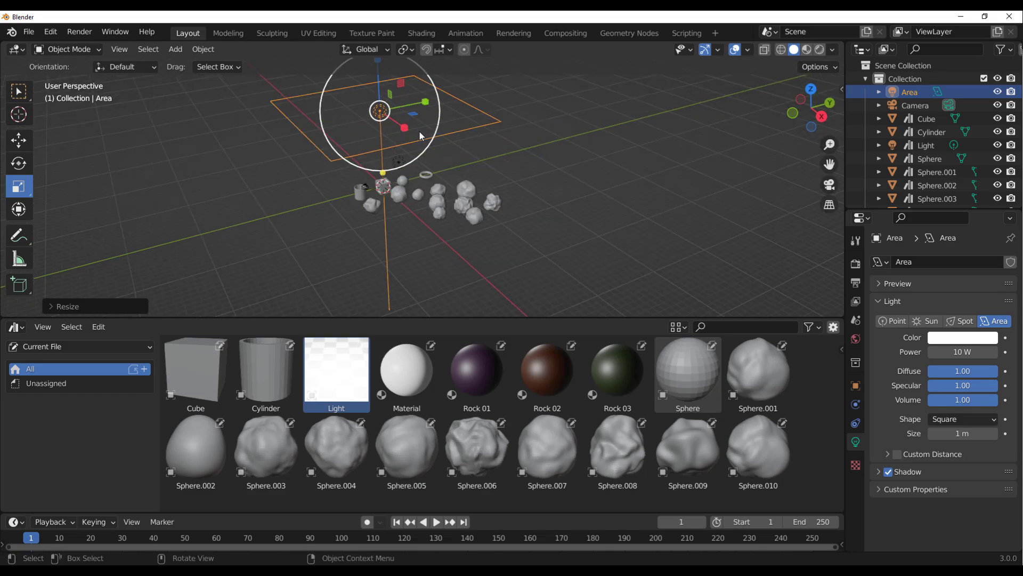
Mark the area light as an asset and select it in the Asset Browser.
{"action": "right_click", "coordinate": [965, 90]}
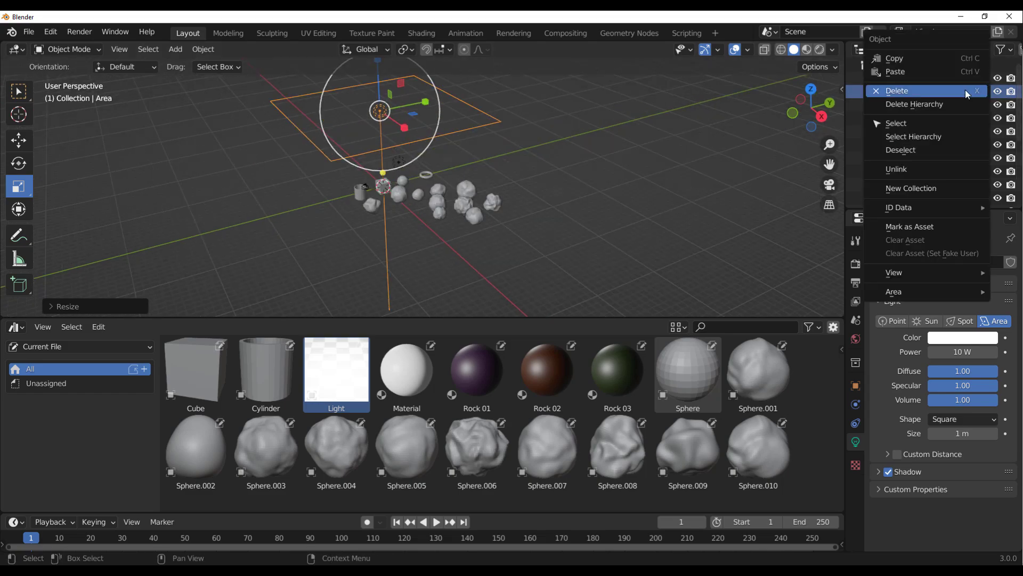
{"action": "left_click", "coordinate": [926, 227]}
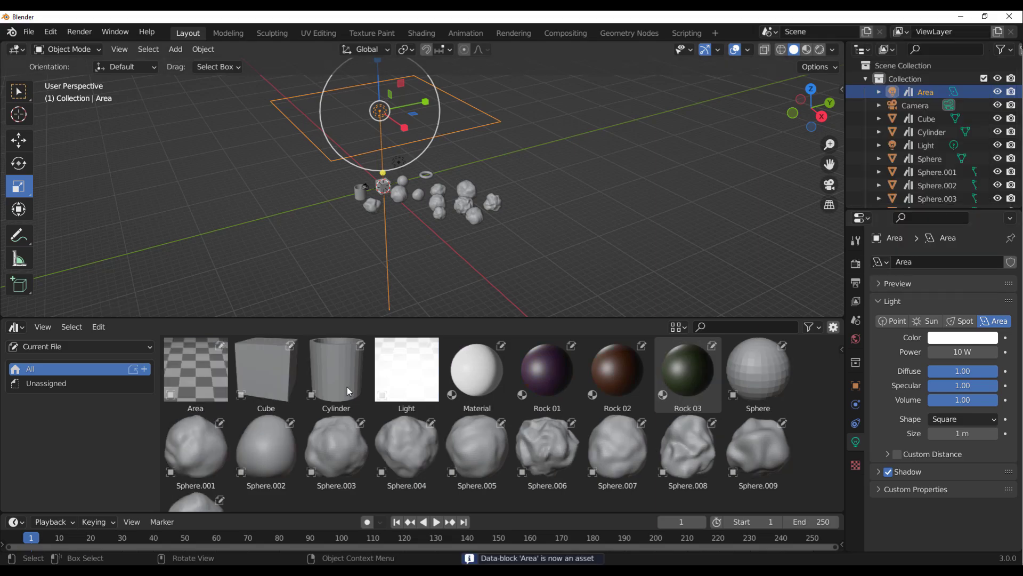
{"action": "left_click", "coordinate": [213, 374]}
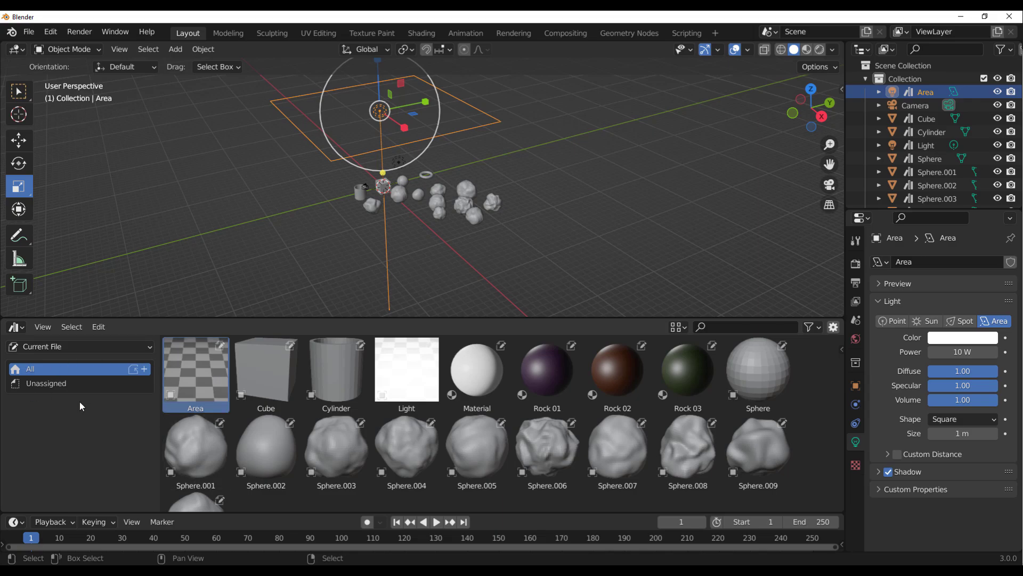
Create an asset catalog in the current file and name it Rocks.
{"action": "left_click", "coordinate": [34, 347]}
{"action": "left_click", "coordinate": [146, 370]}
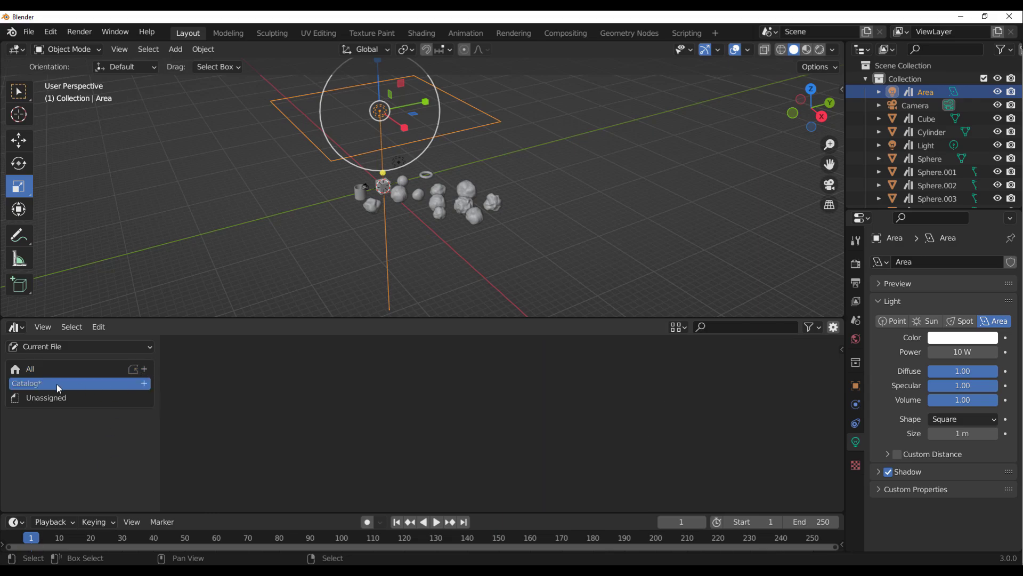
{"action": "double_click", "coordinate": [35, 384]}
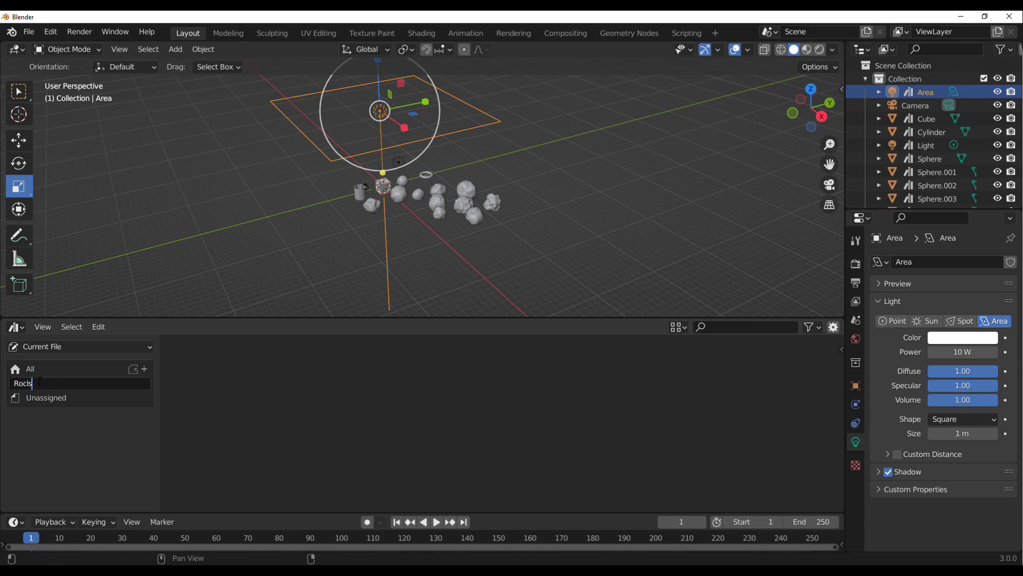
{"action": "key", "text": "Return"}
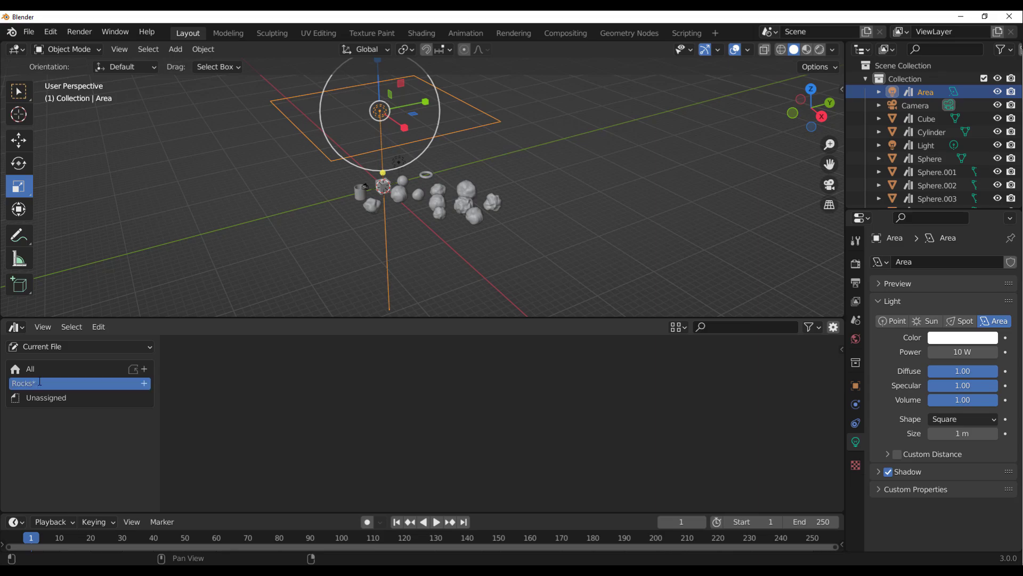
Create another top-level asset catalog named Prims.
{"action": "left_click", "coordinate": [144, 369]}
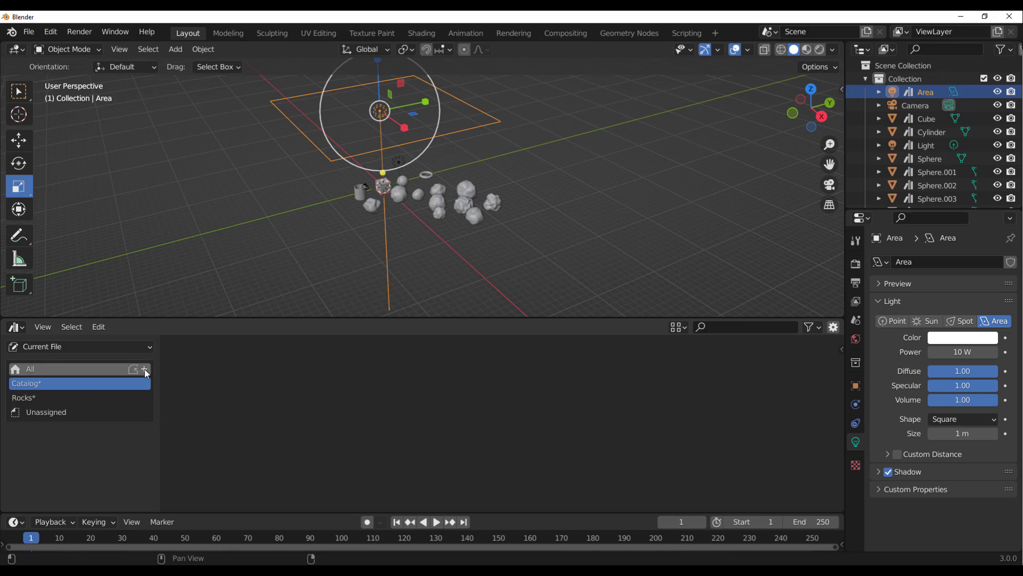
{"action": "double_click", "coordinate": [88, 385]}
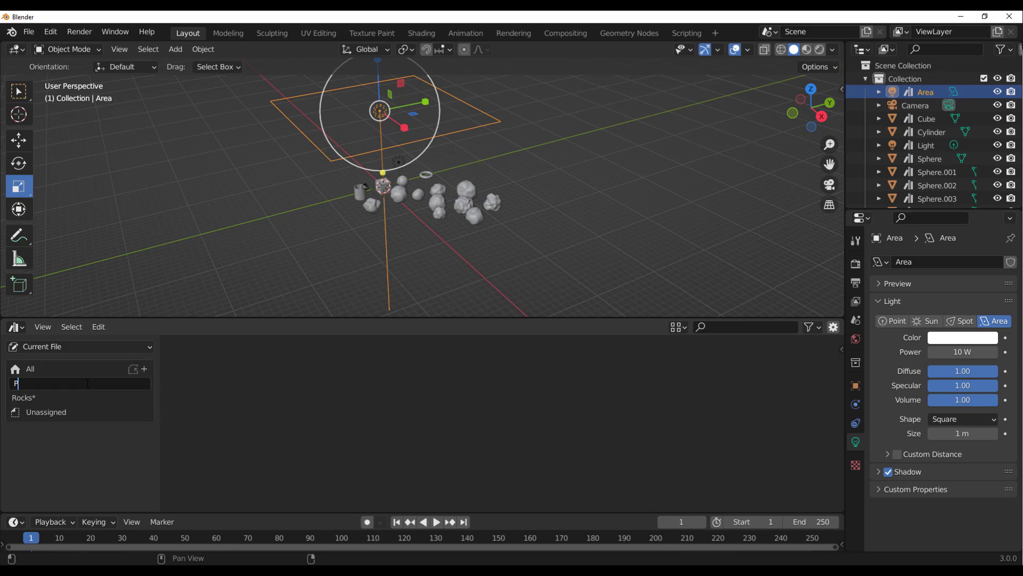
{"action": "type", "text": "Prims"}
{"action": "key", "text": "Return"}
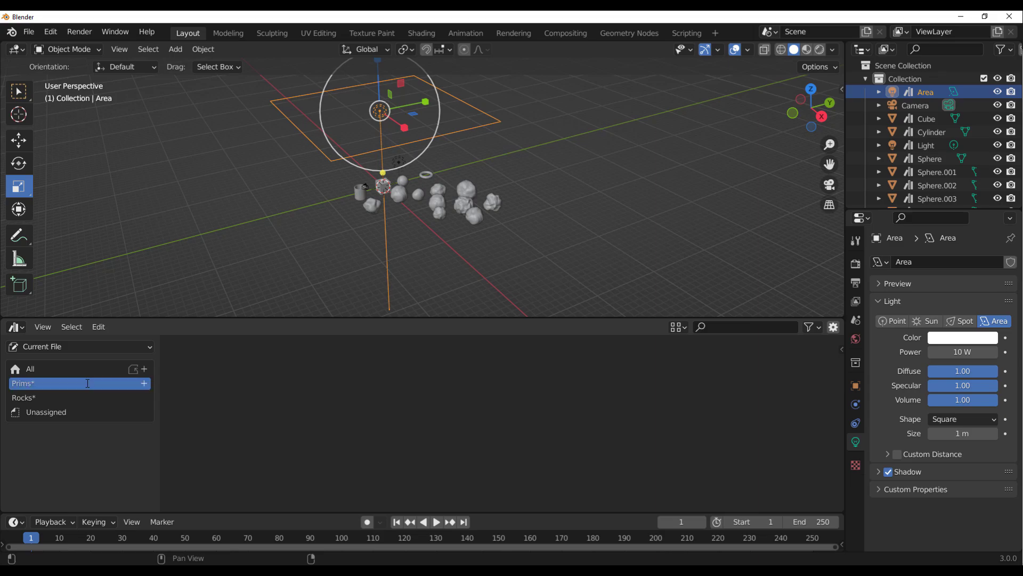
Create a top-level asset catalog named Lights.
{"action": "left_click", "coordinate": [143, 369]}
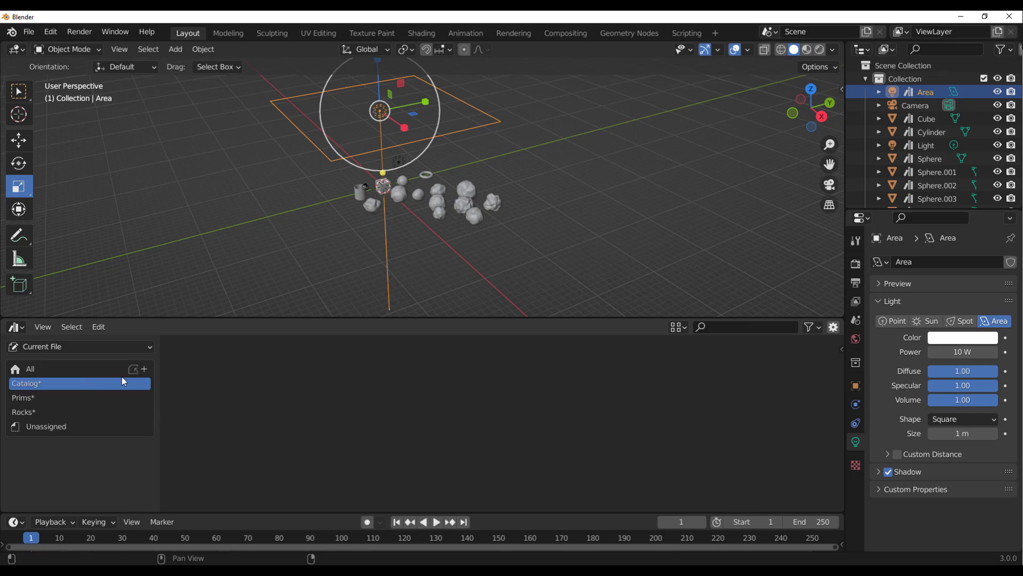
{"action": "double_click", "coordinate": [121, 384]}
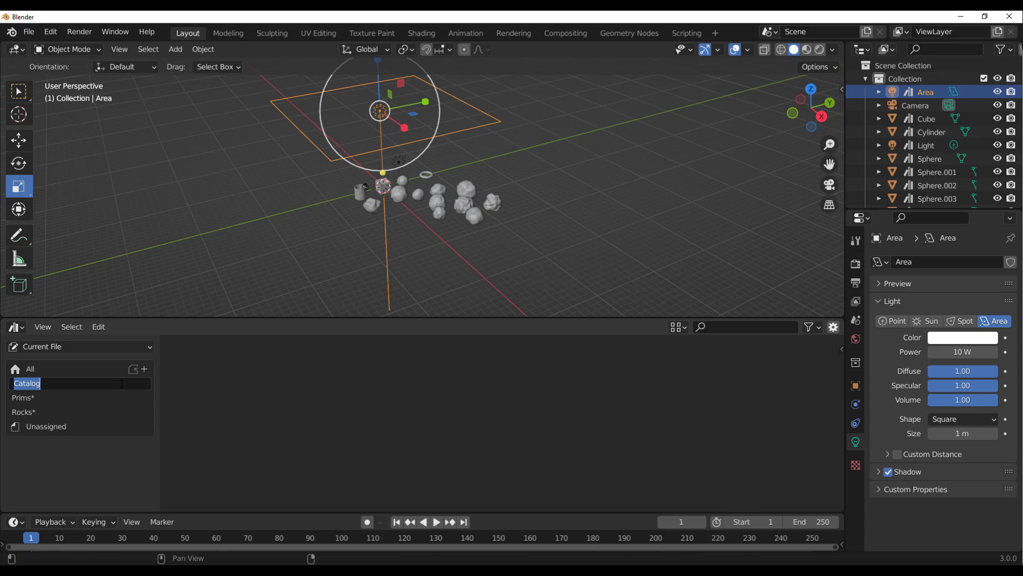
{"action": "type", "text": "Lights"}
{"action": "key", "text": "Return"}
Create an asset catalog named Materials and nest it under the Rocks catalog.
{"action": "left_click", "coordinate": [144, 368]}
{"action": "double_click", "coordinate": [37, 385]}
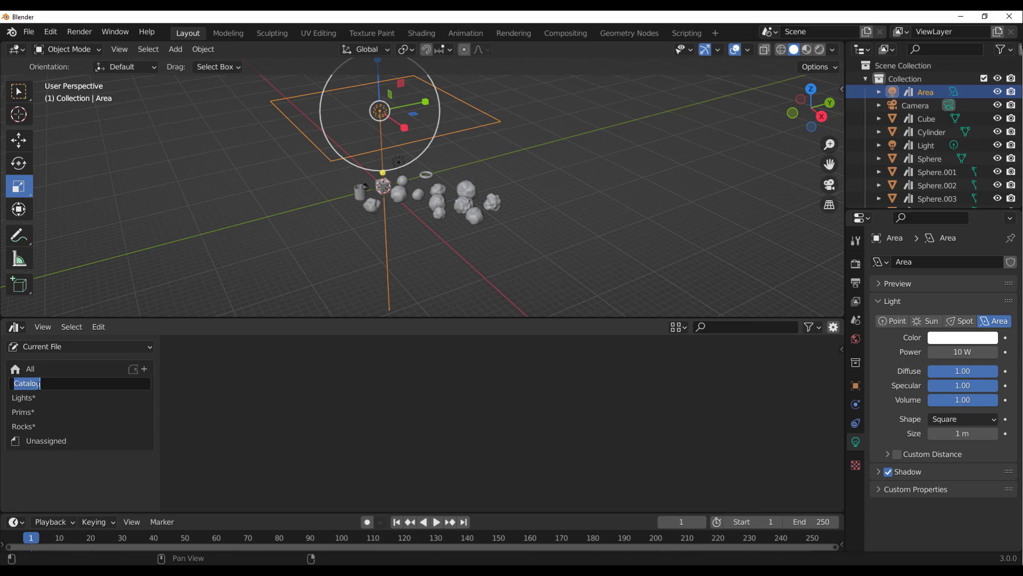
{"action": "type", "text": "Materials"}
{"action": "key", "text": "Return"}
{"action": "left_click_drag", "start_coordinate": [56, 397], "coordinate": [40, 415]}
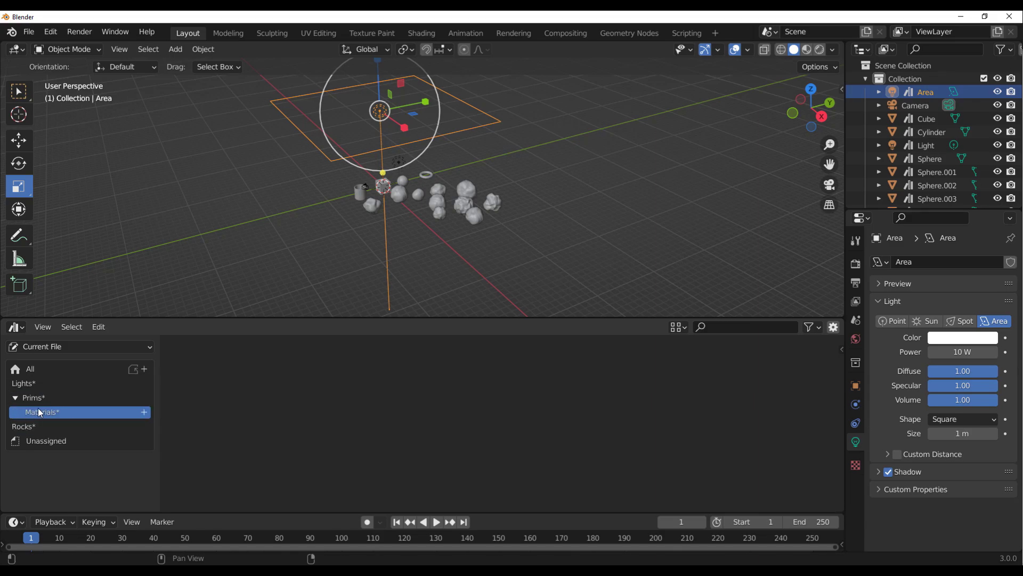
{"action": "left_click_drag", "start_coordinate": [49, 412], "coordinate": [30, 427]}
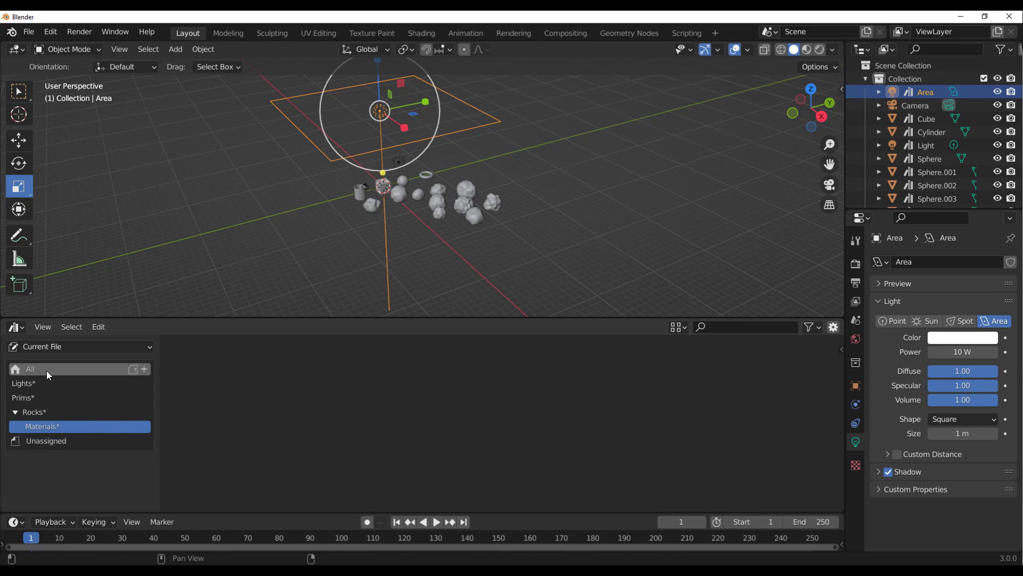
Browse the newly created catalogs, including Materials, and return to the list of all assets.
{"action": "left_click", "coordinate": [35, 397]}
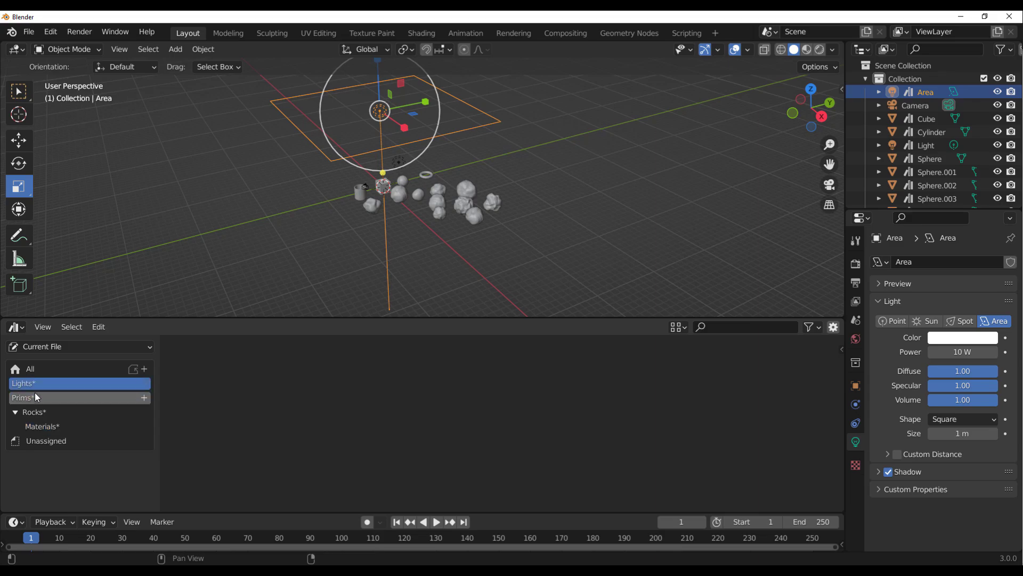
{"action": "left_click", "coordinate": [52, 426]}
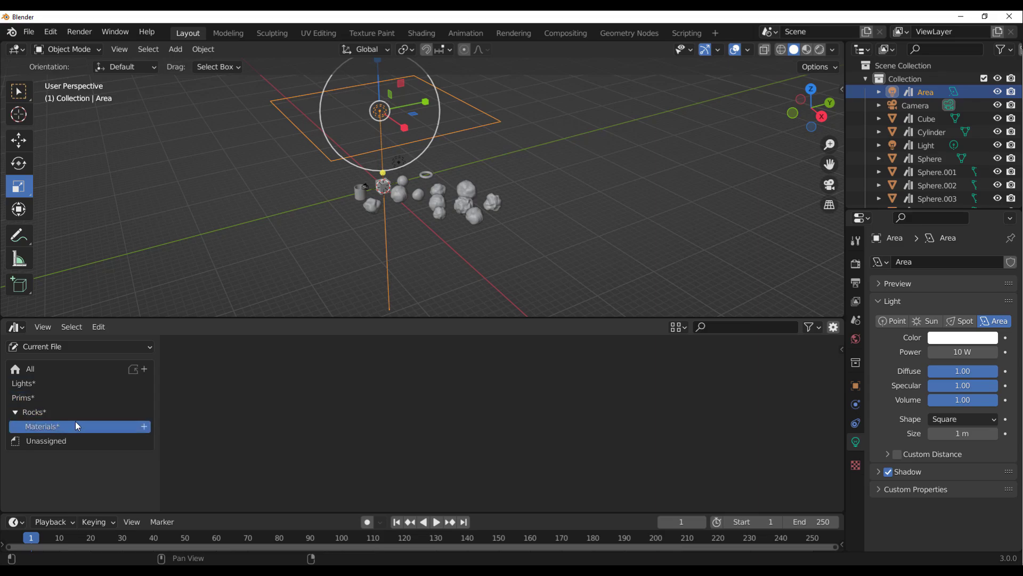
{"action": "left_click", "coordinate": [58, 368]}
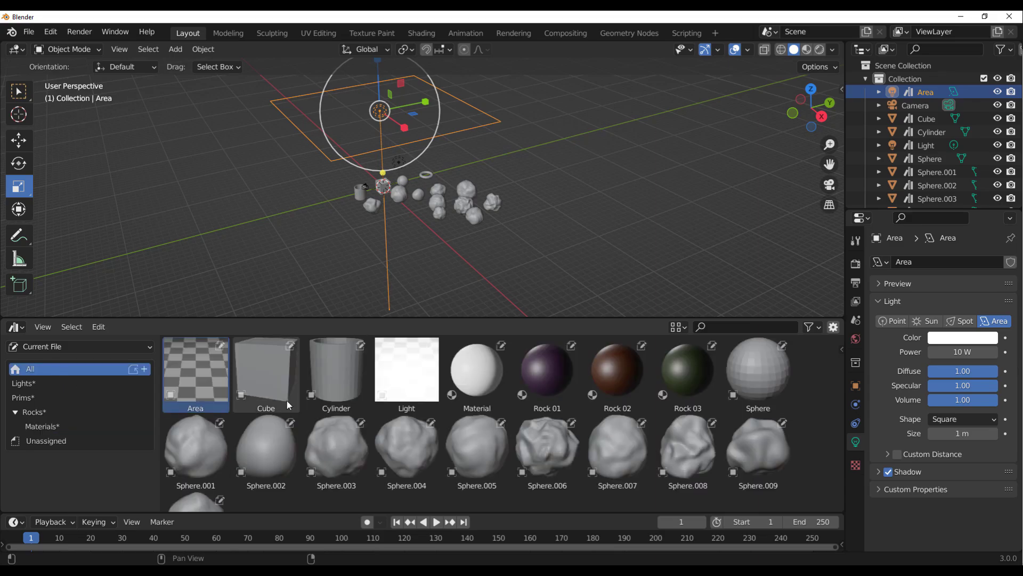
Select the Cube, Cylinder and Sphere assets together in the full asset list.
{"action": "left_click", "coordinate": [271, 385]}
{"action": "left_click", "coordinate": [347, 389], "text": "ctrl"}
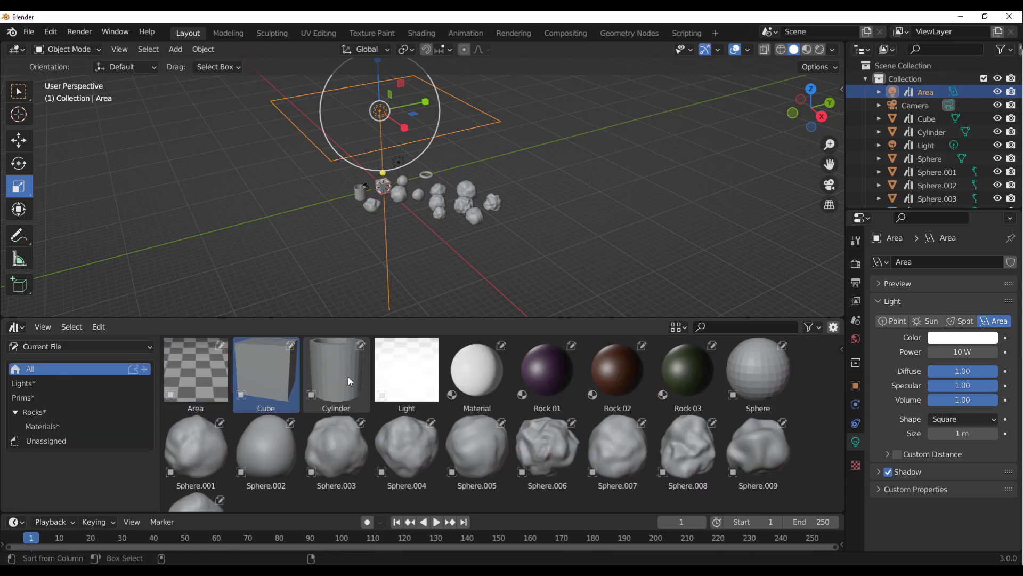
{"action": "left_click", "coordinate": [770, 370], "text": "ctrl"}
{"action": "scroll", "coordinate": [661, 433], "scroll_direction": "down", "scroll_amount": 2}
{"action": "scroll", "coordinate": [661, 433], "scroll_direction": "up", "scroll_amount": 2}
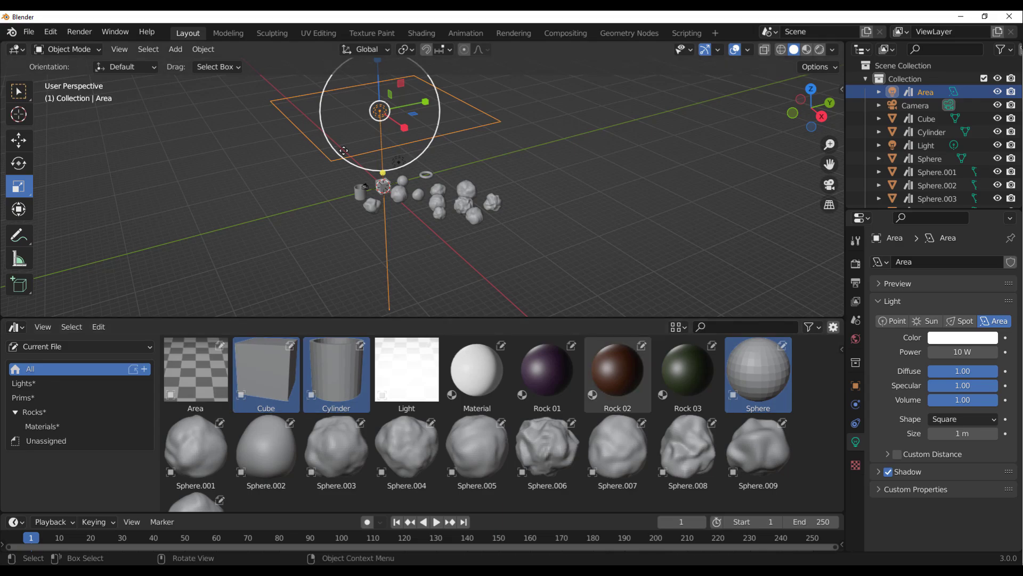
{"action": "scroll", "coordinate": [548, 462], "scroll_direction": "down", "scroll_amount": 2}
{"action": "scroll", "coordinate": [548, 462], "scroll_direction": "up", "scroll_amount": 2}
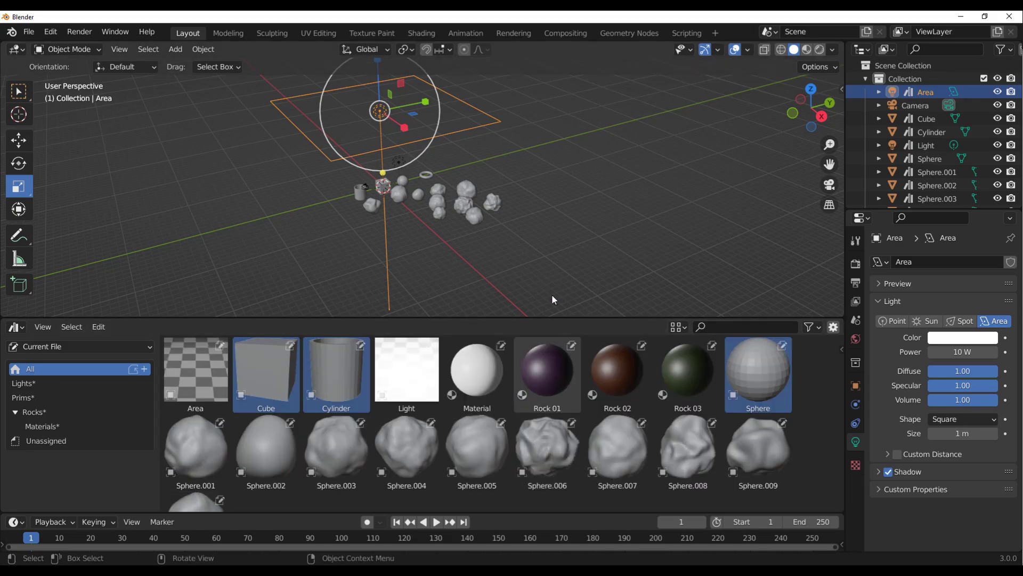
Mark the Torus object as an asset.
{"action": "scroll", "coordinate": [448, 214], "scroll_direction": "up", "scroll_amount": 5}
{"action": "left_click", "coordinate": [431, 161]}
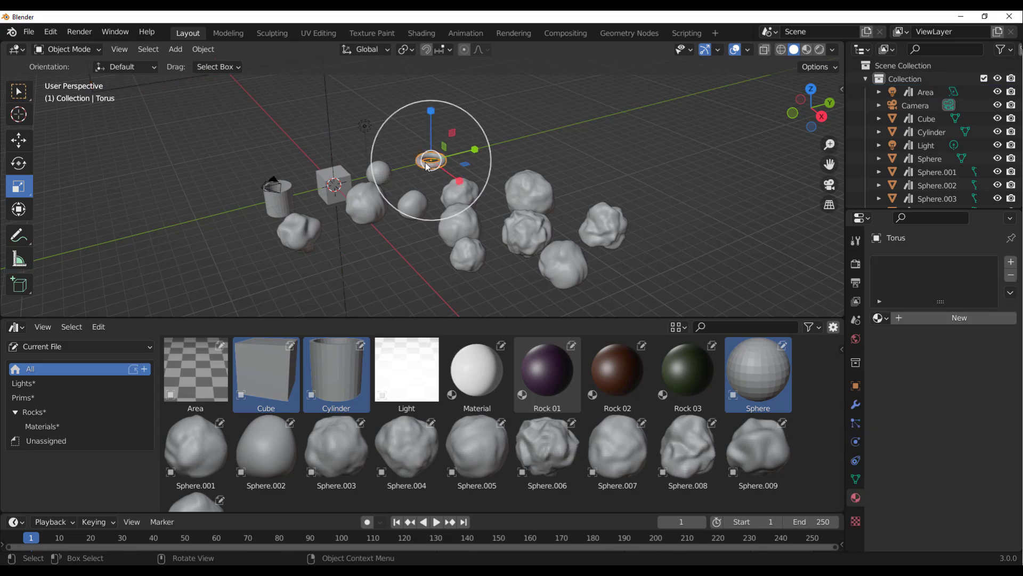
{"action": "scroll", "coordinate": [977, 129], "scroll_direction": "down", "scroll_amount": 5}
{"action": "right_click", "coordinate": [913, 199]}
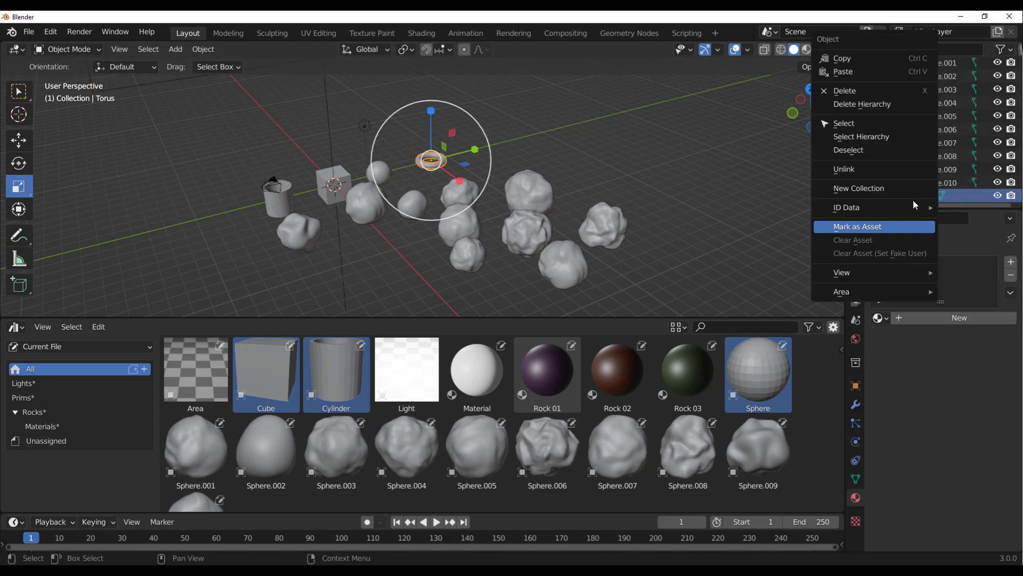
{"action": "left_click", "coordinate": [858, 227]}
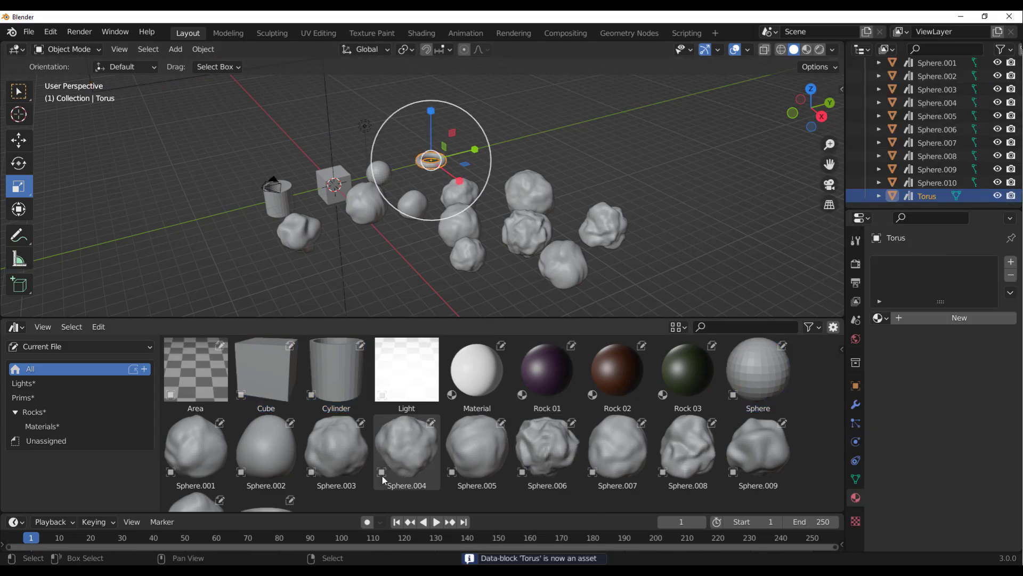
Assign the Cube, Cylinder, Sphere and Torus assets to the Prims catalog and display that catalog.
{"action": "scroll", "coordinate": [331, 466], "scroll_direction": "down", "scroll_amount": 2}
{"action": "left_click", "coordinate": [267, 474]}
{"action": "scroll", "coordinate": [373, 470], "scroll_direction": "up", "scroll_amount": 2}
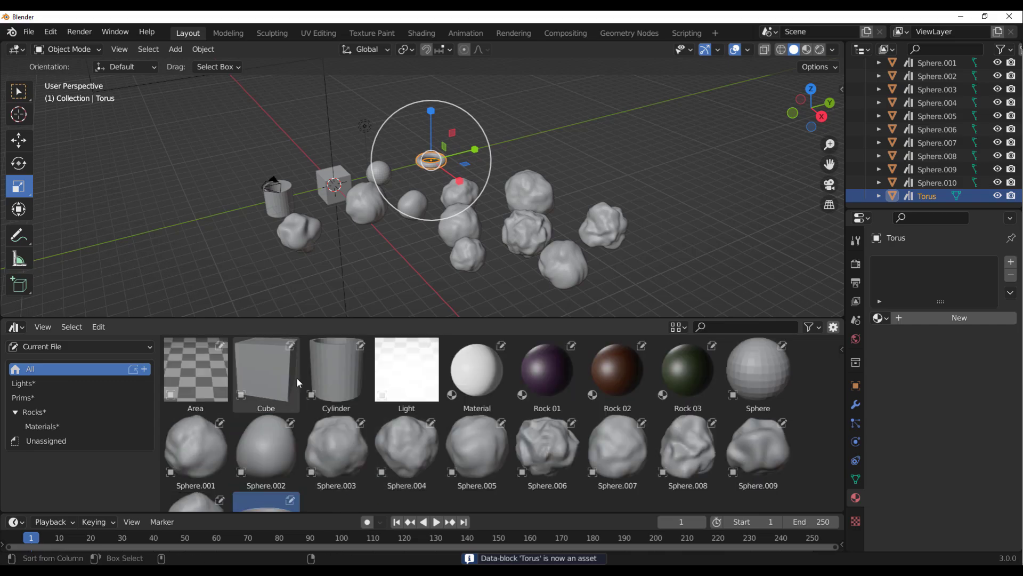
{"action": "left_click", "coordinate": [320, 379]}
{"action": "left_click", "coordinate": [279, 372], "text": "ctrl"}
{"action": "left_click", "coordinate": [764, 369], "text": "ctrl"}
{"action": "left_click_drag", "start_coordinate": [267, 375], "coordinate": [33, 394]}
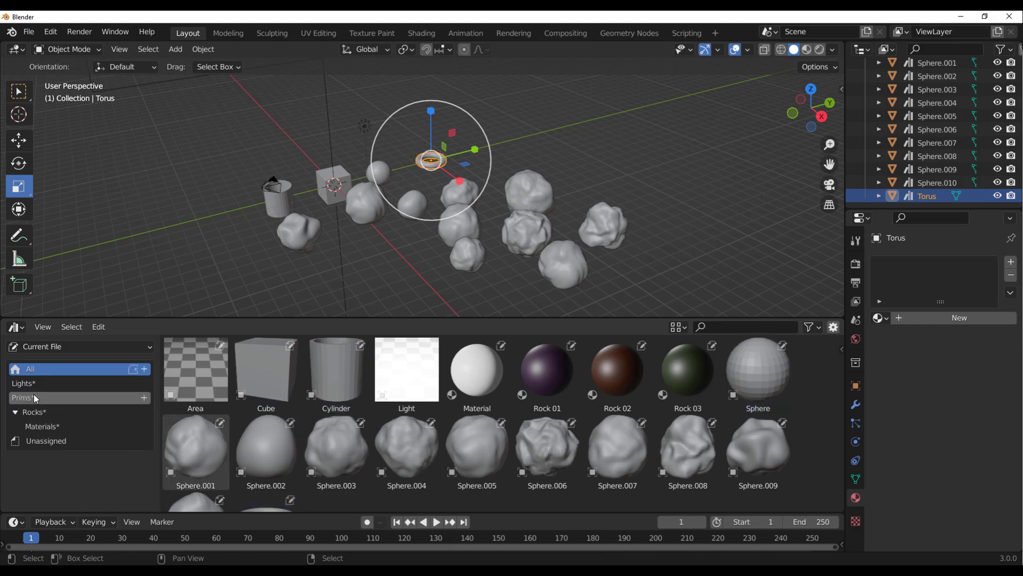
{"action": "left_click", "coordinate": [48, 401]}
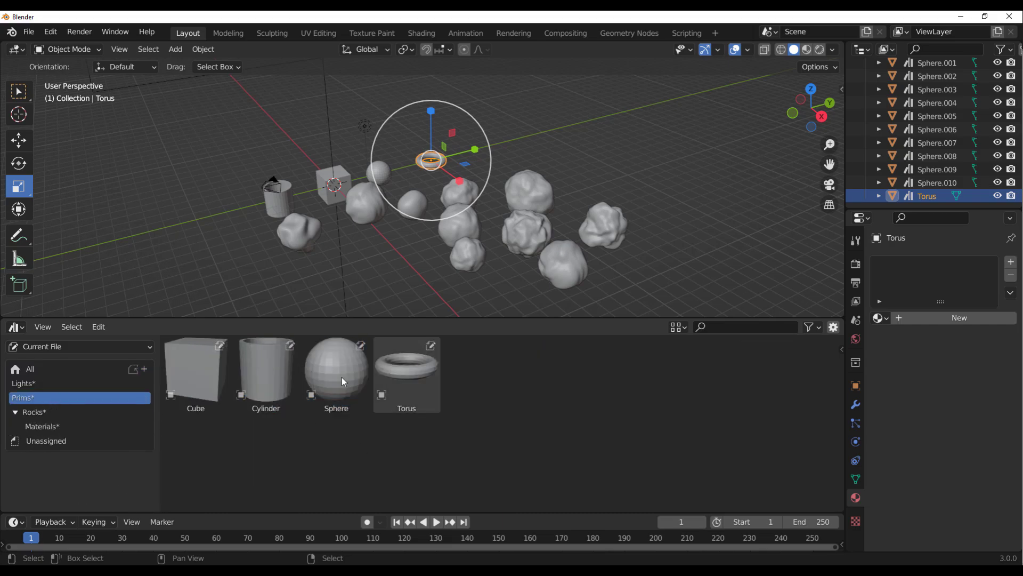
Assign the rock assets Sphere.001 through Sphere.010 to the Rocks catalog and display that catalog.
{"action": "left_click", "coordinate": [21, 370]}
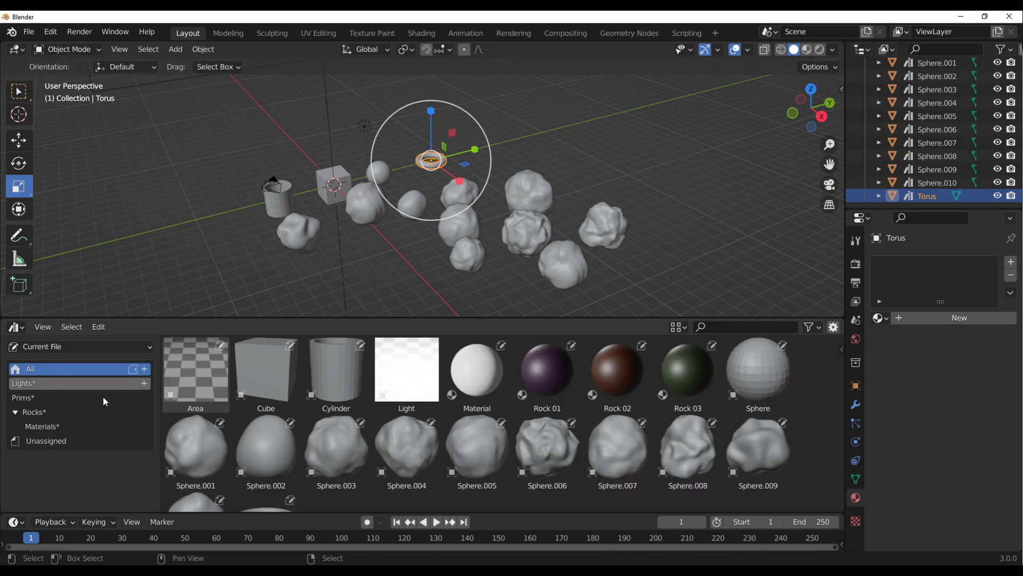
{"action": "left_click", "coordinate": [214, 456]}
{"action": "scroll", "coordinate": [397, 445], "scroll_direction": "down", "scroll_amount": 2}
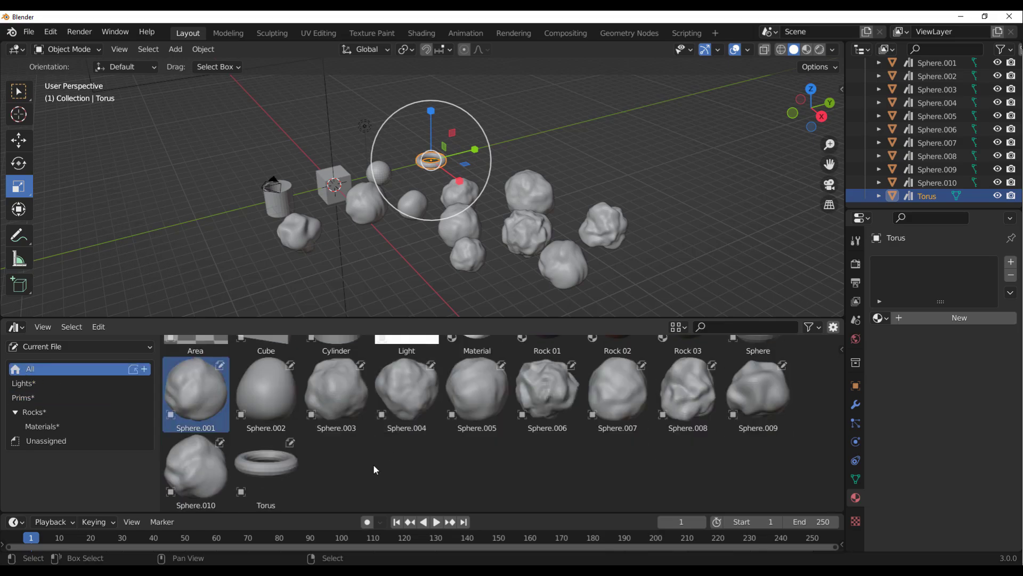
{"action": "left_click", "coordinate": [195, 470], "text": "shift"}
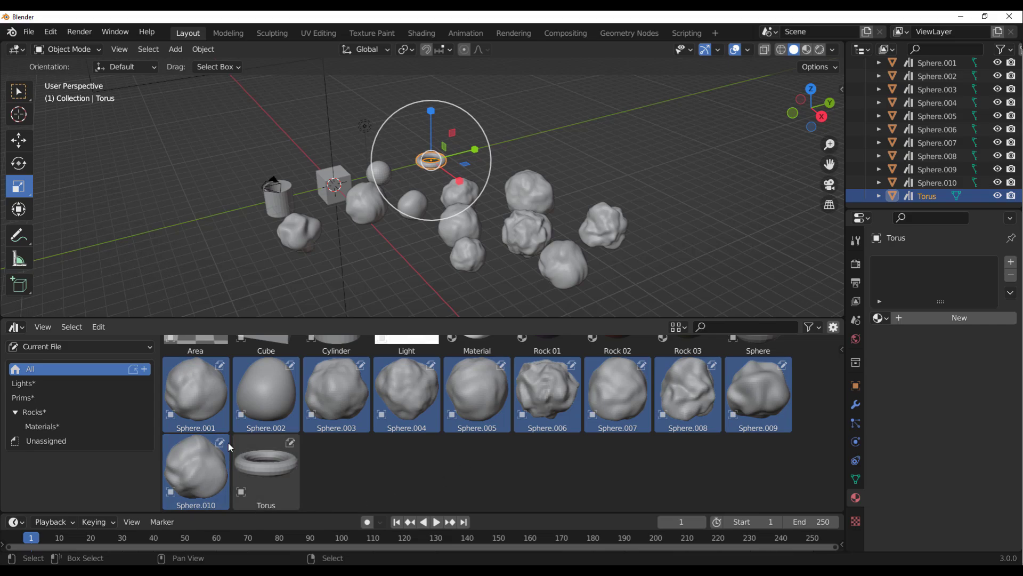
{"action": "left_click_drag", "start_coordinate": [248, 401], "coordinate": [37, 407]}
{"action": "left_click", "coordinate": [43, 415]}
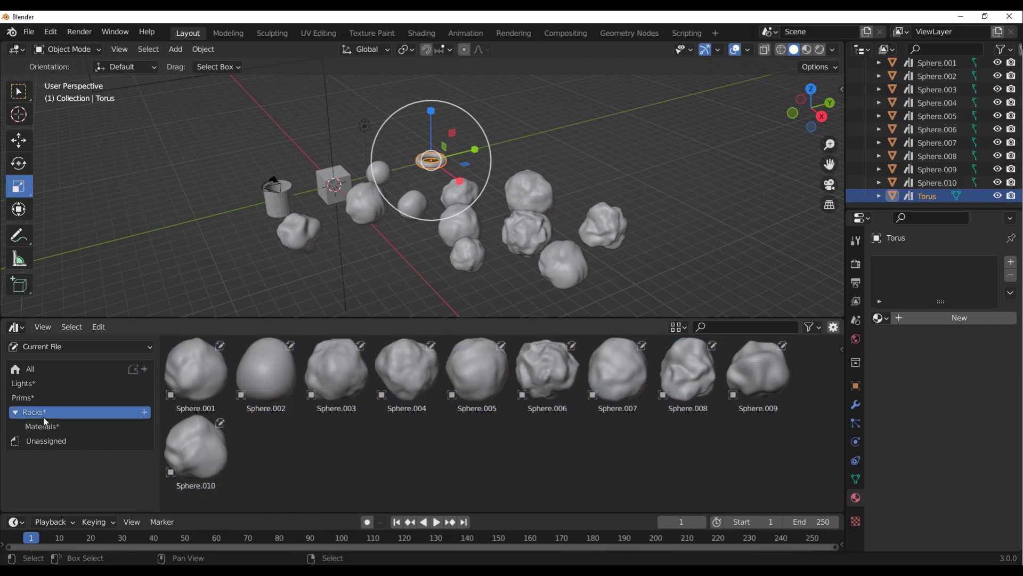
Assign the Material, Rock 01, Rock 02 and Rock 03 assets to the Materials catalog under Rocks.
{"action": "left_click", "coordinate": [25, 398]}
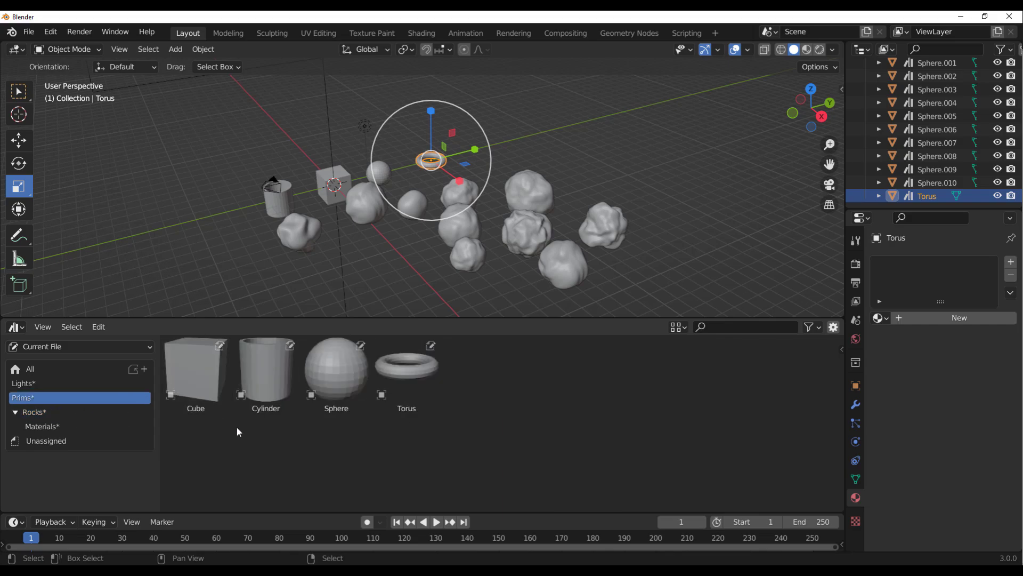
{"action": "left_click", "coordinate": [33, 384]}
{"action": "left_click", "coordinate": [35, 370]}
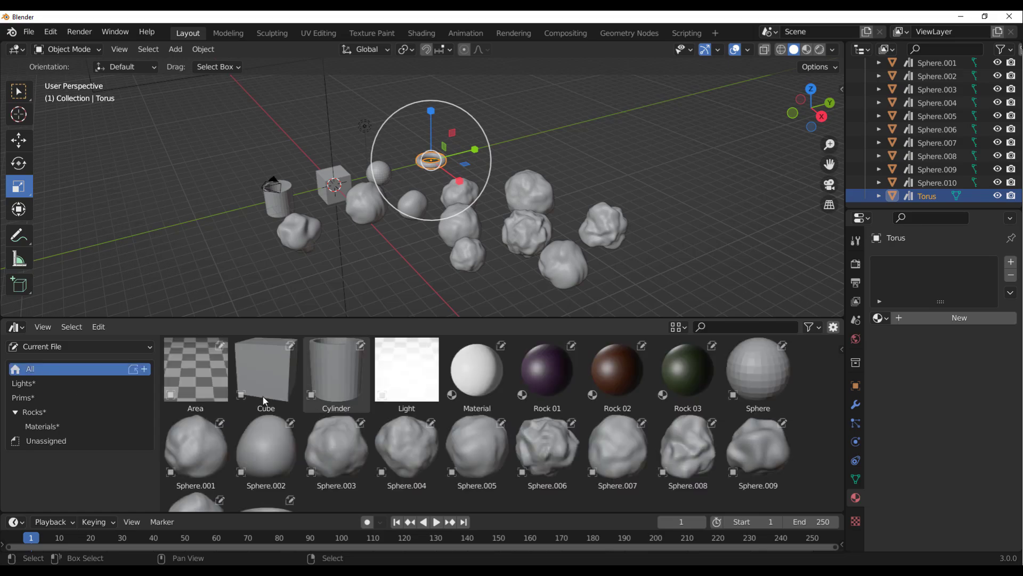
{"action": "left_click_drag", "start_coordinate": [195, 447], "coordinate": [45, 427]}
{"action": "left_click", "coordinate": [507, 382]}
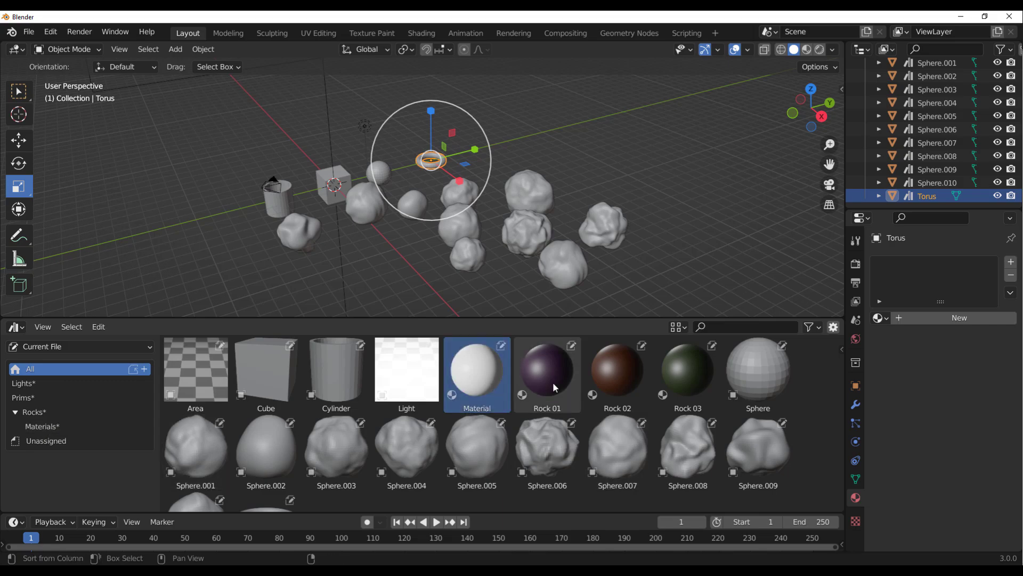
{"action": "left_click", "coordinate": [668, 370], "text": "shift"}
{"action": "left_click_drag", "start_coordinate": [523, 404], "coordinate": [37, 424]}
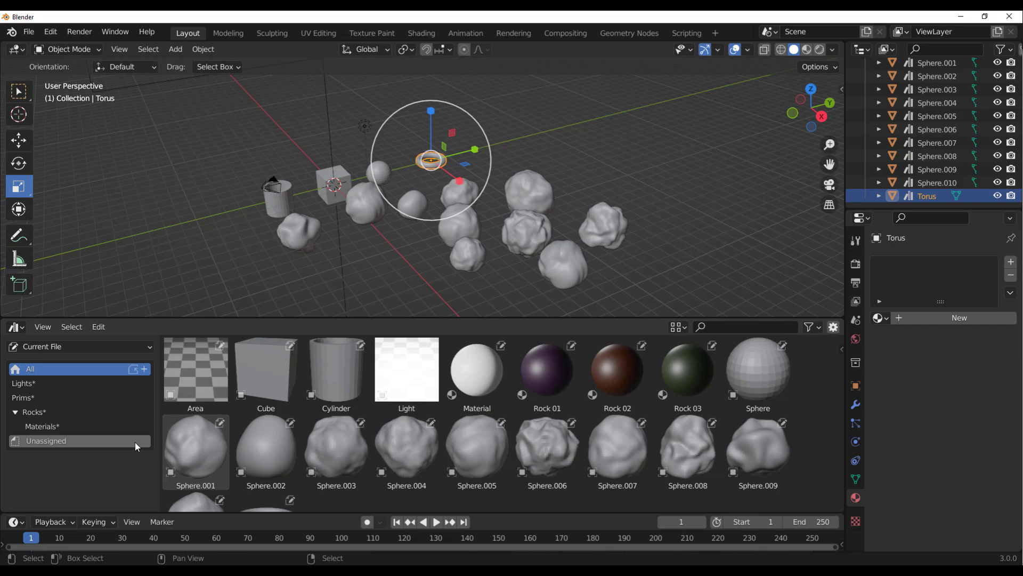
Enter Edit Mode on the Cube object and select only its top face.
{"action": "left_click", "coordinate": [709, 187]}
{"action": "left_click", "coordinate": [563, 265]}
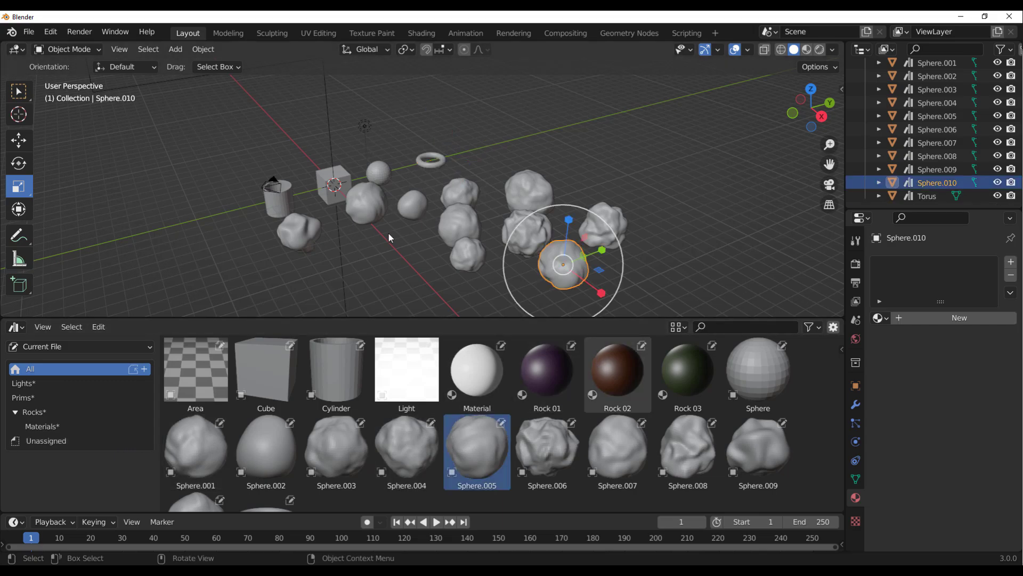
{"action": "left_click", "coordinate": [334, 181]}
{"action": "middle_click_drag", "start_coordinate": [334, 181], "coordinate": [263, 270]}
{"action": "scroll", "coordinate": [354, 260], "scroll_direction": "up", "scroll_amount": 5}
{"action": "middle_click_drag", "start_coordinate": [350, 260], "coordinate": [590, 206]}
{"action": "middle_click_drag", "start_coordinate": [478, 252], "coordinate": [469, 142]}
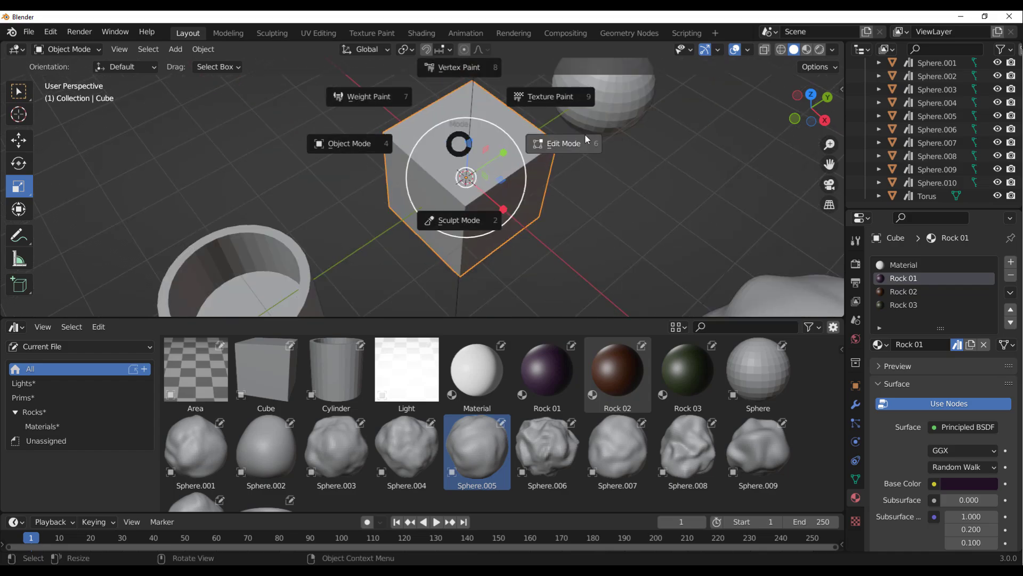
{"action": "left_click", "coordinate": [564, 143]}
{"action": "middle_click_drag", "start_coordinate": [469, 155], "coordinate": [546, 168]}
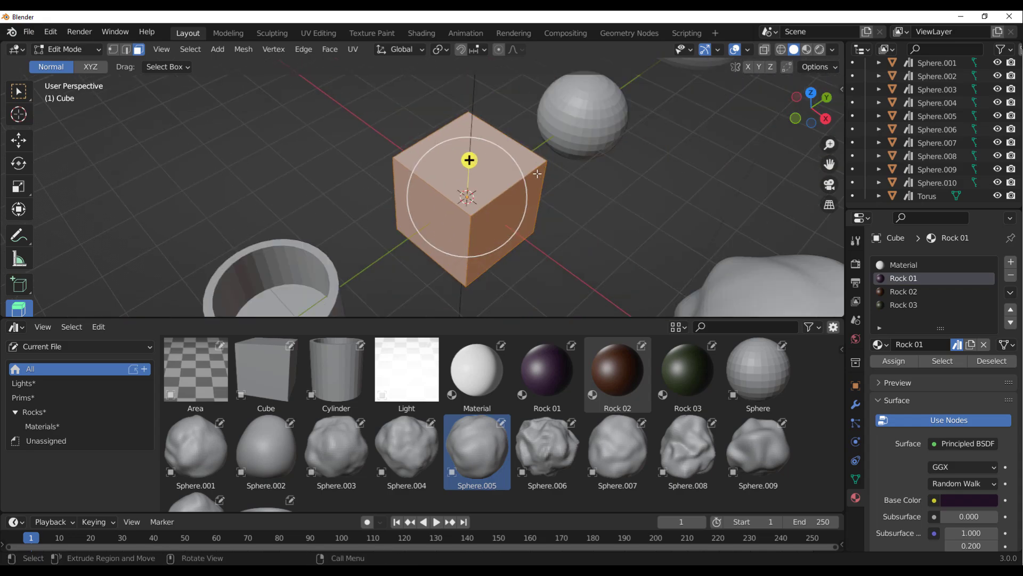
{"action": "left_click", "coordinate": [437, 165]}
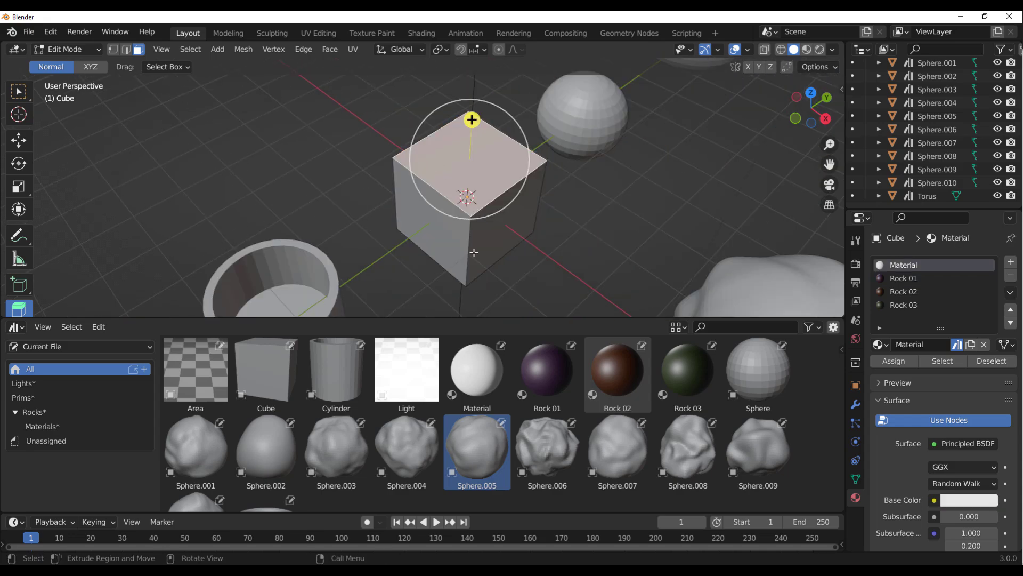
{"action": "middle_click_drag", "start_coordinate": [442, 228], "coordinate": [473, 193]}
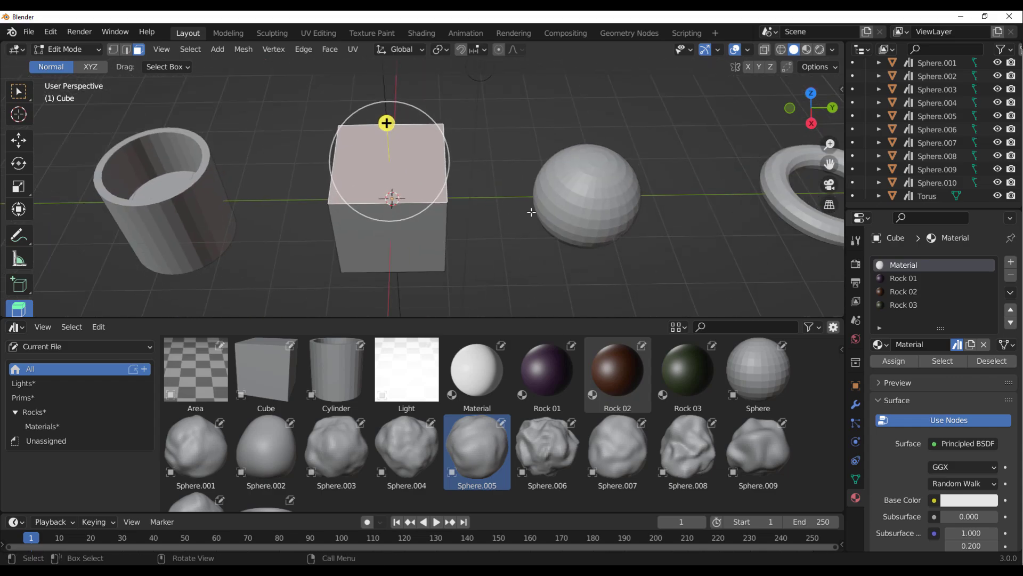
Inset the cube's top face by about 0.2 m and extrude it downward to hollow out the cube.
{"action": "key", "text": "i"}
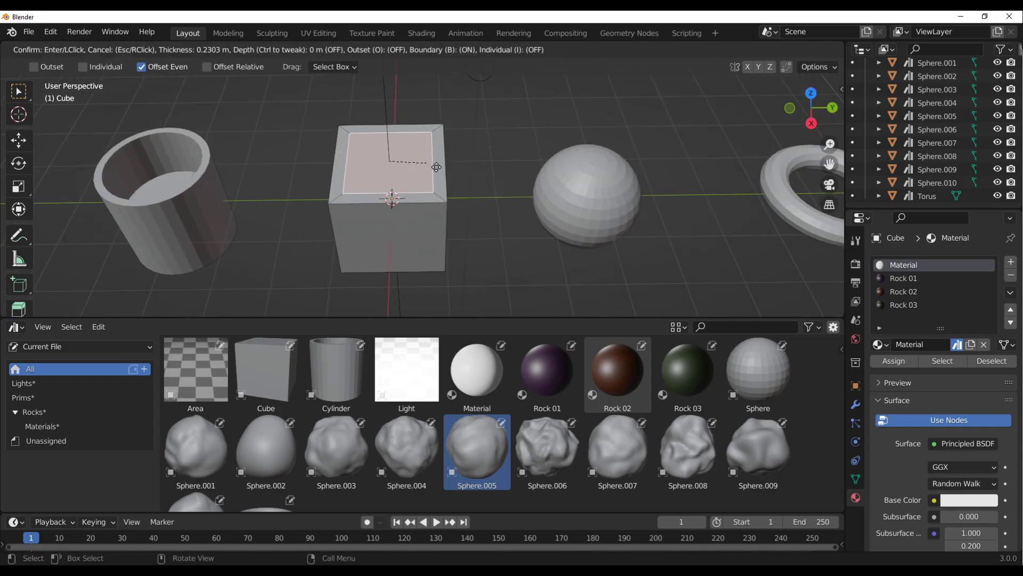
{"action": "left_click", "coordinate": [392, 163]}
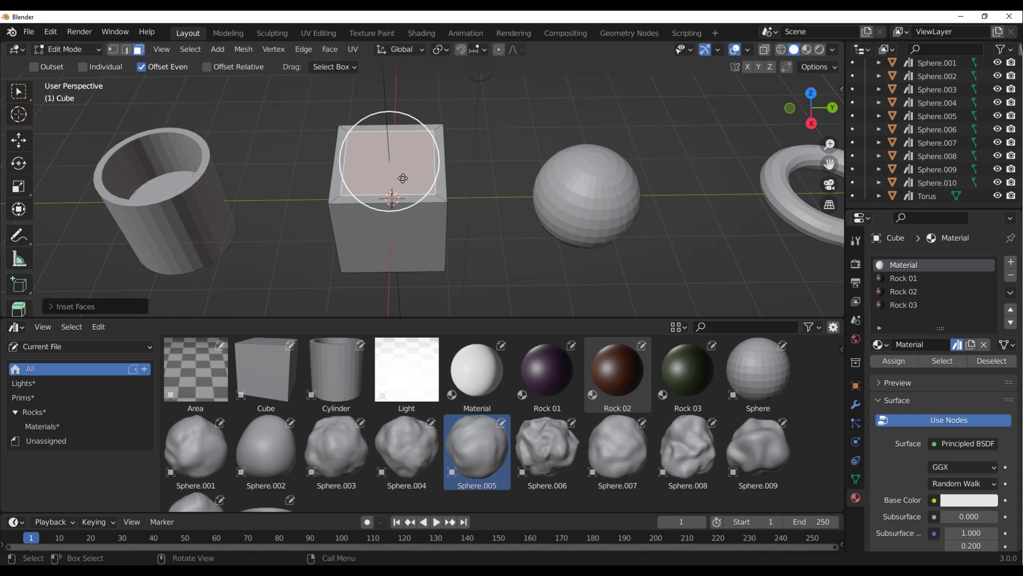
{"action": "key", "text": "shift+space"}
{"action": "key", "text": "e"}
{"action": "left_click_drag", "start_coordinate": [388, 126], "coordinate": [390, 171]}
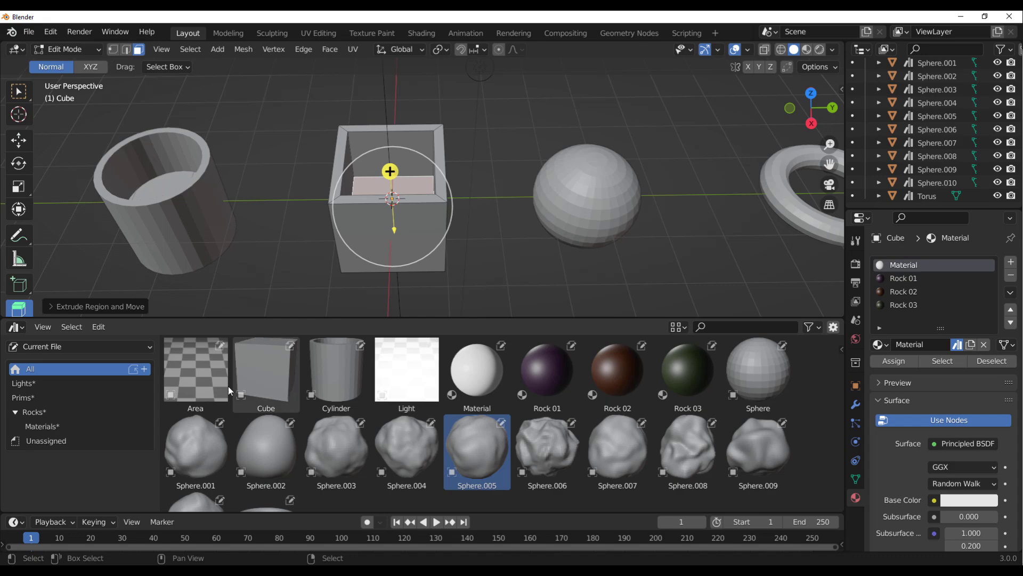
Select the Cube asset in the browser and return the hollowed cube to Object Mode.
{"action": "left_click", "coordinate": [272, 394]}
{"action": "middle_click_drag", "start_coordinate": [419, 224], "coordinate": [532, 205]}
{"action": "key", "text": "Tab"}
{"action": "scroll", "coordinate": [532, 206], "scroll_direction": "down", "scroll_amount": 3}
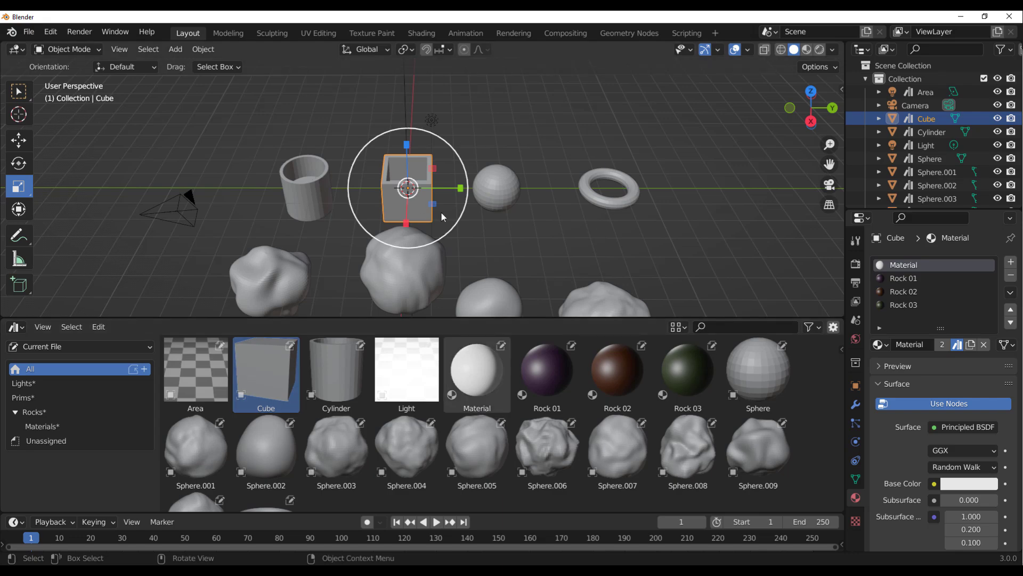
{"action": "scroll", "coordinate": [519, 232], "scroll_direction": "up", "scroll_amount": 1}
{"action": "mouse_move", "coordinate": [526, 228]}
{"action": "middle_mouse_down"}
{"action": "mouse_move", "coordinate": [480, 217]}
{"action": "mouse_move", "coordinate": [521, 229]}
{"action": "middle_mouse_up"}
{"action": "scroll", "coordinate": [360, 205], "scroll_direction": "up", "scroll_amount": 3}
{"action": "scroll", "coordinate": [359, 202], "scroll_direction": "down", "scroll_amount": 2}
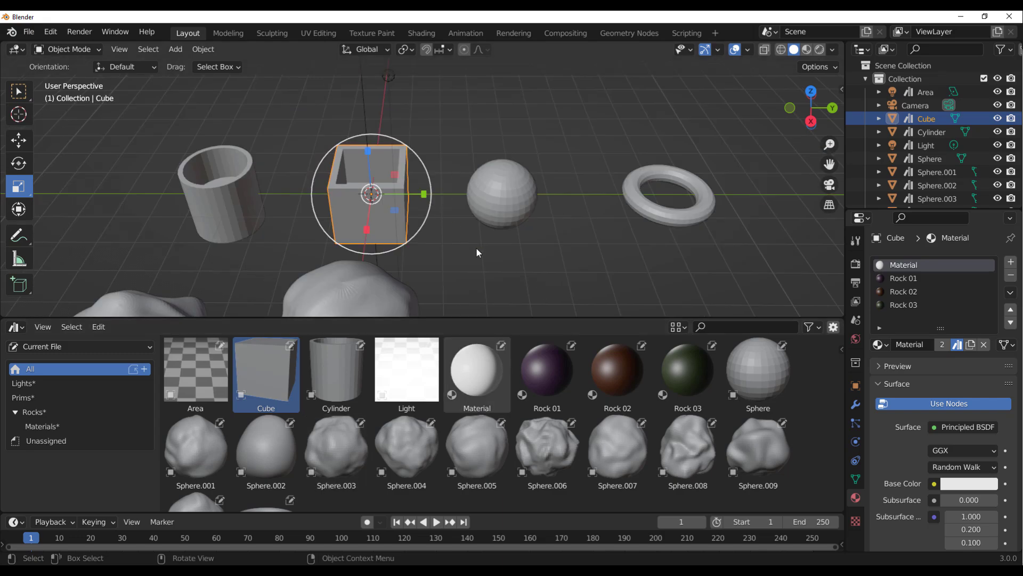
Place trial copies of the edited Cube asset in the scene and remove them again.
{"action": "left_click_drag", "start_coordinate": [266, 373], "coordinate": [565, 253]}
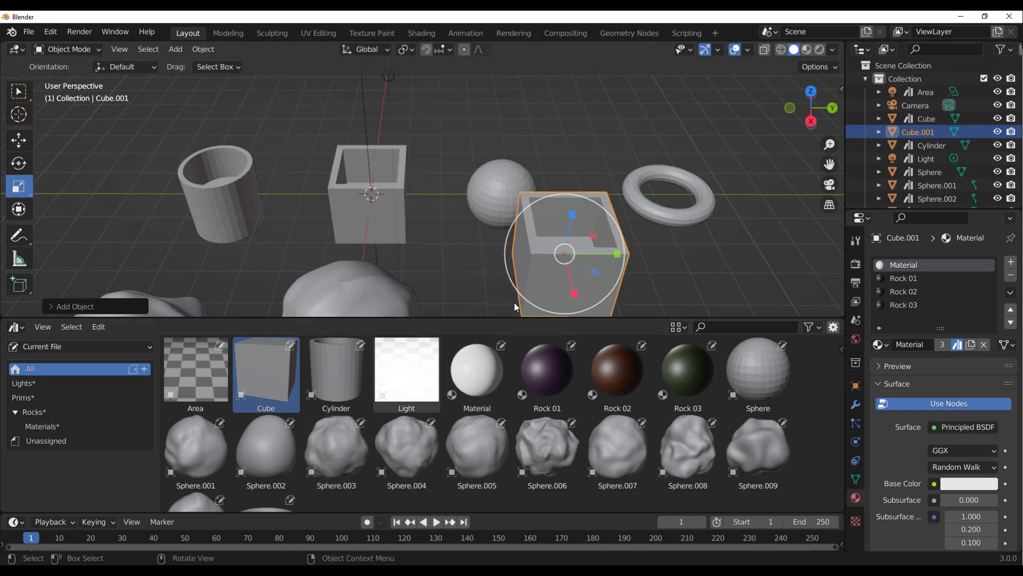
{"action": "key", "text": "ctrl+z"}
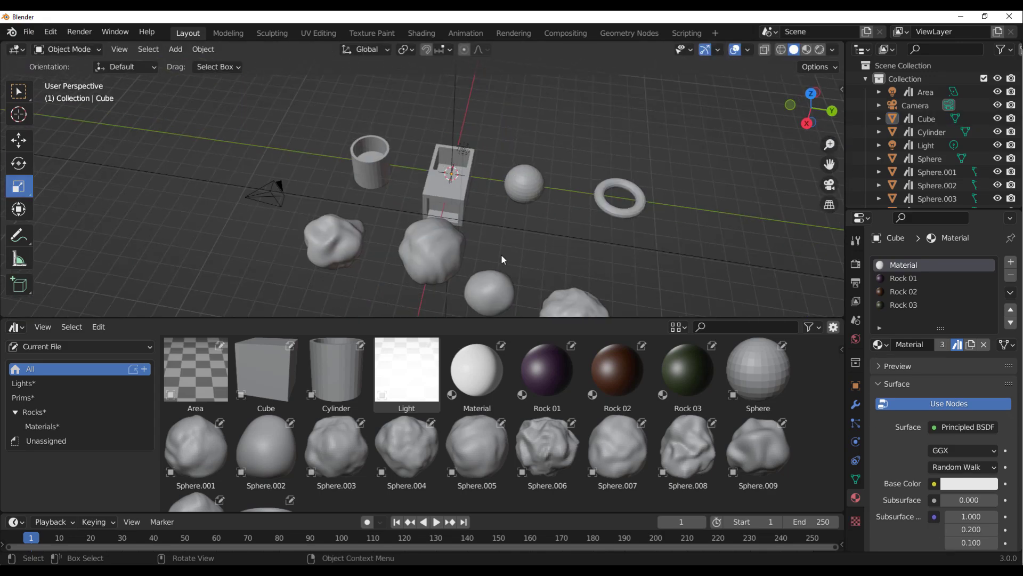
{"action": "left_click_drag", "start_coordinate": [248, 379], "coordinate": [661, 190]}
{"action": "middle_click_drag", "start_coordinate": [661, 190], "coordinate": [625, 180]}
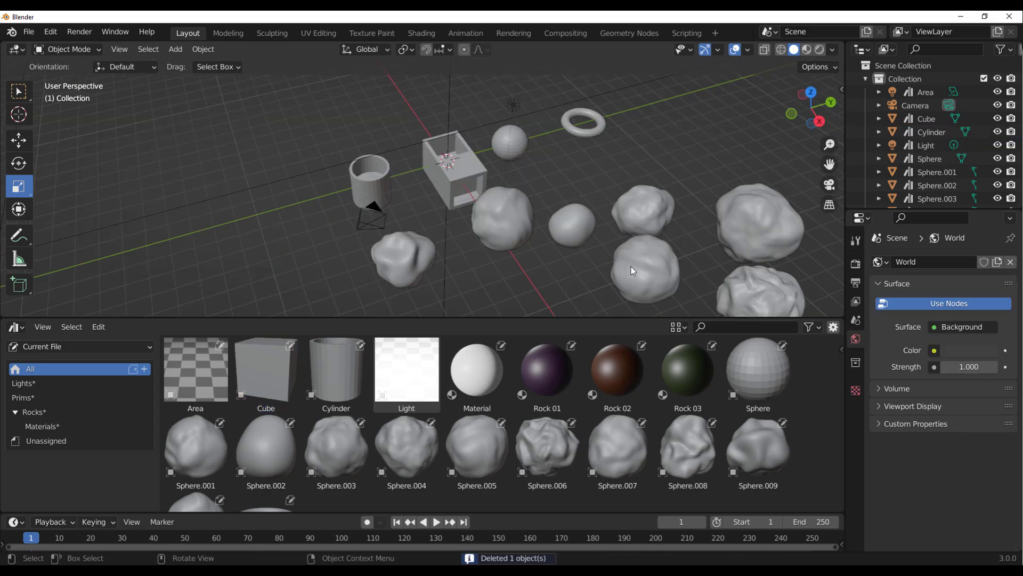
Reveal the asset details for the Cube asset and examine its preview and tags.
{"action": "left_click_drag", "start_coordinate": [842, 347], "coordinate": [690, 373]}
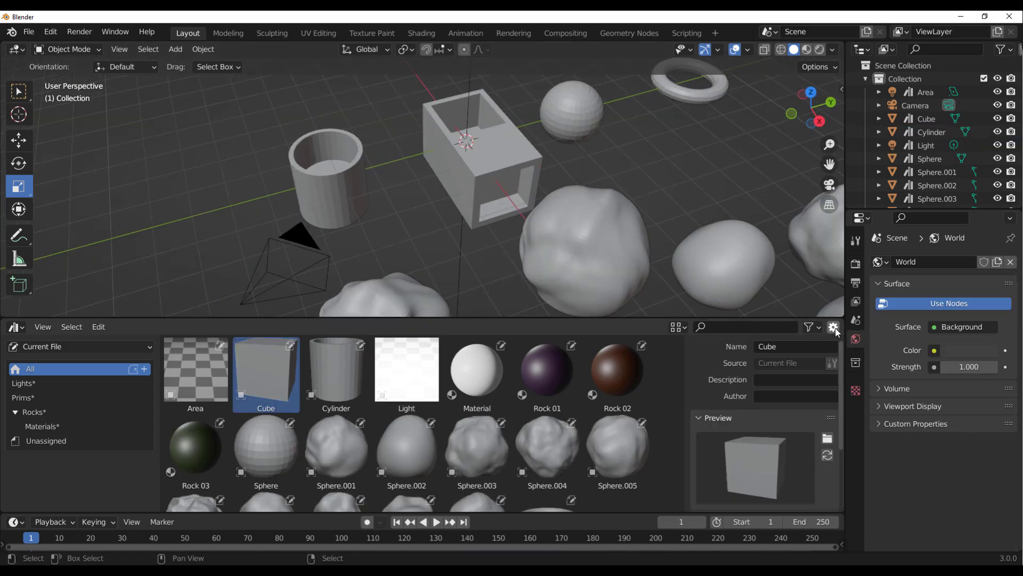
{"action": "scroll", "coordinate": [778, 401], "scroll_direction": "down", "scroll_amount": 3}
{"action": "scroll", "coordinate": [780, 403], "scroll_direction": "up", "scroll_amount": 2}
{"action": "scroll", "coordinate": [780, 403], "scroll_direction": "down", "scroll_amount": 2}
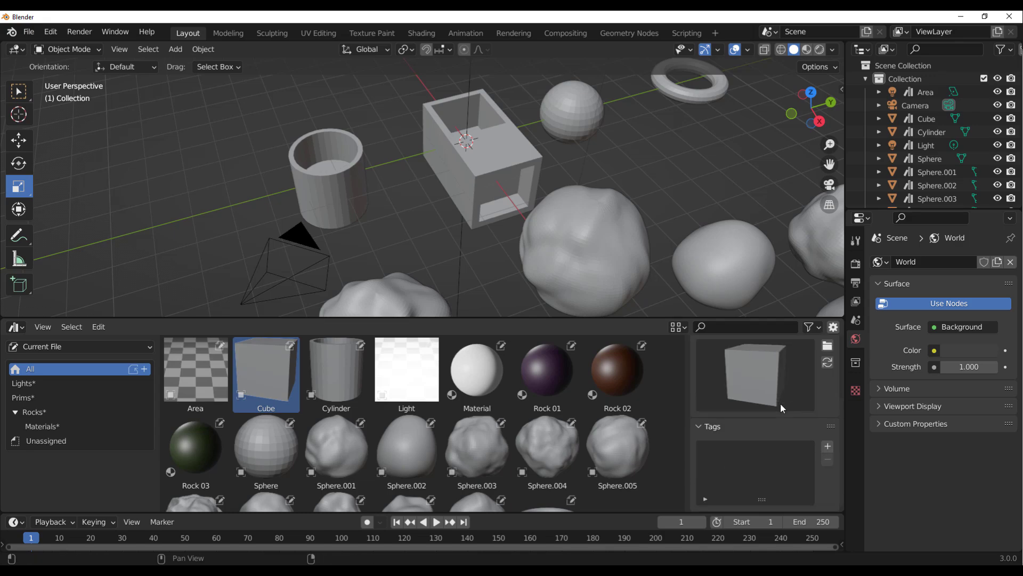
Add the tags Cube, Box and Square to the Cube asset.
{"action": "left_click", "coordinate": [828, 446]}
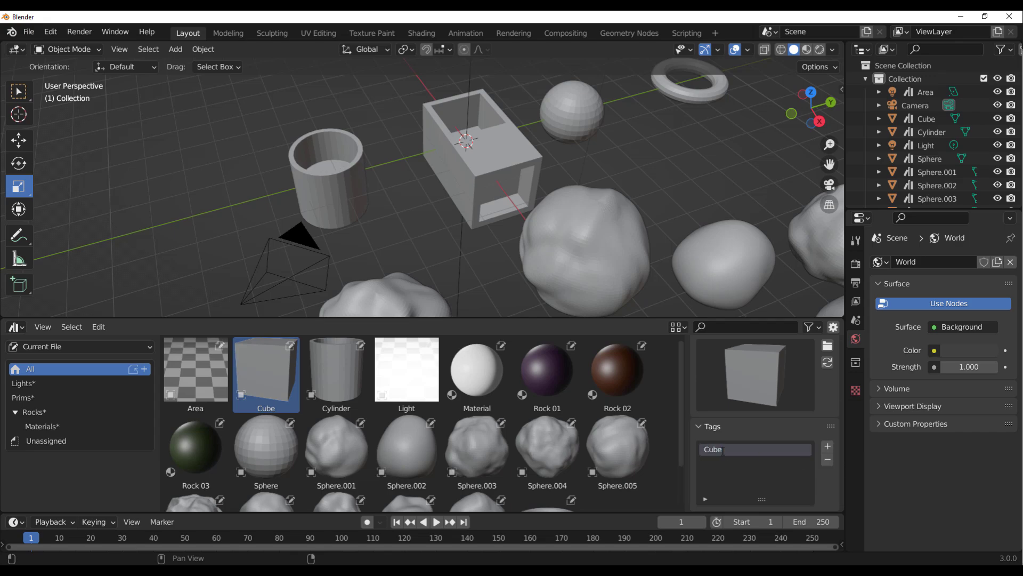
{"action": "double_click", "coordinate": [718, 465]}
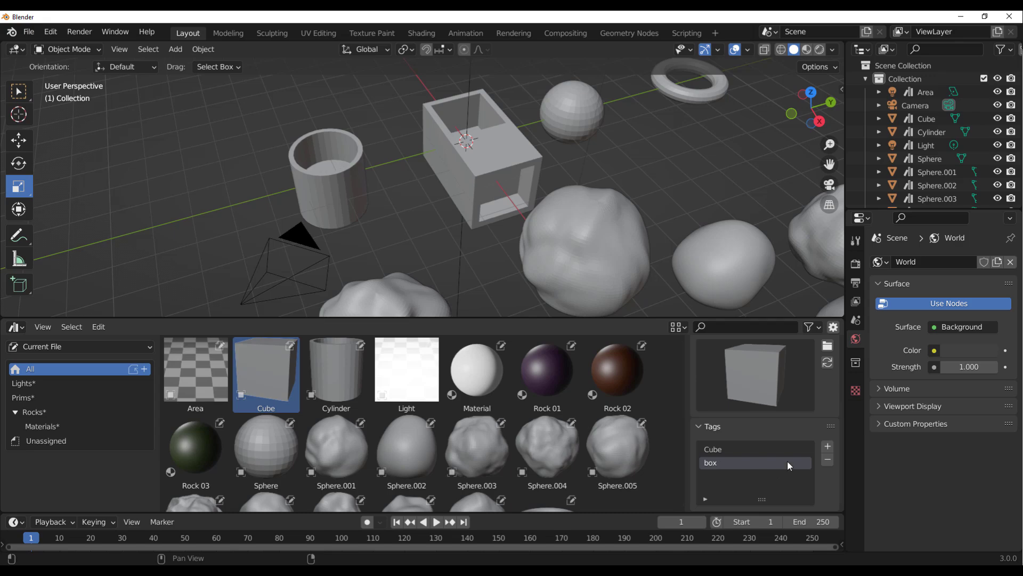
{"action": "left_click", "coordinate": [714, 475]}
{"action": "double_click", "coordinate": [713, 475]}
{"action": "type", "text": "Square"}
{"action": "key", "text": "Return"}
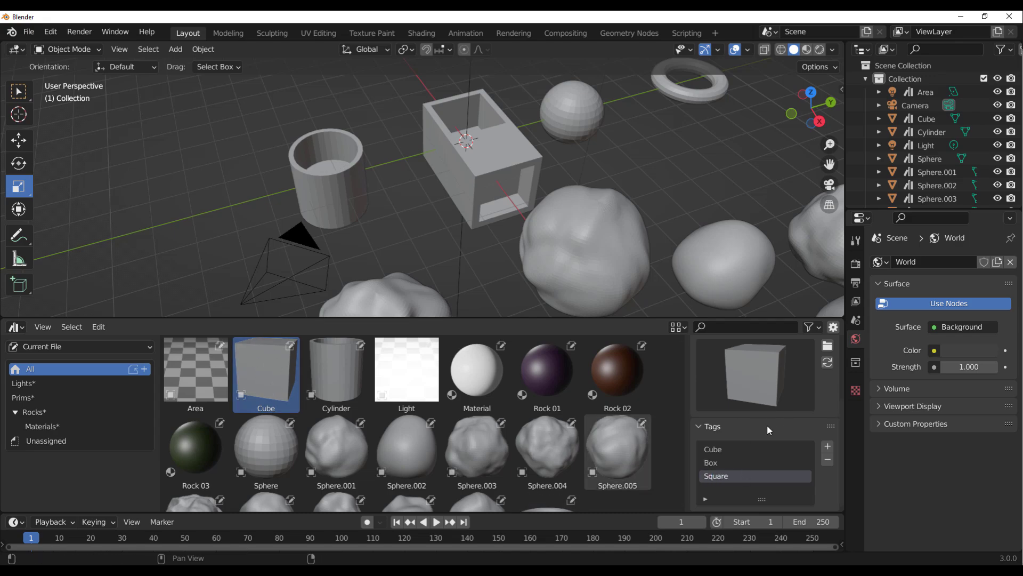
Regenerate the Cube asset's preview from the hollowed mesh and check the option for loading a custom preview image.
{"action": "scroll", "coordinate": [773, 420], "scroll_direction": "up", "scroll_amount": 4}
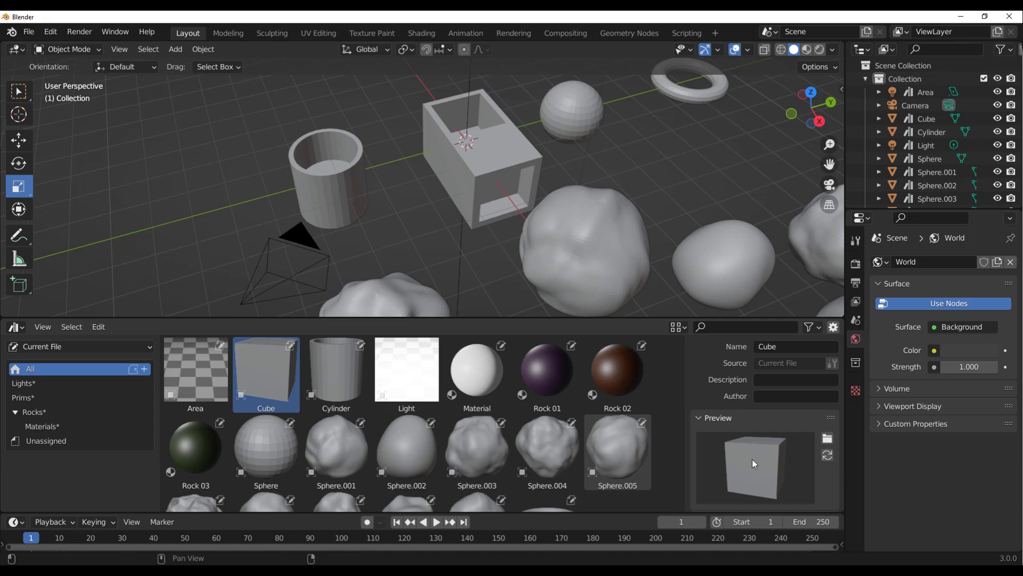
{"action": "middle_click_drag", "start_coordinate": [479, 170], "coordinate": [503, 144]}
{"action": "scroll", "coordinate": [478, 185], "scroll_direction": "up", "scroll_amount": 4}
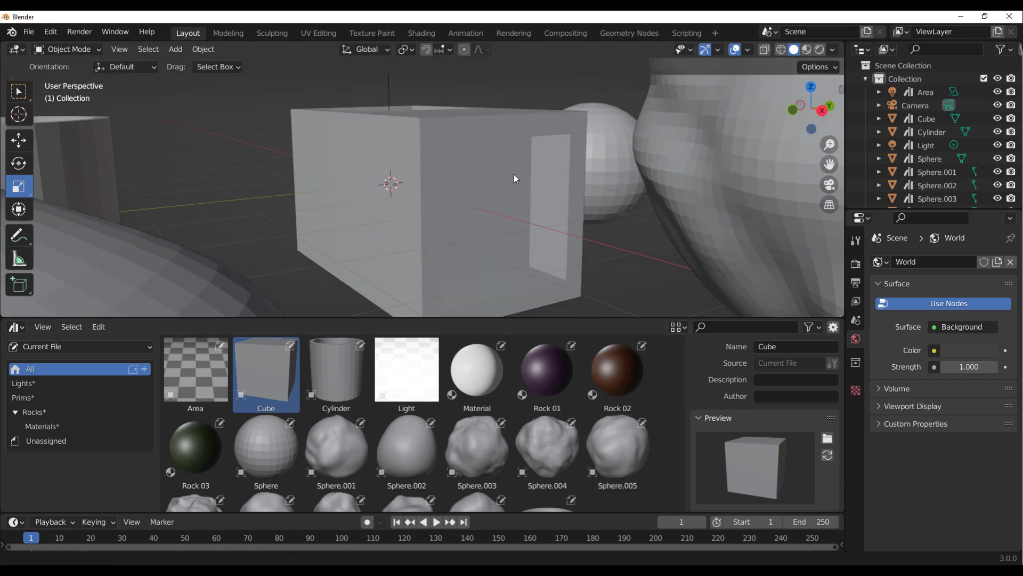
{"action": "left_click", "coordinate": [827, 455]}
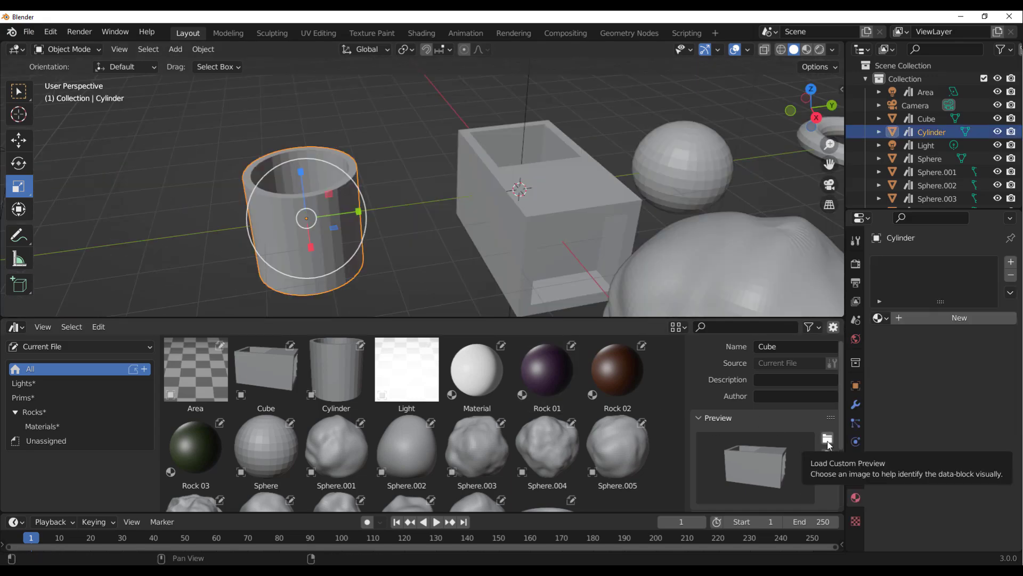
{"action": "left_click", "coordinate": [828, 440]}
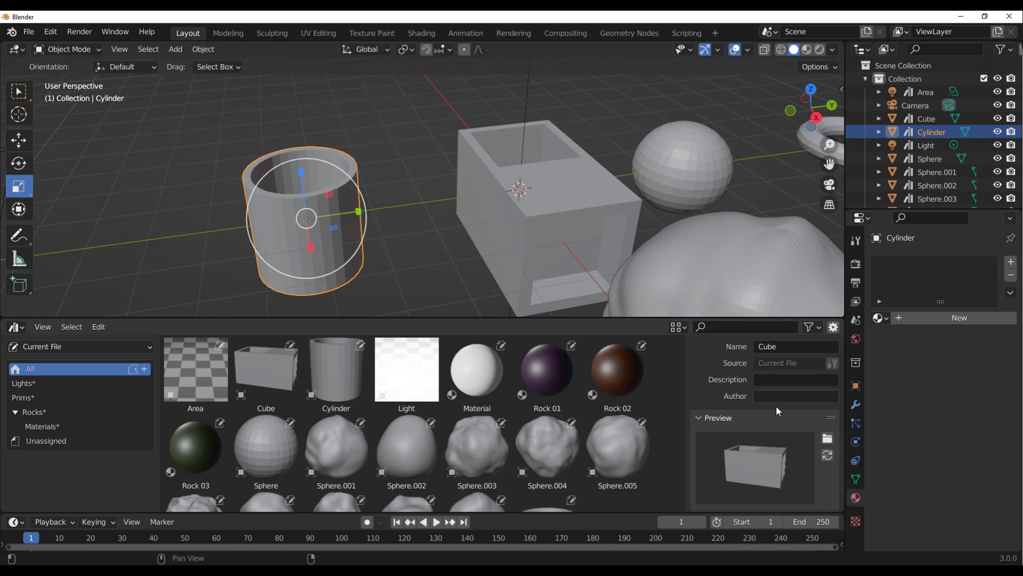
Save the file as Test_.blend in a new folder named Test under F:\Blender.
{"action": "scroll", "coordinate": [649, 206], "scroll_direction": "down", "scroll_amount": 5}
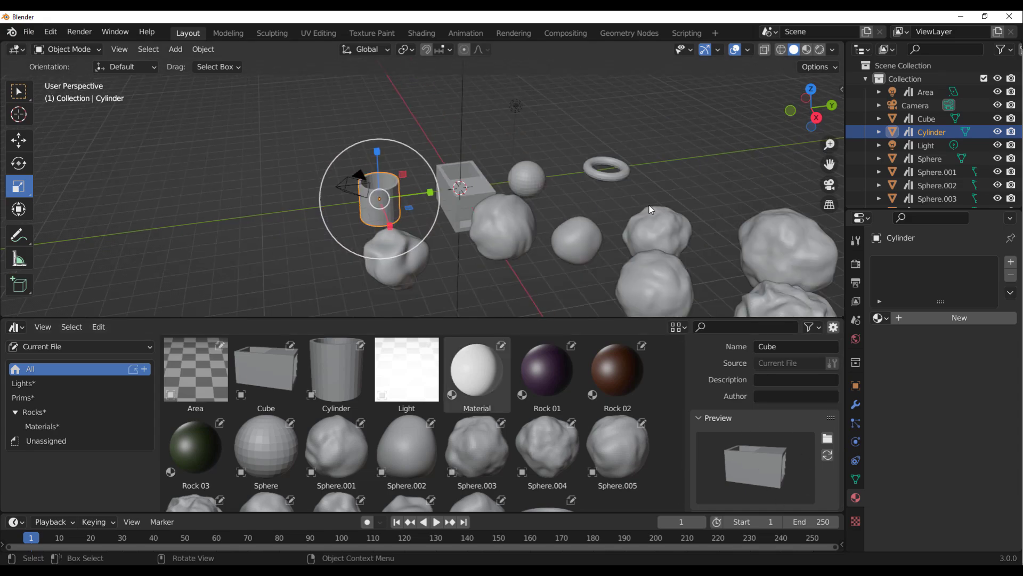
{"action": "middle_click_drag", "start_coordinate": [577, 241], "coordinate": [152, 104]}
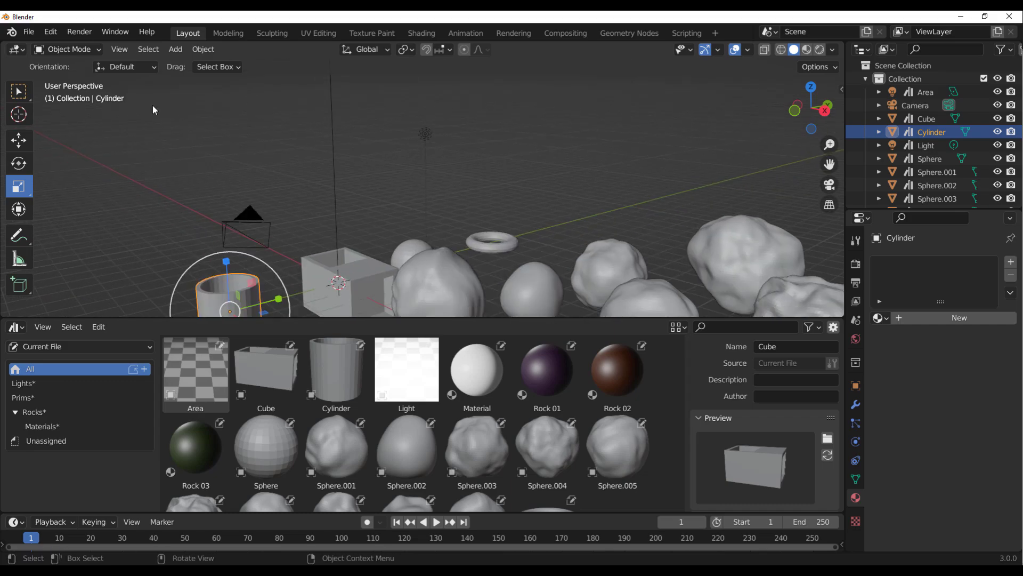
{"action": "left_click", "coordinate": [28, 32]}
{"action": "left_click", "coordinate": [62, 121]}
{"action": "left_click", "coordinate": [293, 89]}
{"action": "type", "text": "Test"}
{"action": "key", "text": "Return"}
{"action": "double_click", "coordinate": [248, 122]}
{"action": "left_click", "coordinate": [273, 501]}
{"action": "type", "text": "Test_"}
{"action": "key", "text": "Return"}
{"action": "left_click", "coordinate": [714, 501]}
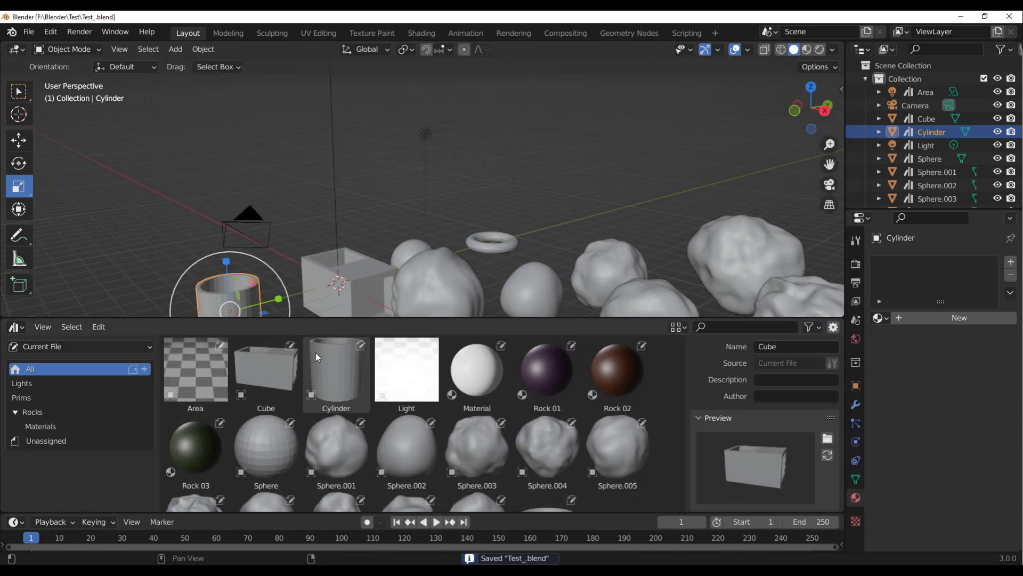
Start a new file from the General template.
{"action": "left_click", "coordinate": [31, 34]}
{"action": "mouse_move", "coordinate": [42, 50]}
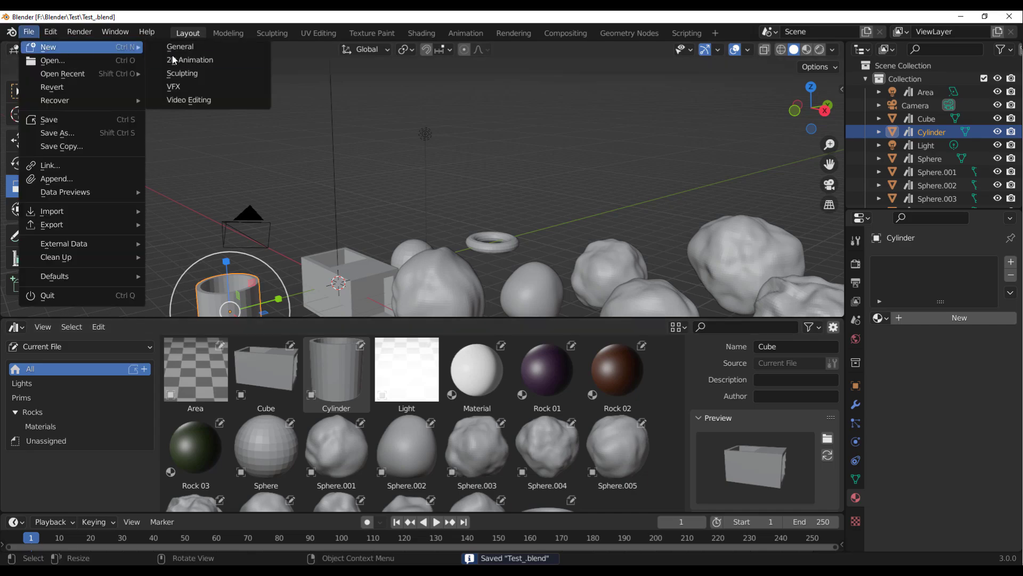
{"action": "left_click", "coordinate": [205, 48]}
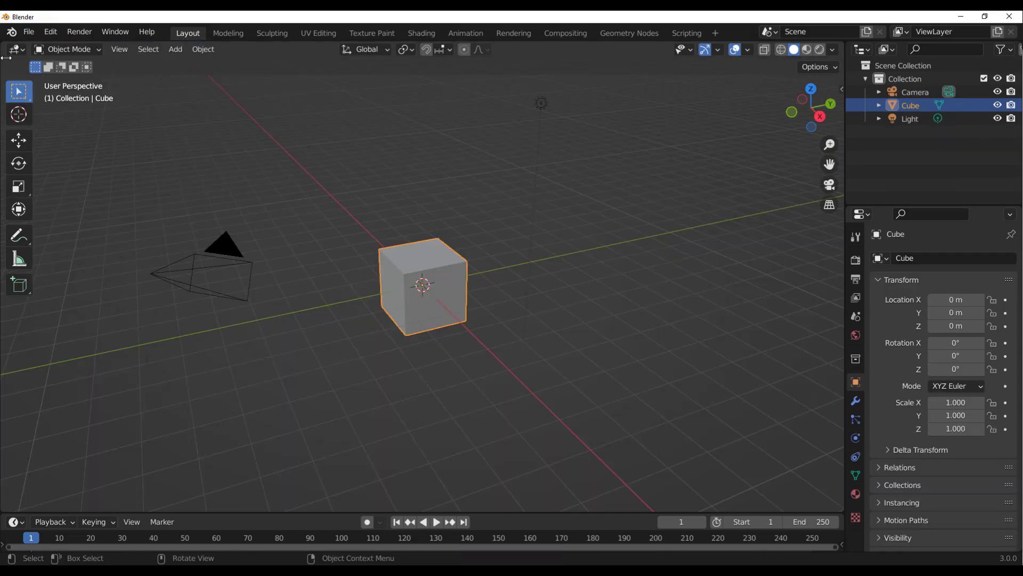
Add the folder F:\Blender\Test\ as an asset library in the preferences.
{"action": "left_click", "coordinate": [55, 31]}
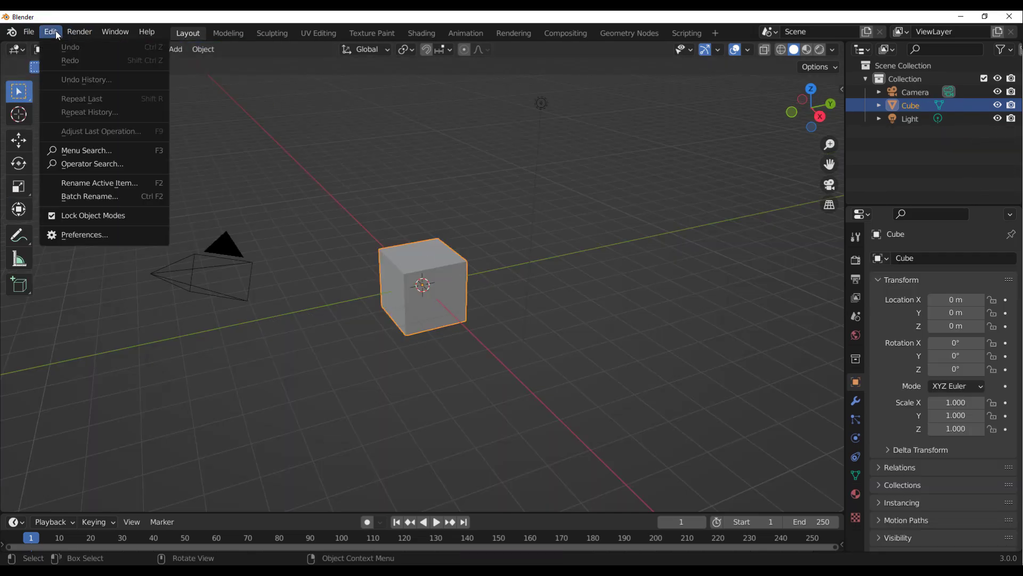
{"action": "left_click", "coordinate": [123, 232]}
{"action": "left_click", "coordinate": [419, 377]}
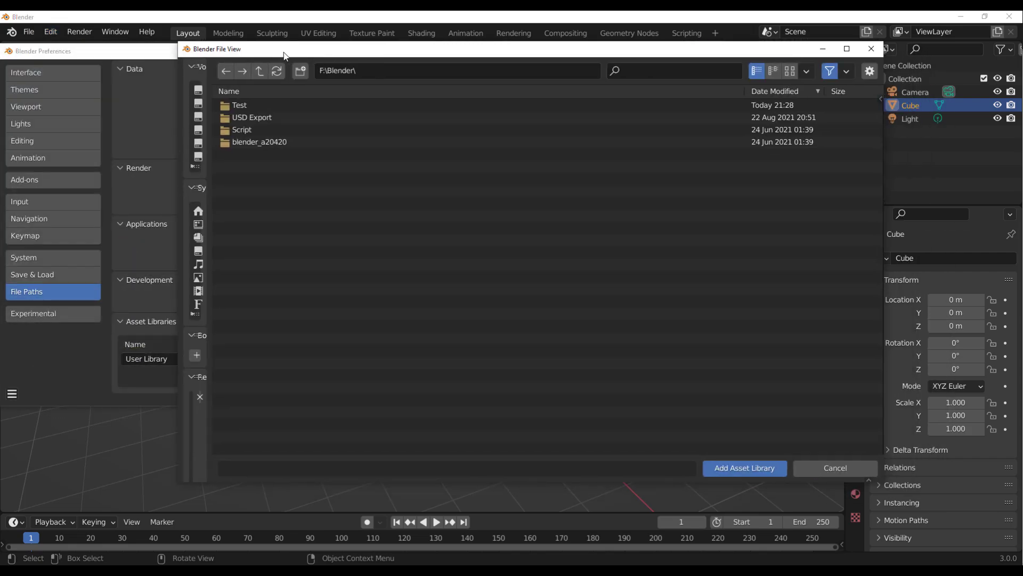
{"action": "left_click", "coordinate": [223, 100]}
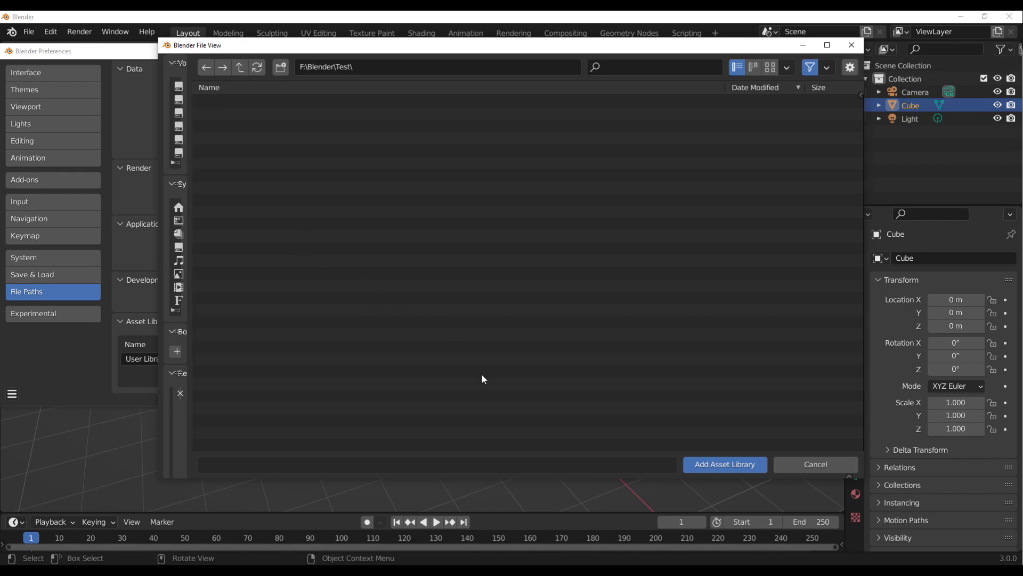
{"action": "left_click", "coordinate": [722, 467]}
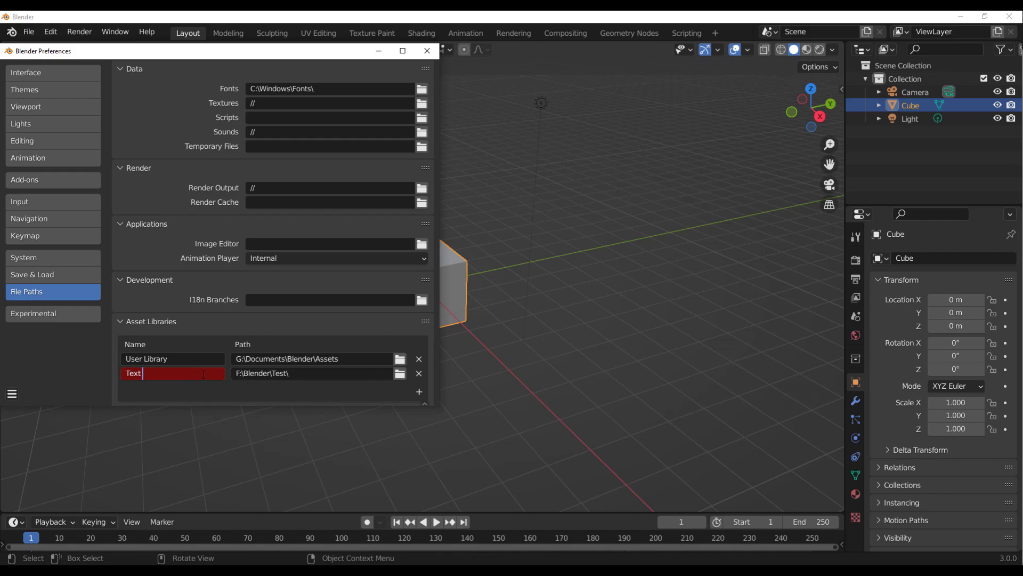
Name the new asset library Text Prims, then save the preferences and leave them.
{"action": "key", "text": "Return"}
{"action": "left_click", "coordinate": [11, 394]}
{"action": "left_click", "coordinate": [34, 362]}
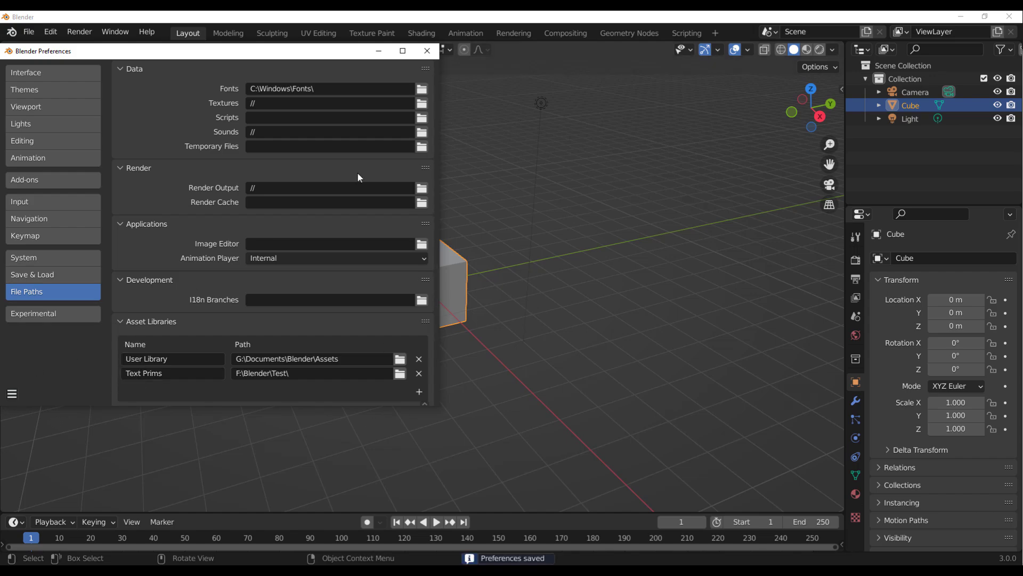
{"action": "left_click", "coordinate": [379, 51]}
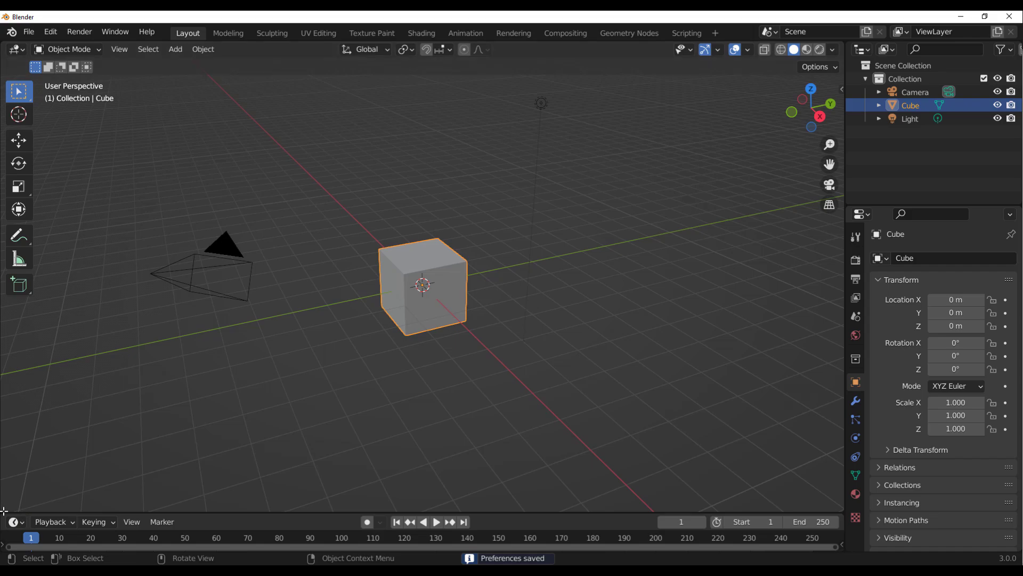
Split the 3D viewport horizontally at roughly mid-height and turn the lower area into an Asset Browser.
{"action": "left_click_drag", "start_coordinate": [16, 458], "coordinate": [20, 333]}
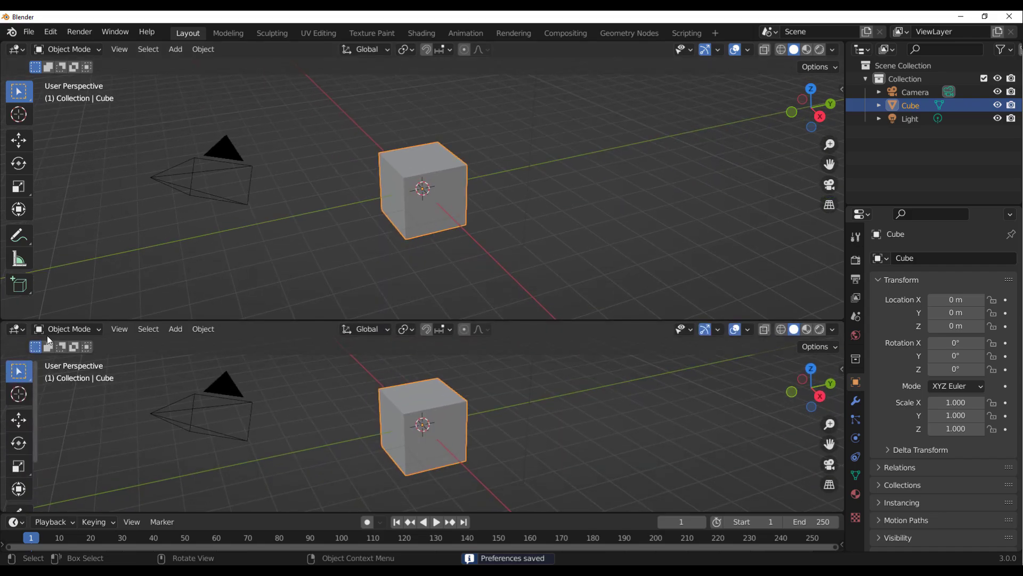
{"action": "left_click", "coordinate": [19, 332]}
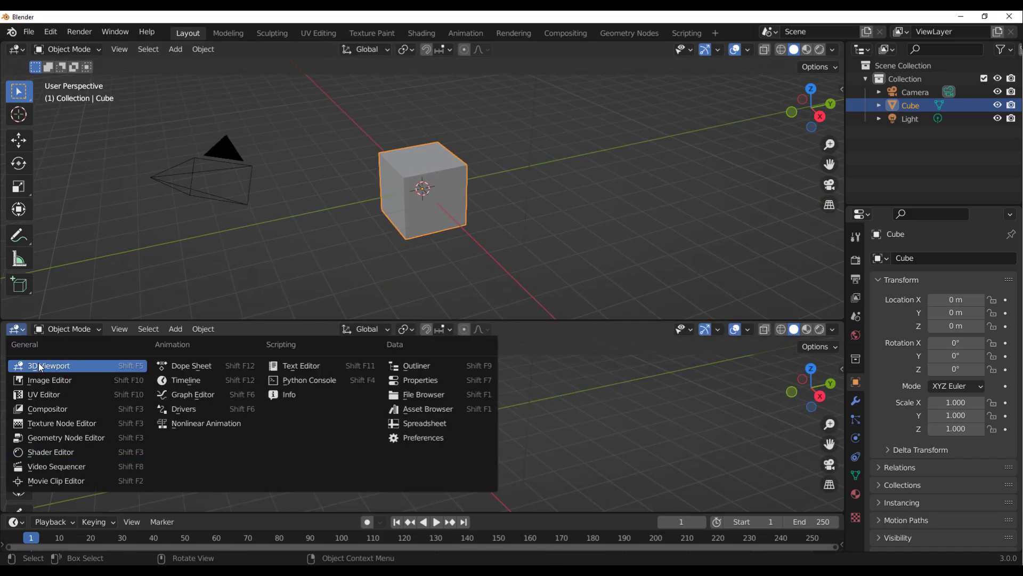
{"action": "left_click", "coordinate": [424, 411]}
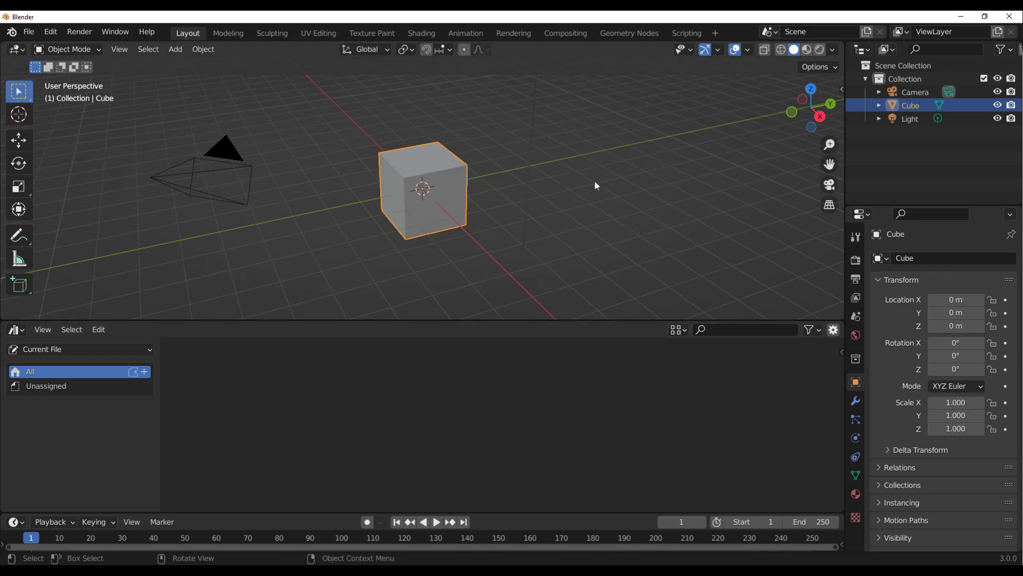
Correct the Text Prims asset library's name to Test Prims in the preferences and close them.
{"action": "left_click", "coordinate": [63, 348]}
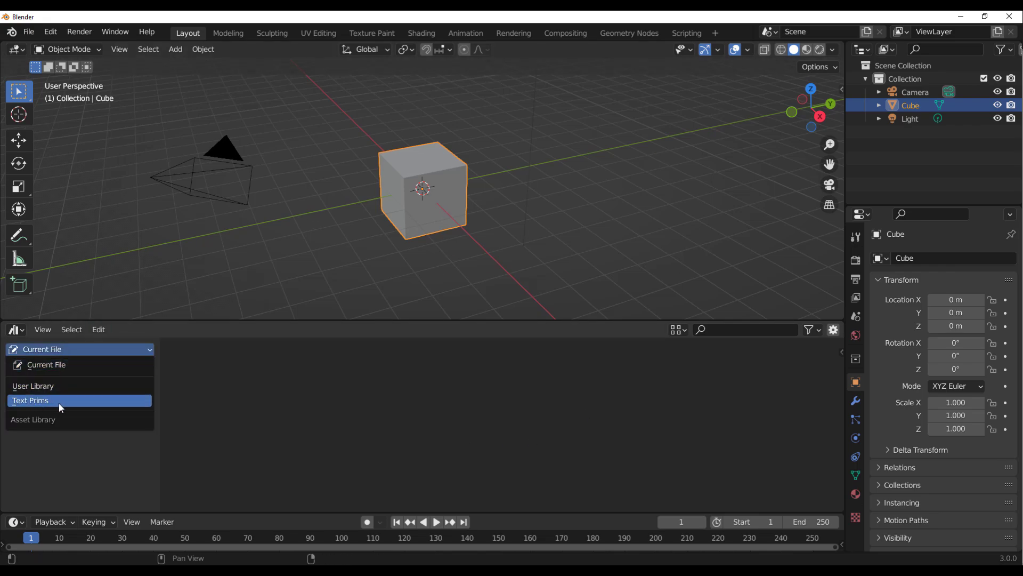
{"action": "left_click", "coordinate": [228, 181]}
{"action": "left_click", "coordinate": [51, 31]}
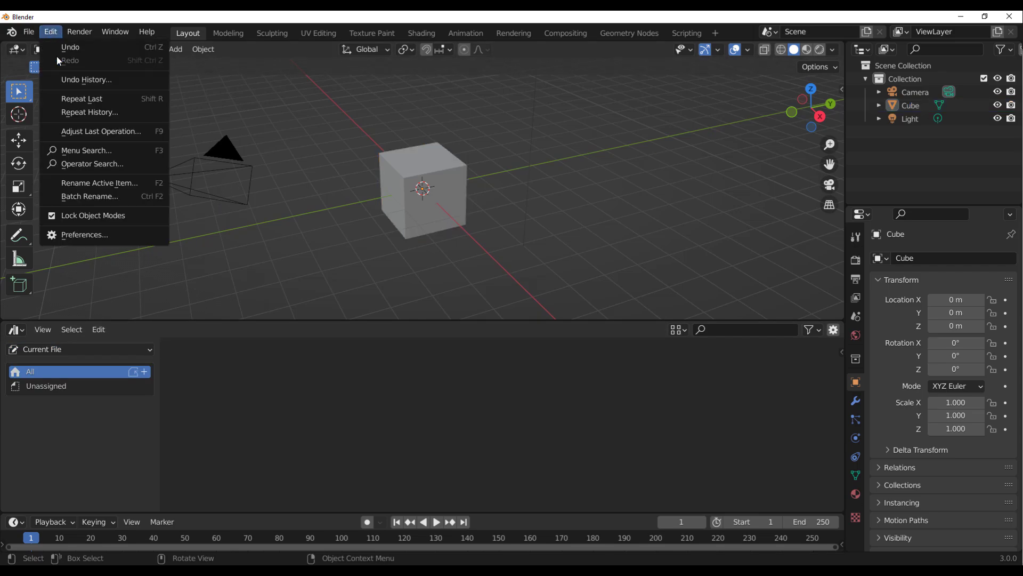
{"action": "left_click", "coordinate": [88, 234]}
{"action": "left_click", "coordinate": [145, 375]}
{"action": "left_click", "coordinate": [133, 373]}
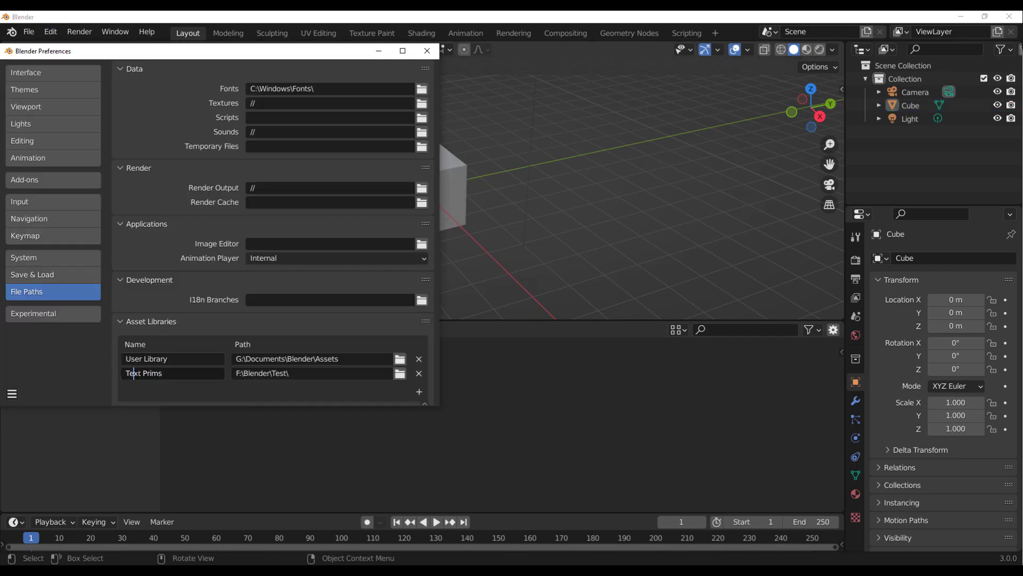
{"action": "type", "text": "s"}
{"action": "key", "text": "Return"}
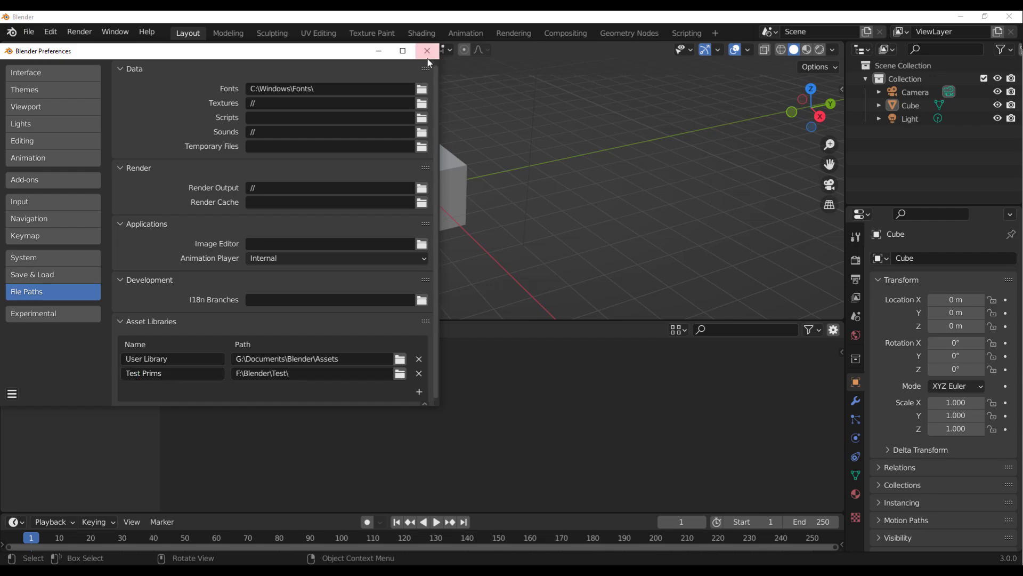
{"action": "left_click", "coordinate": [427, 51]}
Show the Test Prims library in the Asset Browser.
{"action": "left_click", "coordinate": [67, 350]}
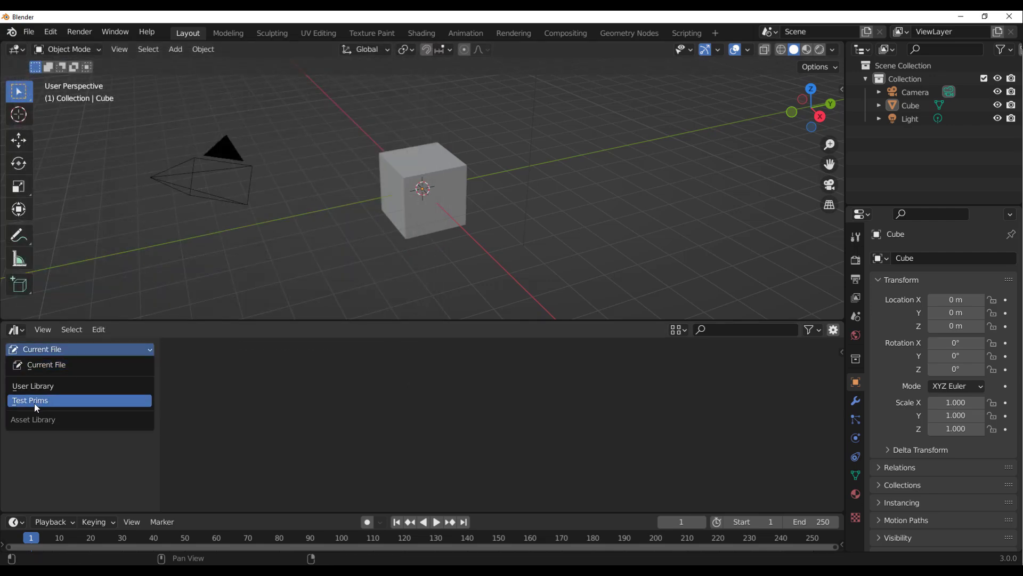
{"action": "left_click", "coordinate": [29, 402]}
{"action": "scroll", "coordinate": [382, 265], "scroll_direction": "down", "scroll_amount": 3}
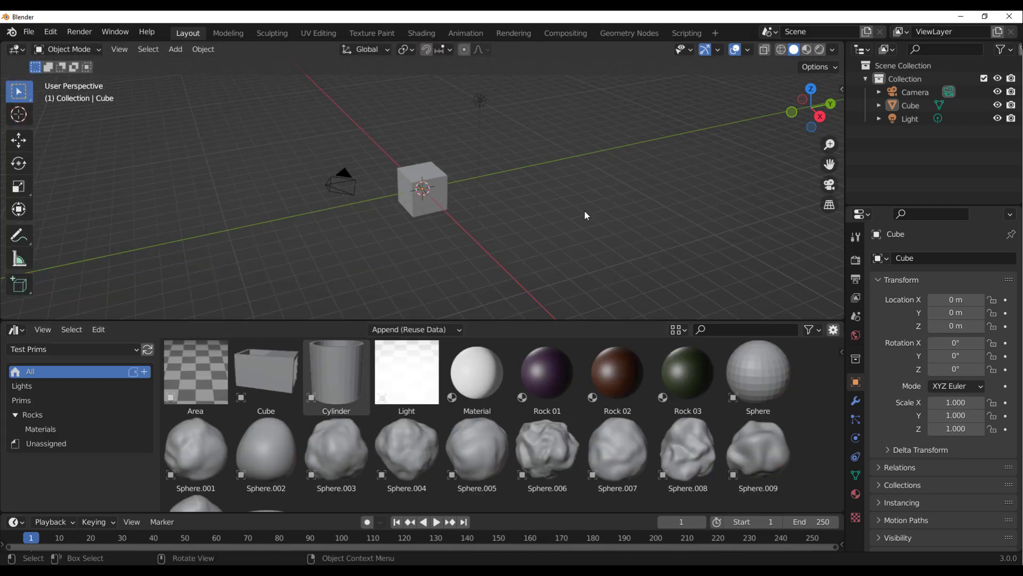
Place the rock assets Sphere.006, Sphere.007, Sphere.008, Sphere.009, Sphere.003 and Sphere.002 around the default cube.
{"action": "left_click_drag", "start_coordinate": [547, 465], "coordinate": [489, 160]}
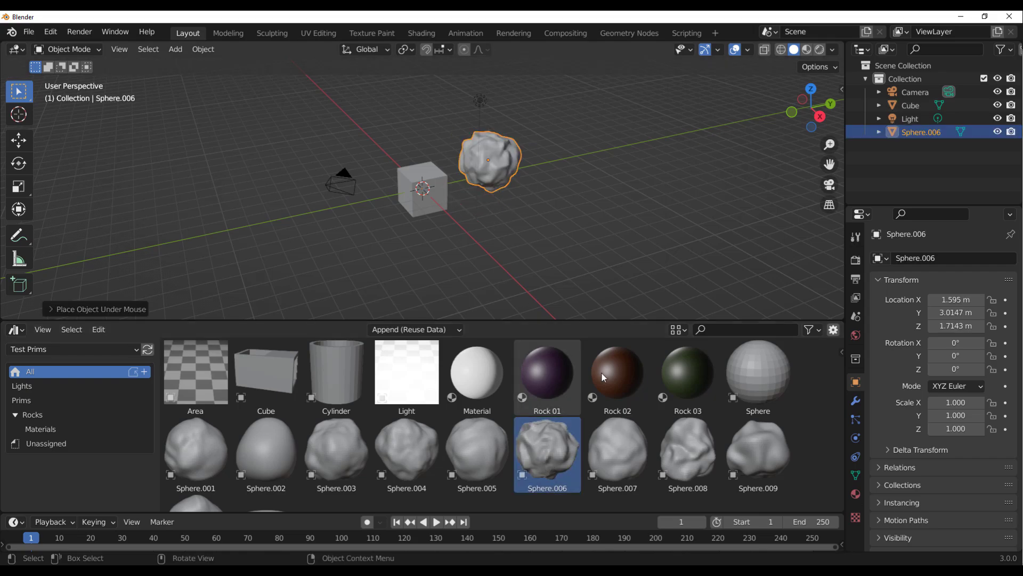
{"action": "left_click_drag", "start_coordinate": [621, 467], "coordinate": [336, 242]}
{"action": "left_click_drag", "start_coordinate": [693, 458], "coordinate": [560, 183]}
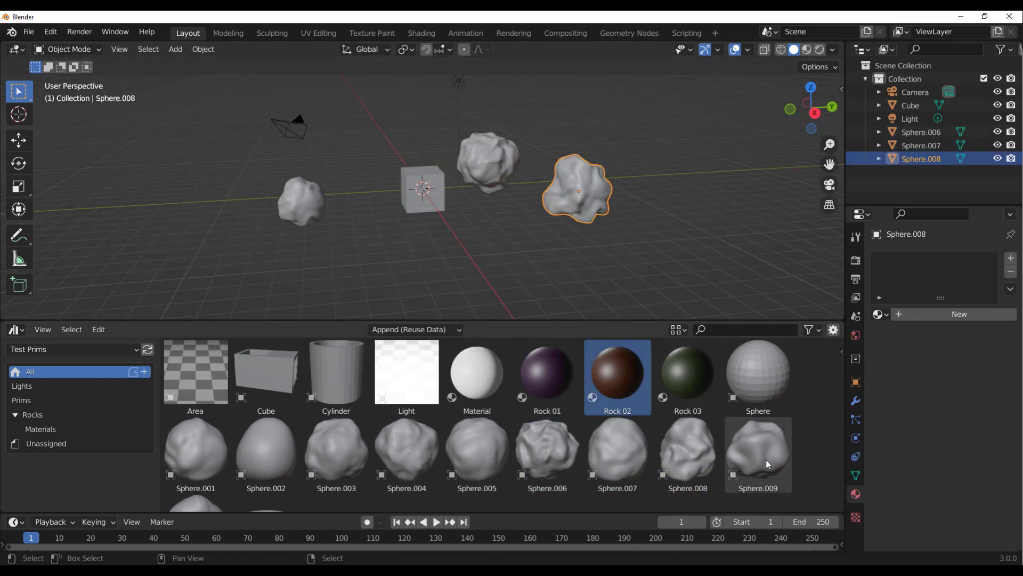
{"action": "left_click_drag", "start_coordinate": [759, 453], "coordinate": [482, 274]}
{"action": "left_click_drag", "start_coordinate": [336, 453], "coordinate": [305, 234]}
{"action": "left_click_drag", "start_coordinate": [266, 453], "coordinate": [635, 222]}
Place the Light and Area assets from the Lights catalog near the rocks and switch the viewport to Material Preview shading.
{"action": "middle_click_drag", "start_coordinate": [535, 259], "coordinate": [510, 314]}
{"action": "scroll", "coordinate": [510, 196], "scroll_direction": "down", "scroll_amount": 4}
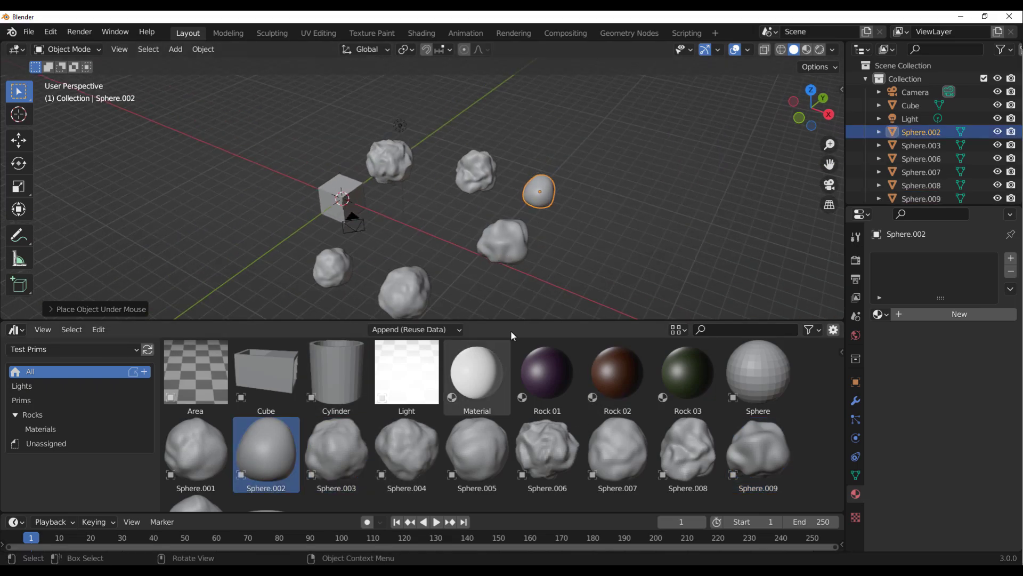
{"action": "left_click_drag", "start_coordinate": [514, 321], "coordinate": [514, 353]}
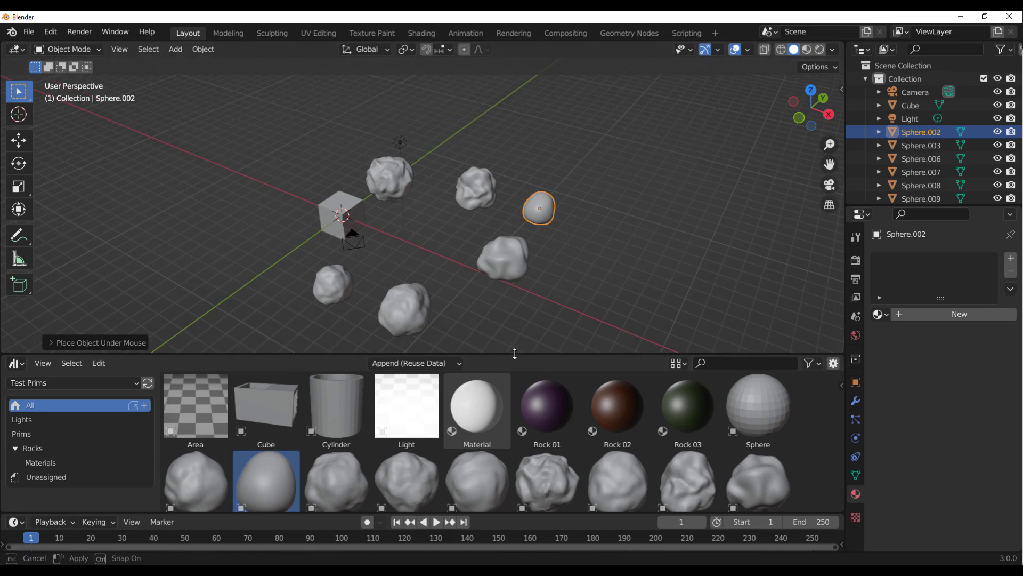
{"action": "left_click", "coordinate": [68, 433]}
{"action": "left_click", "coordinate": [62, 421]}
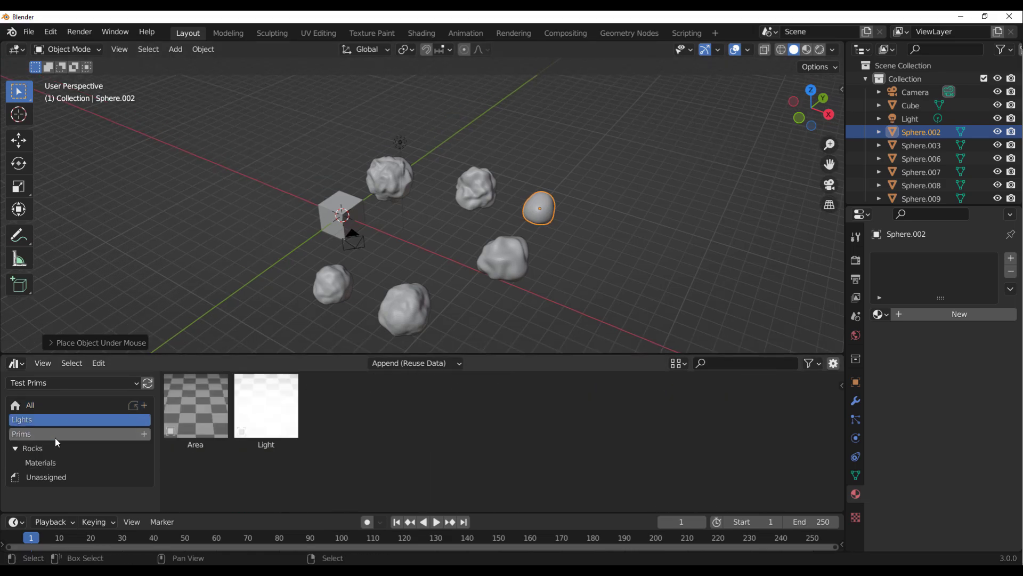
{"action": "left_click_drag", "start_coordinate": [276, 422], "coordinate": [568, 267]}
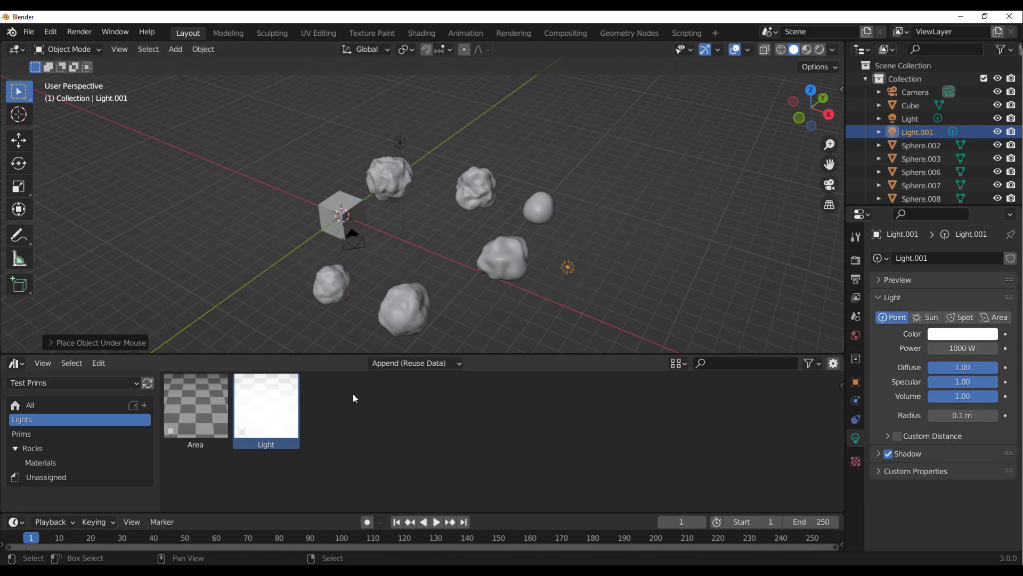
{"action": "left_click_drag", "start_coordinate": [196, 407], "coordinate": [277, 171]}
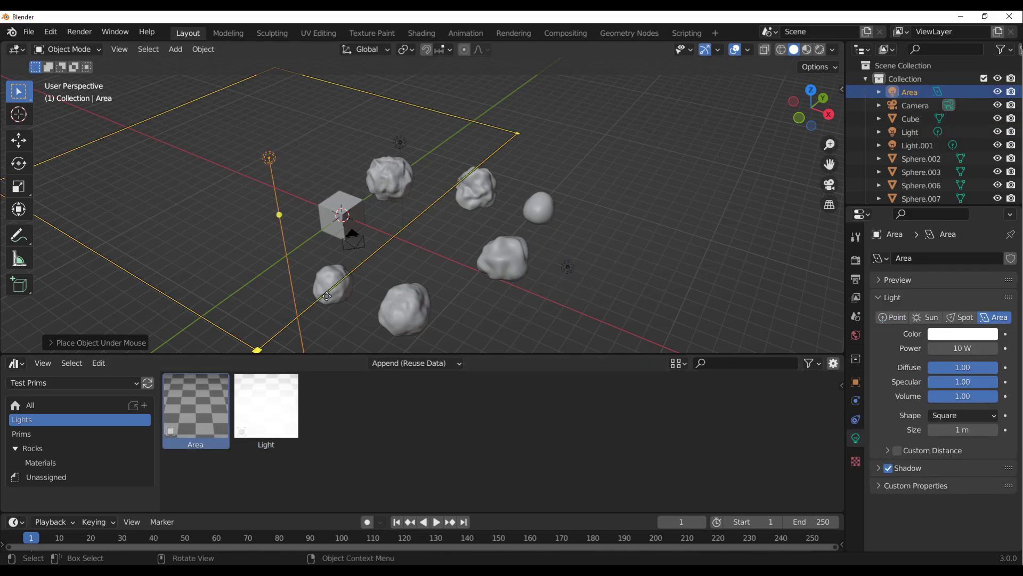
{"action": "left_click", "coordinate": [806, 49]}
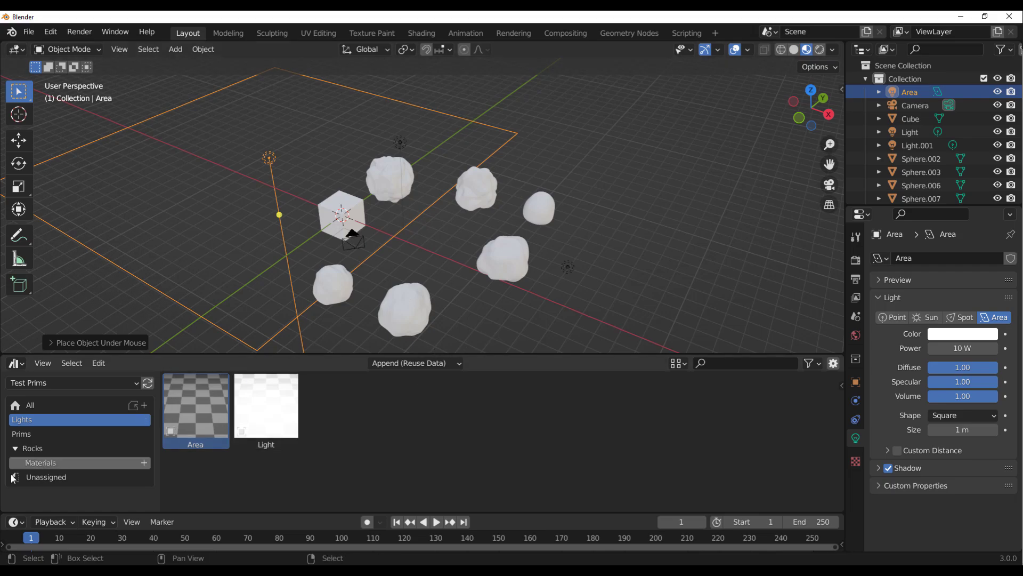
Apply the Rock 01, Rock 02 and Rock 03 materials from the Materials catalog to the six rocks, using each on two rocks.
{"action": "left_click", "coordinate": [45, 461]}
{"action": "left_click_drag", "start_coordinate": [335, 420], "coordinate": [411, 318]}
{"action": "left_click_drag", "start_coordinate": [411, 414], "coordinate": [511, 244]}
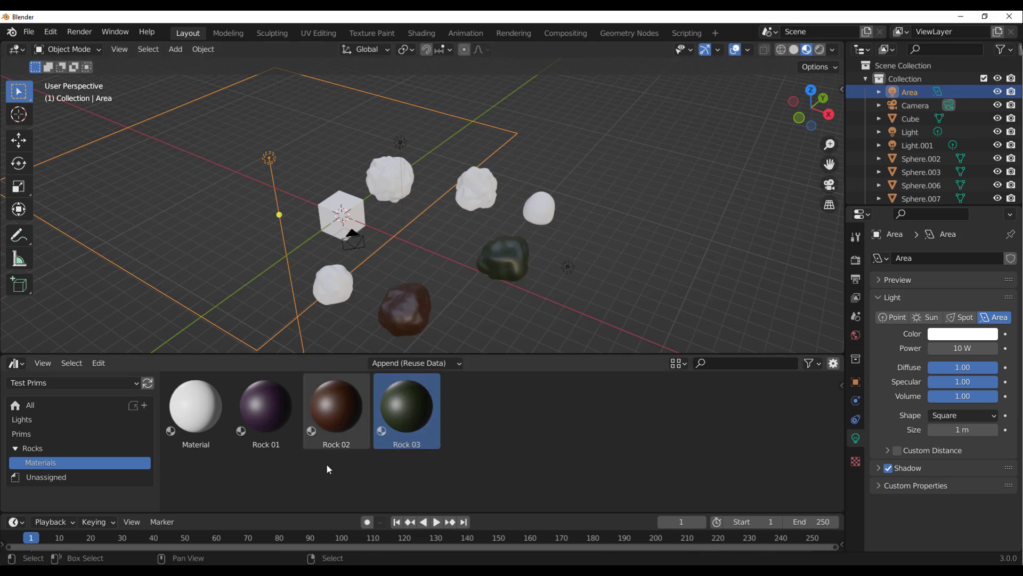
{"action": "left_click_drag", "start_coordinate": [276, 414], "coordinate": [335, 280]}
{"action": "left_click_drag", "start_coordinate": [268, 408], "coordinate": [387, 183]}
{"action": "left_click_drag", "start_coordinate": [402, 402], "coordinate": [485, 173]}
{"action": "left_click_drag", "start_coordinate": [336, 408], "coordinate": [533, 205]}
Delete the selected area light from the scene.
{"action": "middle_click_drag", "start_coordinate": [581, 238], "coordinate": [320, 193]}
{"action": "key", "text": "Delete"}
{"action": "scroll", "coordinate": [320, 193], "scroll_direction": "up", "scroll_amount": 3}
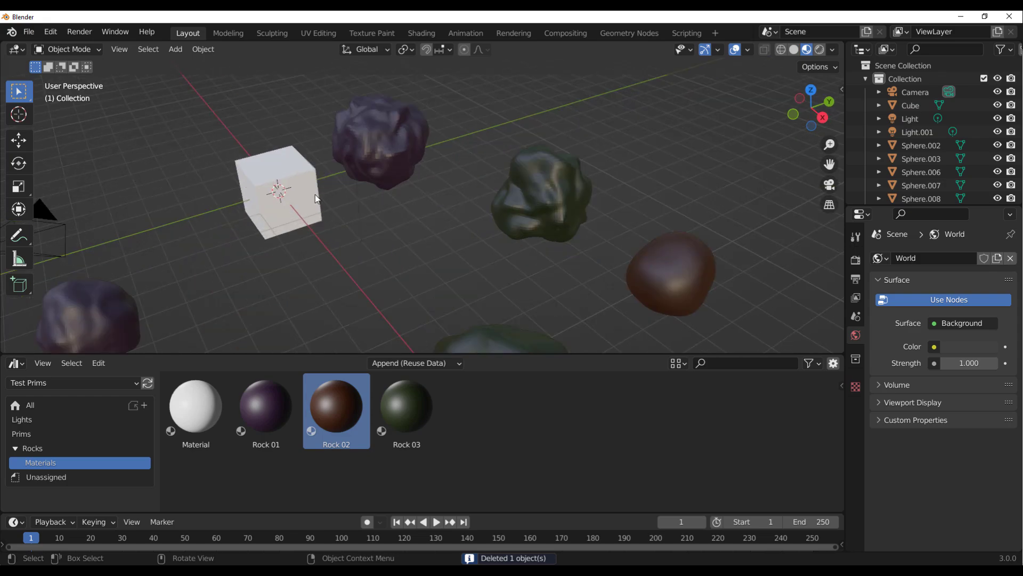
Scale the default cube along its Y and X axes into a wide slab extending beneath the rocks.
{"action": "left_click", "coordinate": [319, 195]}
{"action": "scroll", "coordinate": [373, 224], "scroll_direction": "down", "scroll_amount": 4}
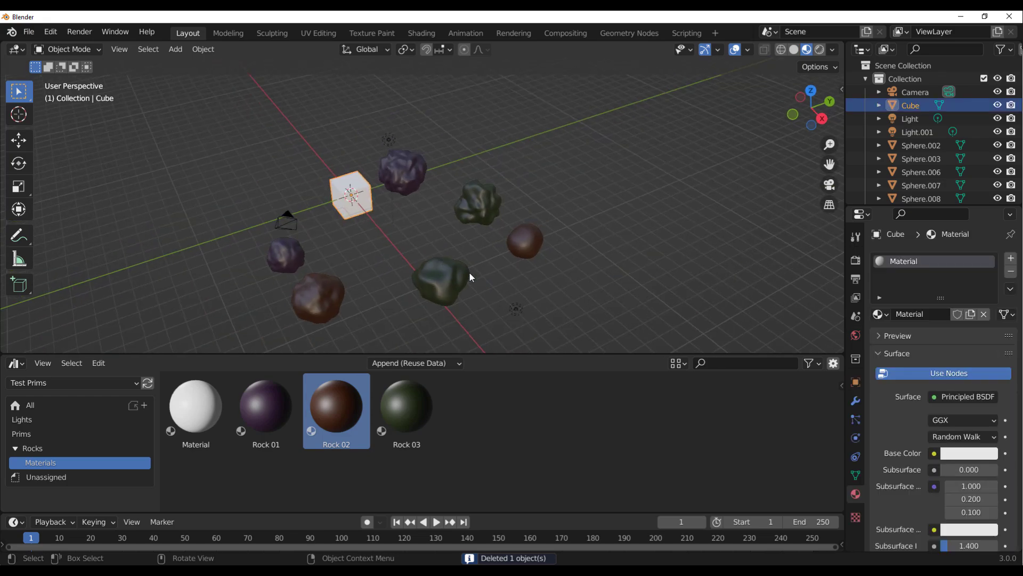
{"action": "left_click", "coordinate": [19, 186]}
{"action": "left_click_drag", "start_coordinate": [393, 183], "coordinate": [605, 171]}
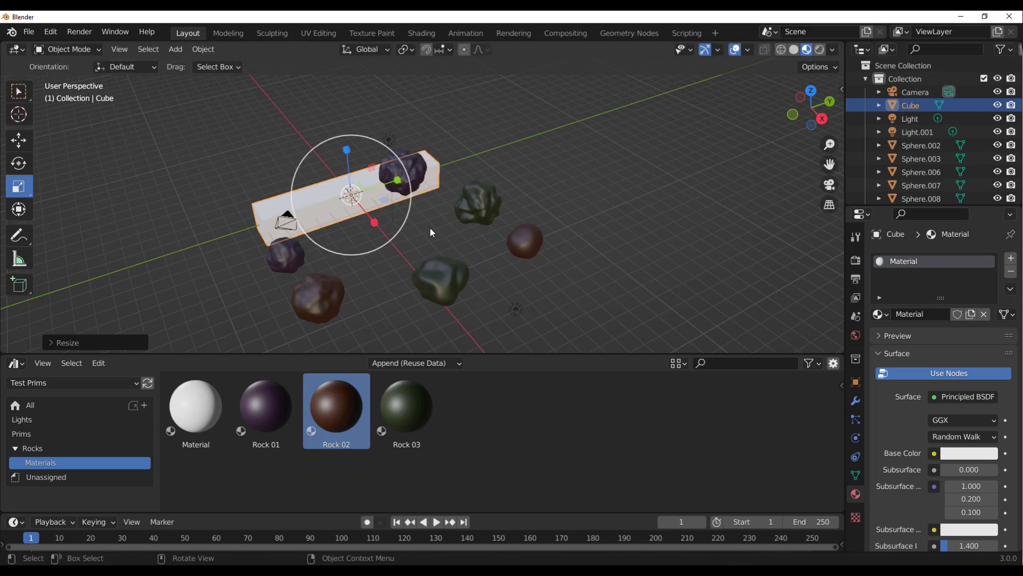
{"action": "left_click_drag", "start_coordinate": [373, 223], "coordinate": [453, 191]}
{"action": "mouse_move", "coordinate": [406, 181]}
{"action": "middle_mouse_down"}
{"action": "mouse_move", "coordinate": [442, 175]}
{"action": "mouse_move", "coordinate": [421, 187]}
{"action": "middle_mouse_up"}
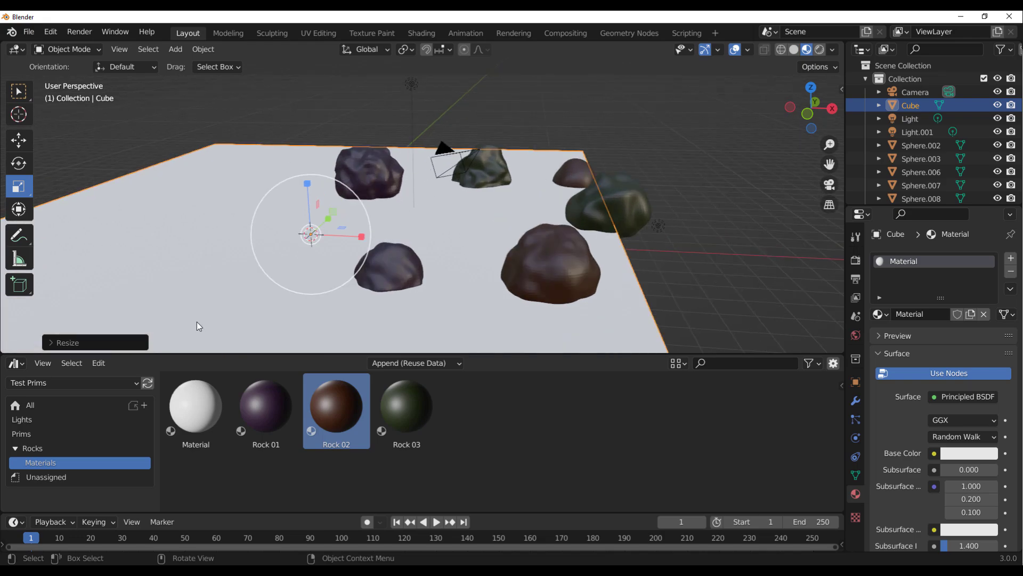
Place the Sphere.008 asset from the Rocks catalog on an empty area of the slab's surface.
{"action": "left_click", "coordinate": [49, 449]}
{"action": "left_click_drag", "start_coordinate": [336, 477], "coordinate": [173, 265]}
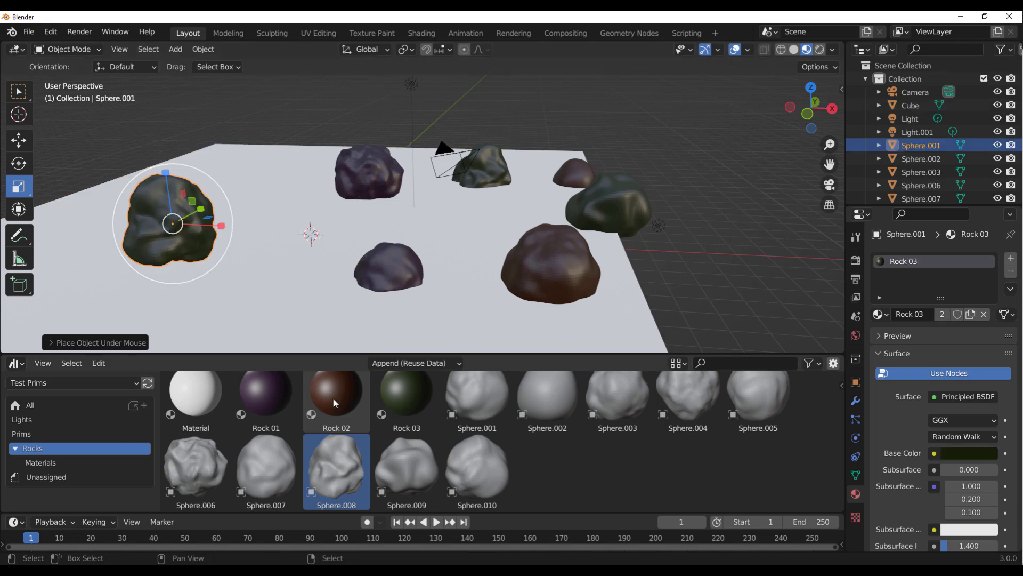
{"action": "middle_click_drag", "start_coordinate": [388, 258], "coordinate": [453, 285]}
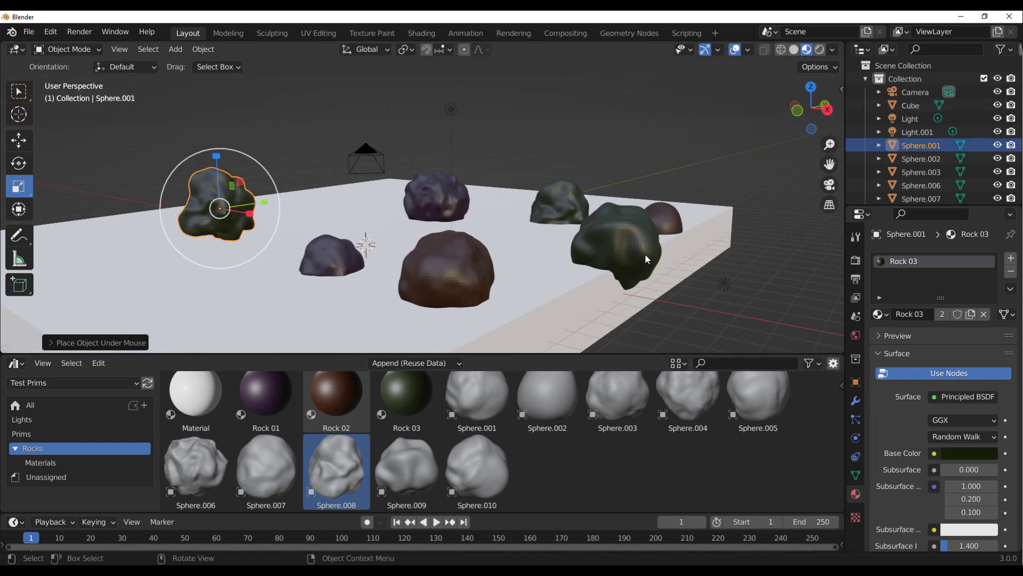
Delete the six older rocks embedded in the slab, keeping only the newly placed rock.
{"action": "left_click", "coordinate": [631, 256]}
{"action": "key", "text": "Delete"}
{"action": "left_click", "coordinate": [469, 269]}
{"action": "key", "text": "Delete"}
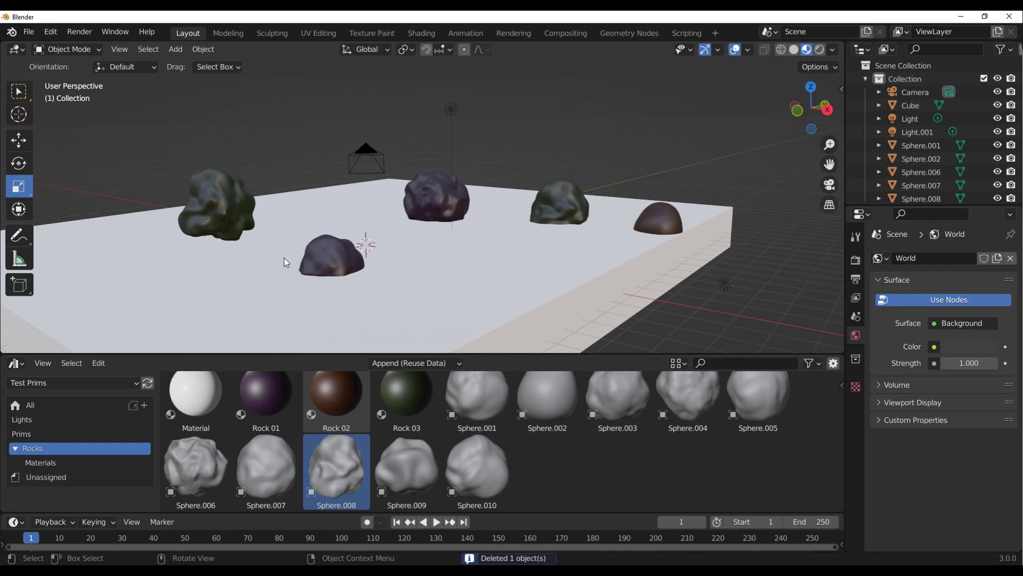
{"action": "left_click", "coordinate": [317, 254]}
{"action": "left_click", "coordinate": [451, 206]}
{"action": "key", "text": "Delete"}
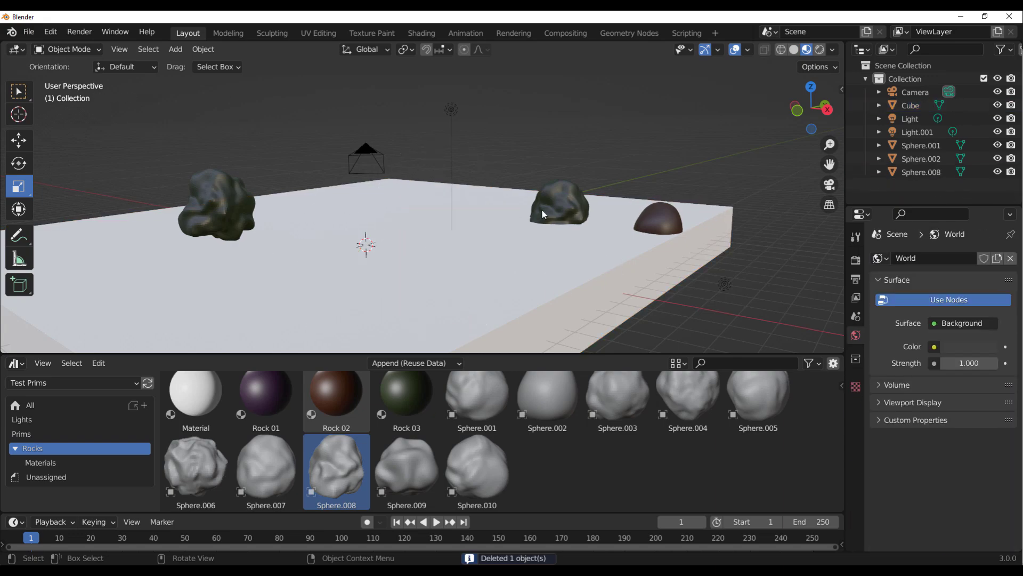
{"action": "left_click", "coordinate": [542, 209]}
{"action": "key", "text": "Delete"}
{"action": "left_click", "coordinate": [654, 217]}
{"action": "key", "text": "Delete"}
Place more rock assets across the slab, including Sphere.010, Sphere.004, Sphere.009, Sphere.002, Sphere.007 and Sphere.001.
{"action": "left_click_drag", "start_coordinate": [491, 495], "coordinate": [475, 235]}
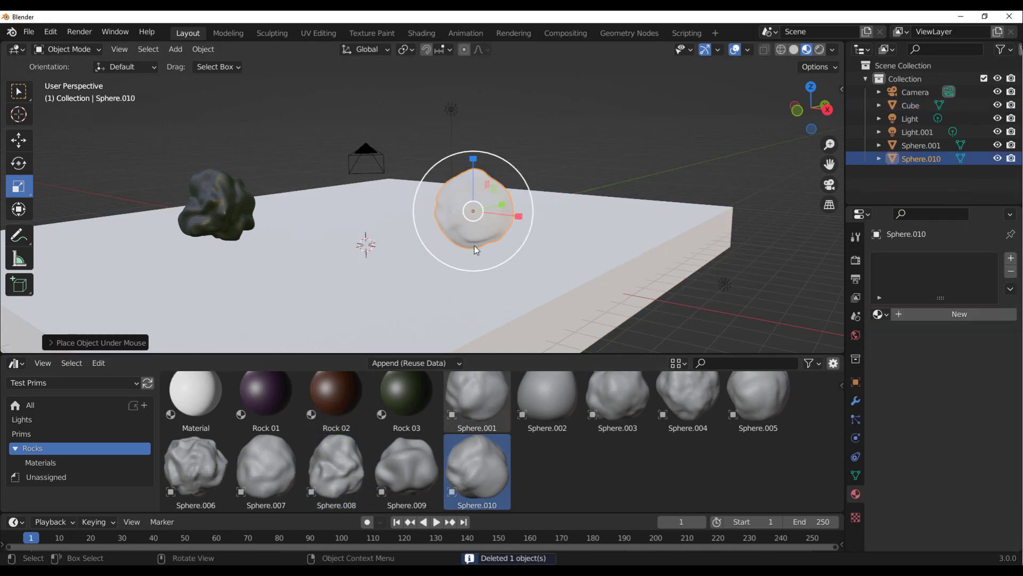
{"action": "left_click_drag", "start_coordinate": [673, 401], "coordinate": [315, 197]}
{"action": "left_click_drag", "start_coordinate": [573, 428], "coordinate": [599, 232]}
{"action": "left_click_drag", "start_coordinate": [747, 421], "coordinate": [213, 289]}
{"action": "left_click_drag", "start_coordinate": [407, 477], "coordinate": [435, 274]}
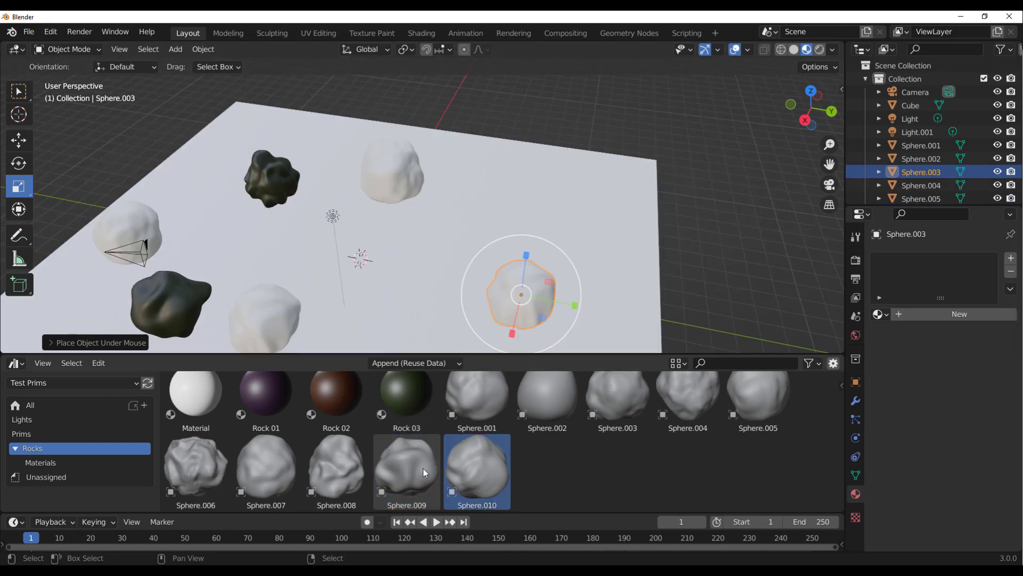
{"action": "left_click", "coordinate": [260, 472]}
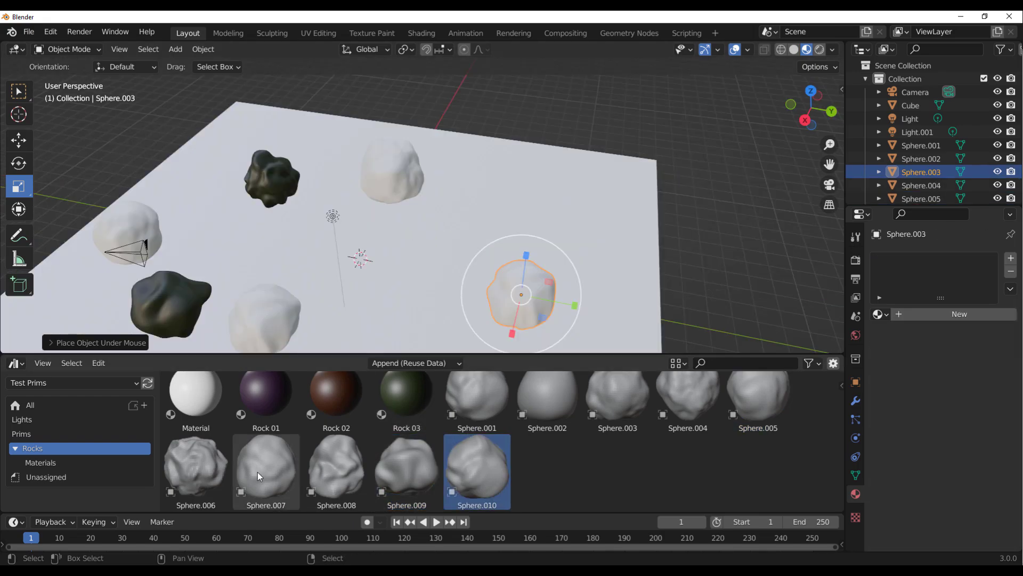
{"action": "left_click_drag", "start_coordinate": [258, 471], "coordinate": [409, 282]}
{"action": "scroll", "coordinate": [510, 414], "scroll_direction": "up", "scroll_amount": 1}
{"action": "left_click_drag", "start_coordinate": [477, 405], "coordinate": [602, 210]}
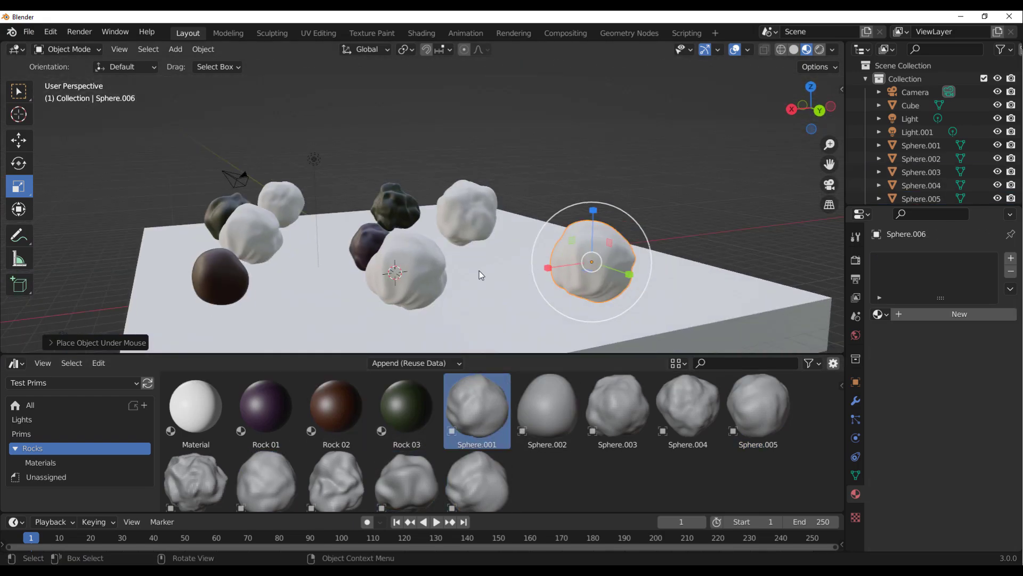
Add the folder D:\Edge Browser Downloads\cube_diorama\ as an asset library in the preferences and name it Cube.
{"action": "middle_click_drag", "start_coordinate": [479, 271], "coordinate": [517, 274]}
{"action": "left_click", "coordinate": [50, 33]}
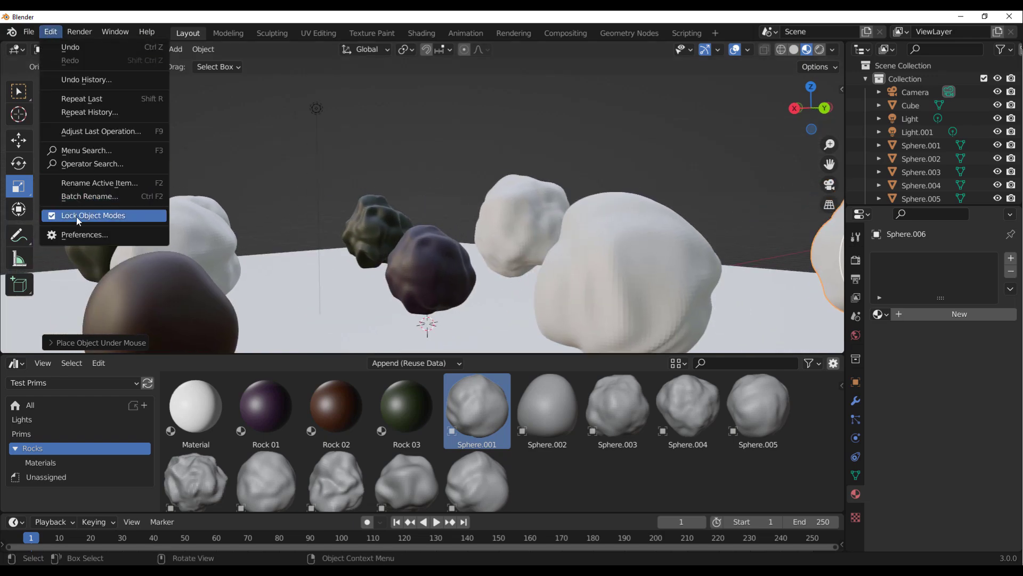
{"action": "left_click", "coordinate": [83, 235]}
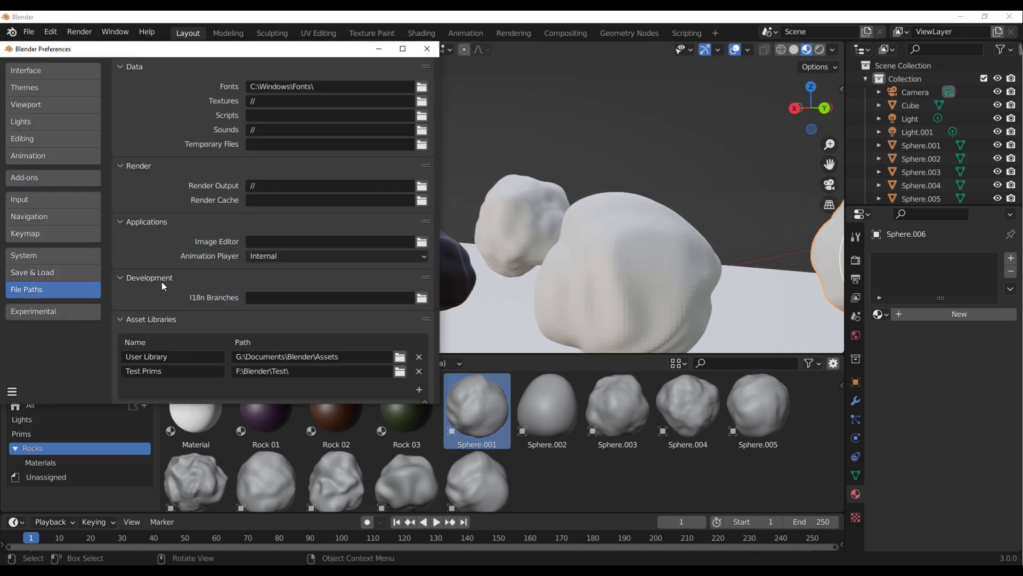
{"action": "left_click", "coordinate": [420, 390]}
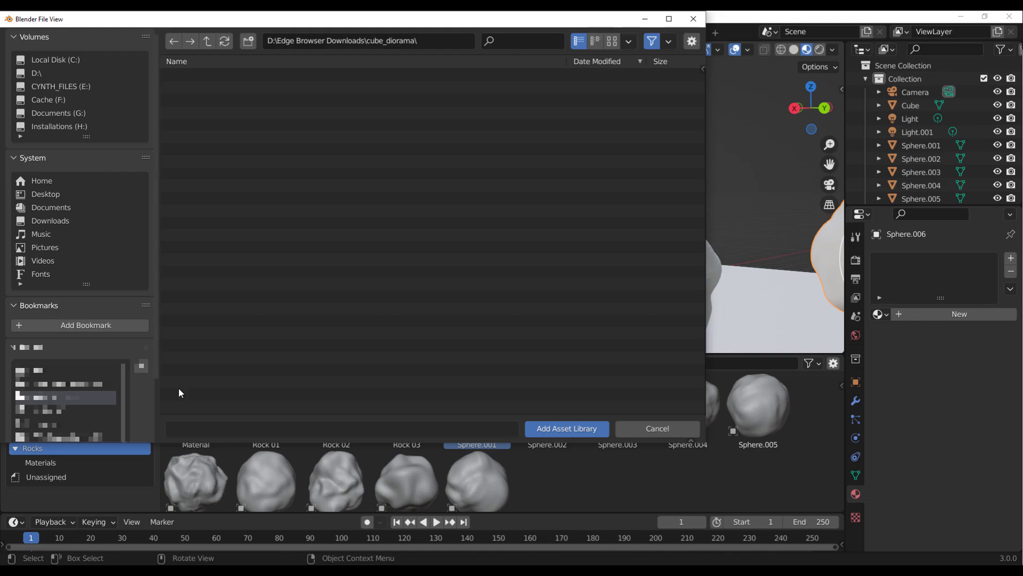
{"action": "left_click", "coordinate": [576, 429]}
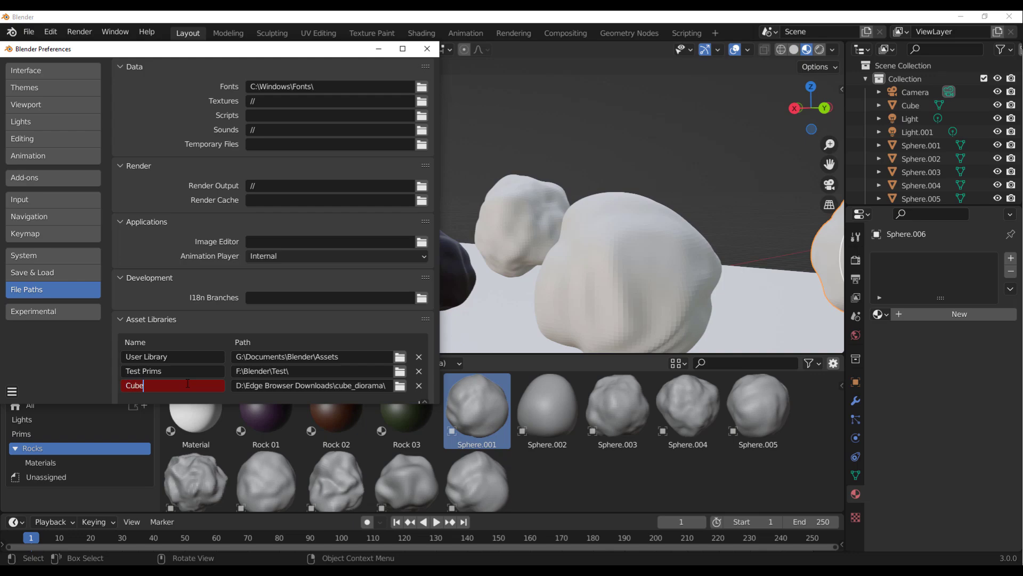
Save the preferences and close them.
{"action": "left_click", "coordinate": [12, 392]}
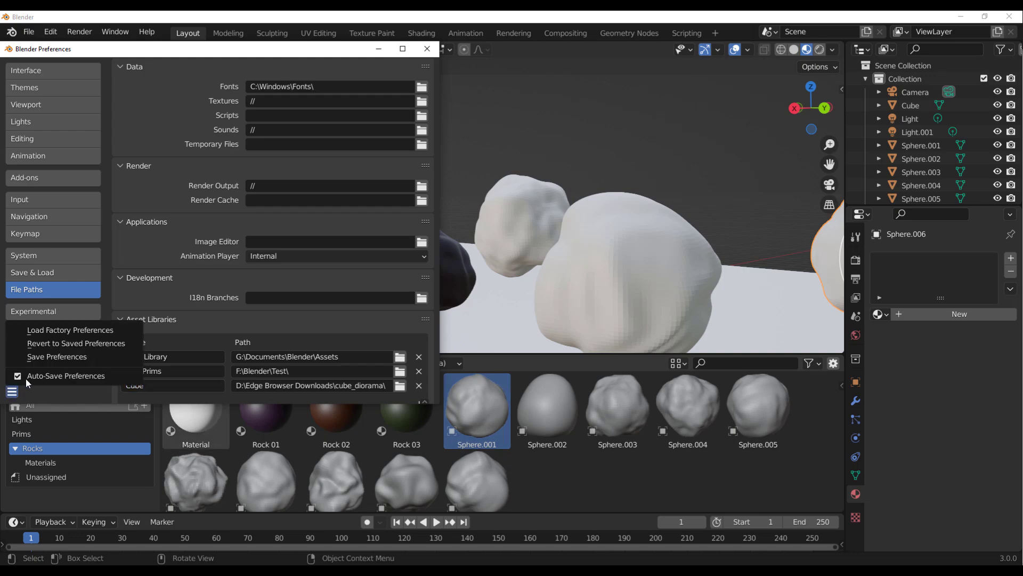
{"action": "left_click", "coordinate": [52, 357]}
{"action": "left_click", "coordinate": [433, 51]}
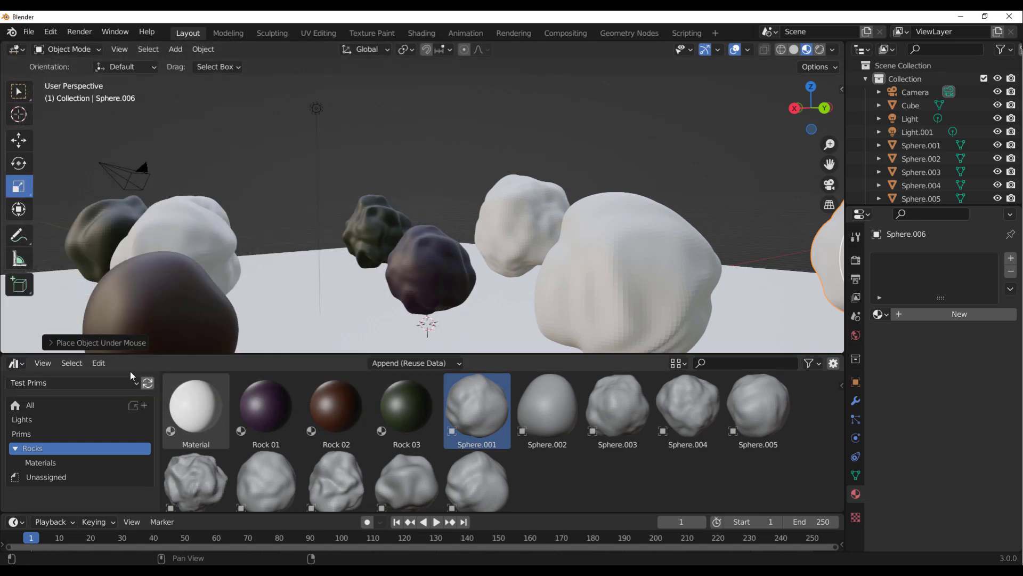
Show the Cube library in the Asset Browser and look through its catalogs.
{"action": "left_click", "coordinate": [114, 383]}
{"action": "left_click", "coordinate": [30, 448]}
{"action": "scroll", "coordinate": [28, 462], "scroll_direction": "down", "scroll_amount": 5}
{"action": "scroll", "coordinate": [51, 440], "scroll_direction": "up", "scroll_amount": 5}
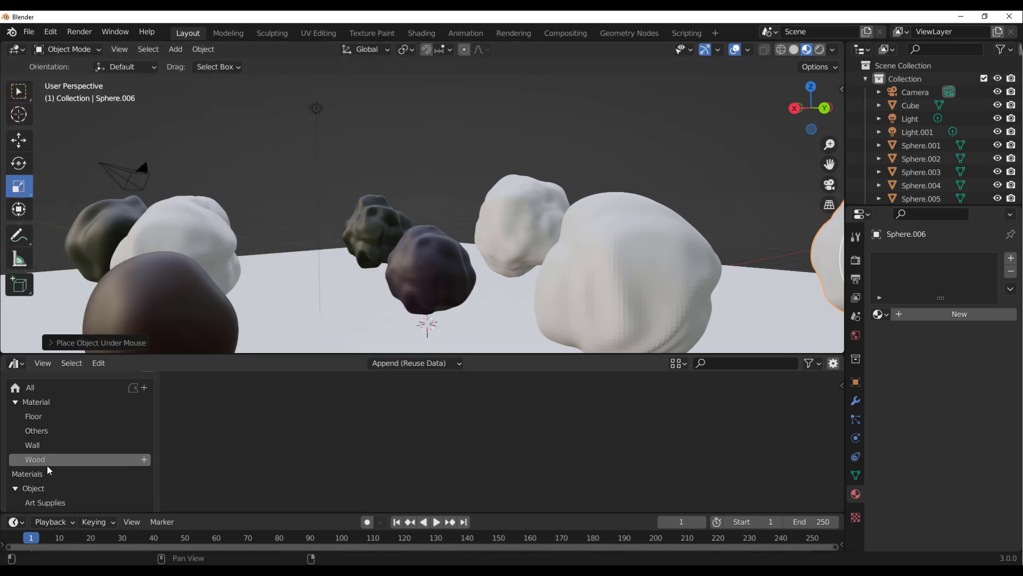
Apply the Wood 6 material from the Wood catalog to the slab and Wood 1 to the smooth brown rock.
{"action": "left_click", "coordinate": [36, 459]}
{"action": "left_click_drag", "start_coordinate": [529, 426], "coordinate": [552, 340]}
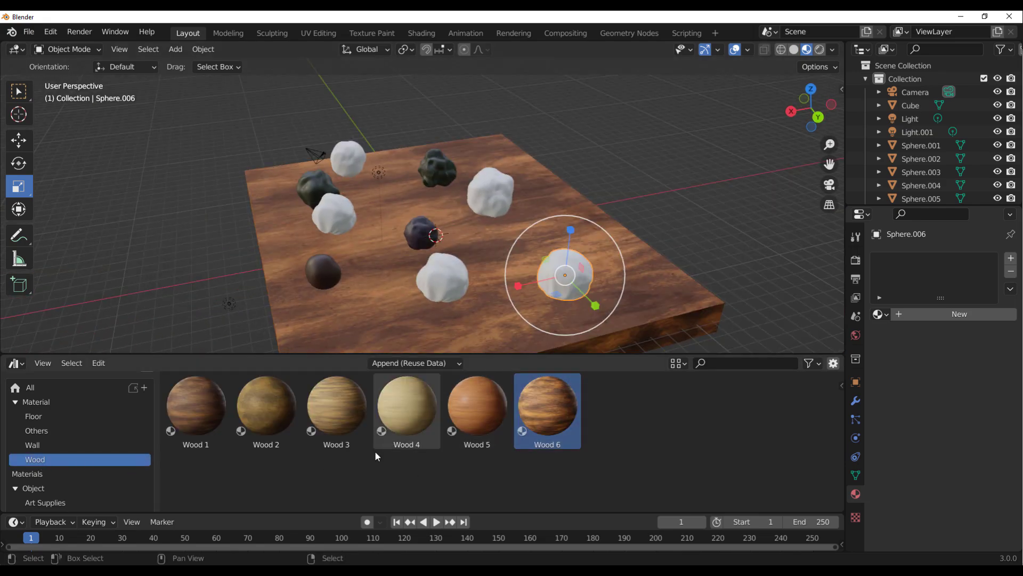
{"action": "left_click_drag", "start_coordinate": [207, 427], "coordinate": [326, 275]}
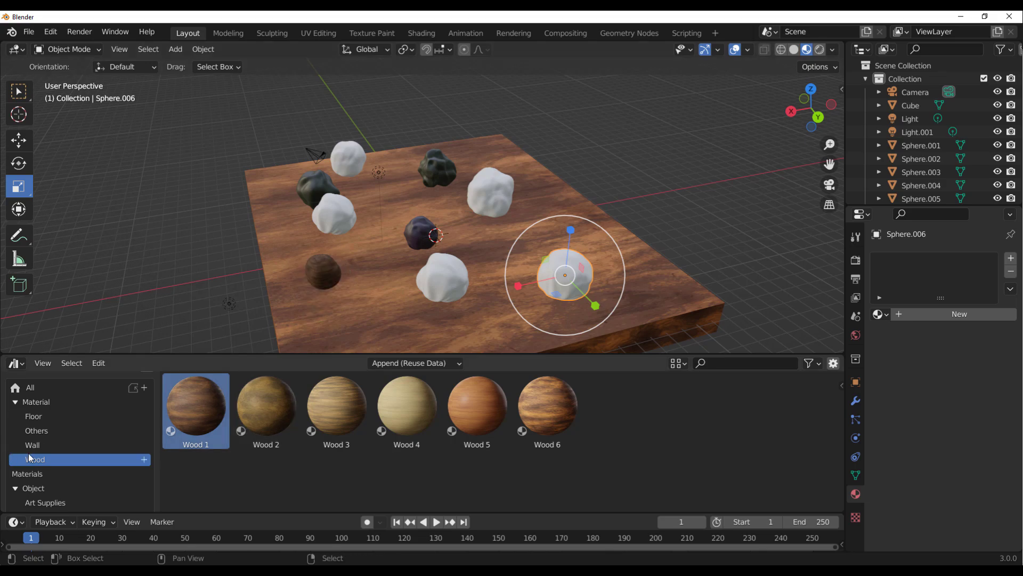
{"action": "left_click", "coordinate": [66, 443]}
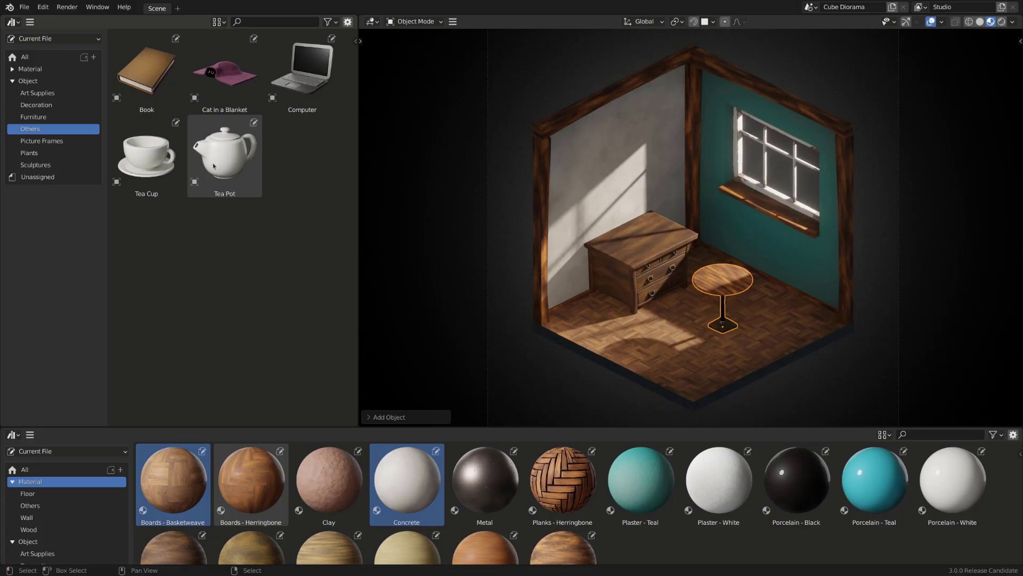
Place the Tea Pot and Tea Cup assets on the round table in the Cube Diorama scene.
{"action": "left_click_drag", "start_coordinate": [213, 166], "coordinate": [723, 276]}
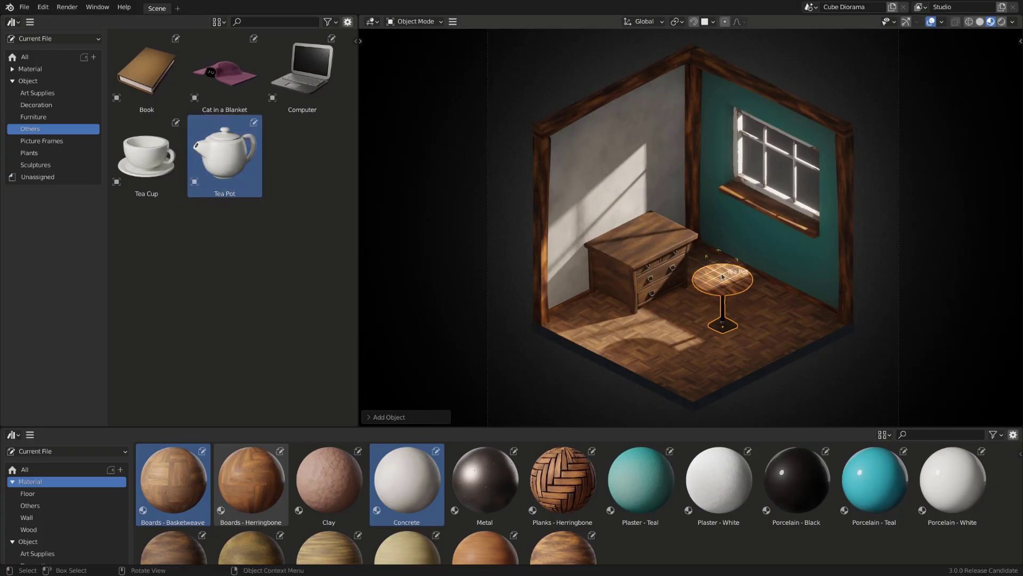
{"action": "left_click_drag", "start_coordinate": [146, 155], "coordinate": [721, 303]}
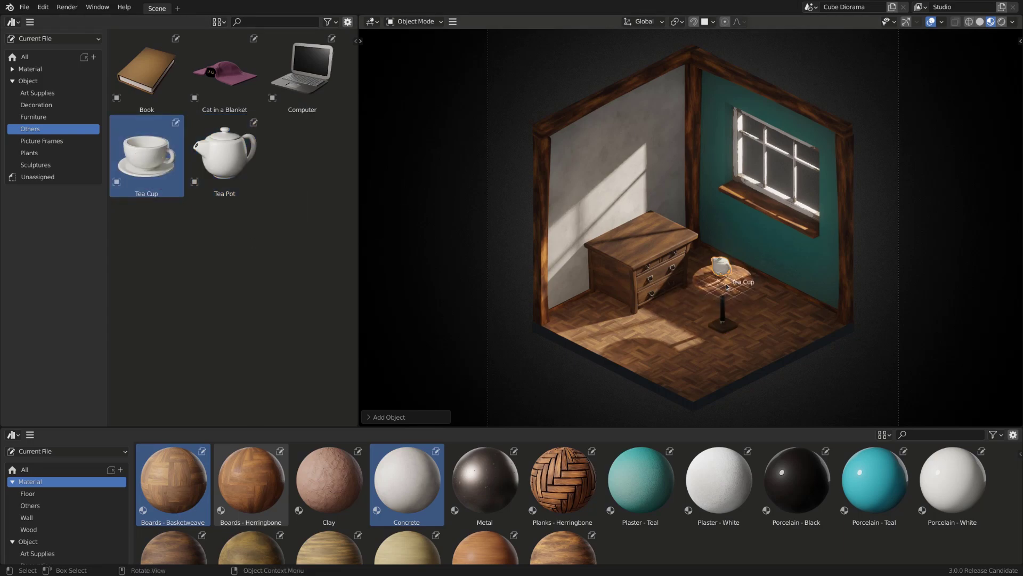
{"action": "scroll", "coordinate": [728, 283], "scroll_direction": "up", "scroll_amount": 3}
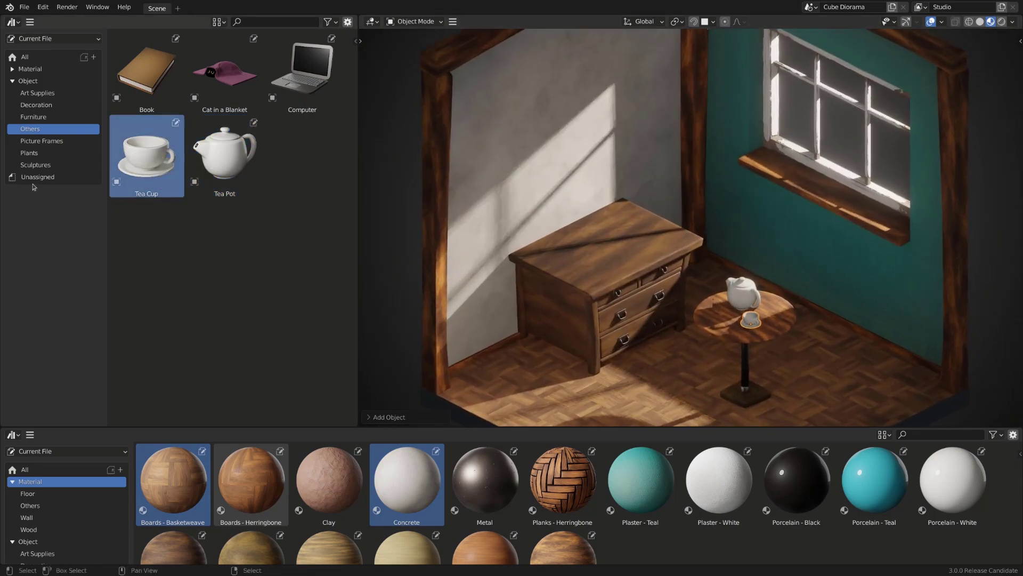
Place the Potted Plant - Bracken and Potted Plant - Bluebell assets from the Plants catalog on top of the dresser.
{"action": "left_click", "coordinate": [23, 154]}
{"action": "left_click_drag", "start_coordinate": [224, 69], "coordinate": [637, 226]}
{"action": "left_click_drag", "start_coordinate": [147, 69], "coordinate": [562, 253]}
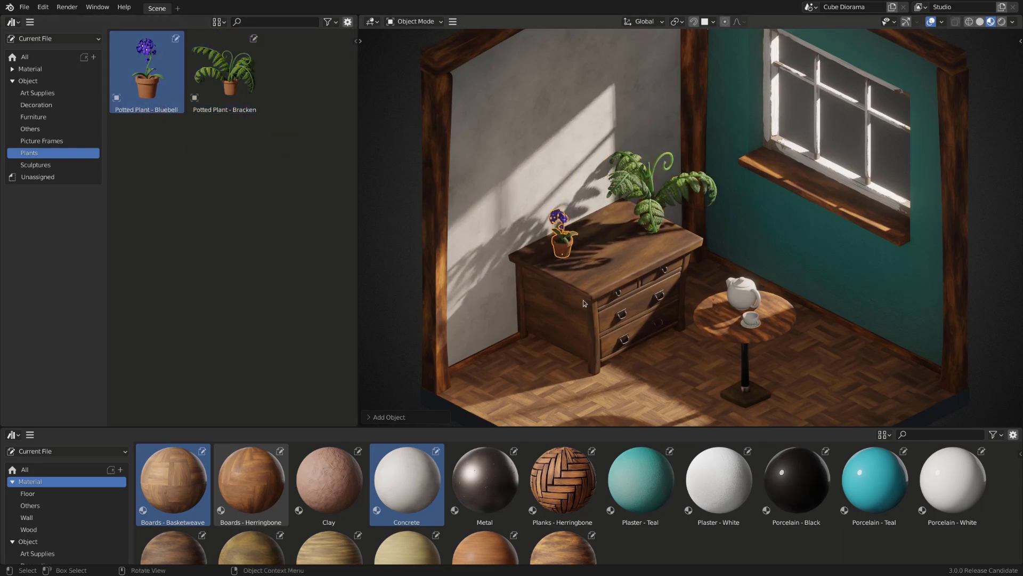
Apply the Wood 4 material to the body of the dresser.
{"action": "scroll", "coordinate": [338, 536], "scroll_direction": "down", "scroll_amount": 3}
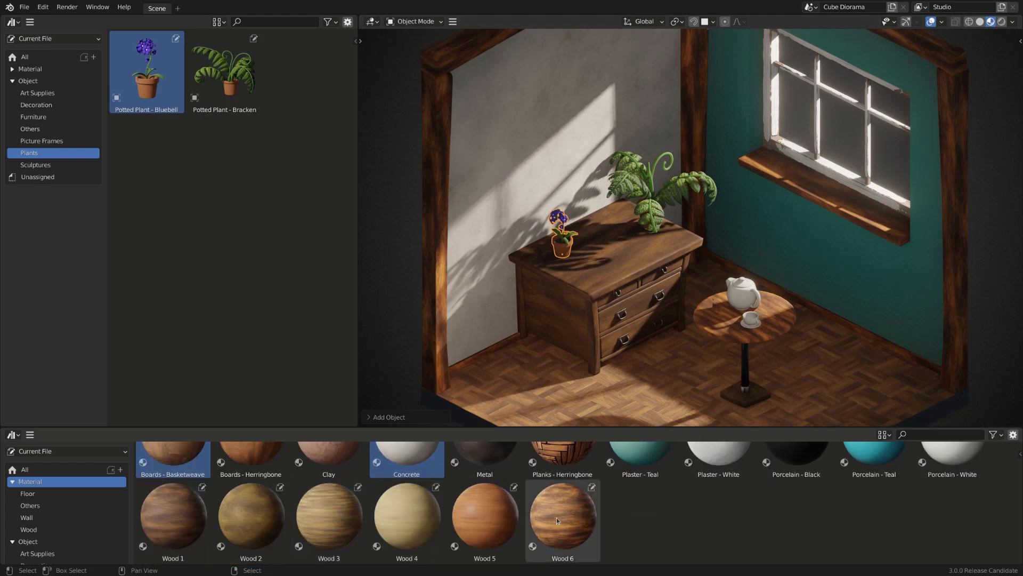
{"action": "left_click", "coordinate": [496, 518]}
{"action": "left_click_drag", "start_coordinate": [399, 520], "coordinate": [588, 315]}
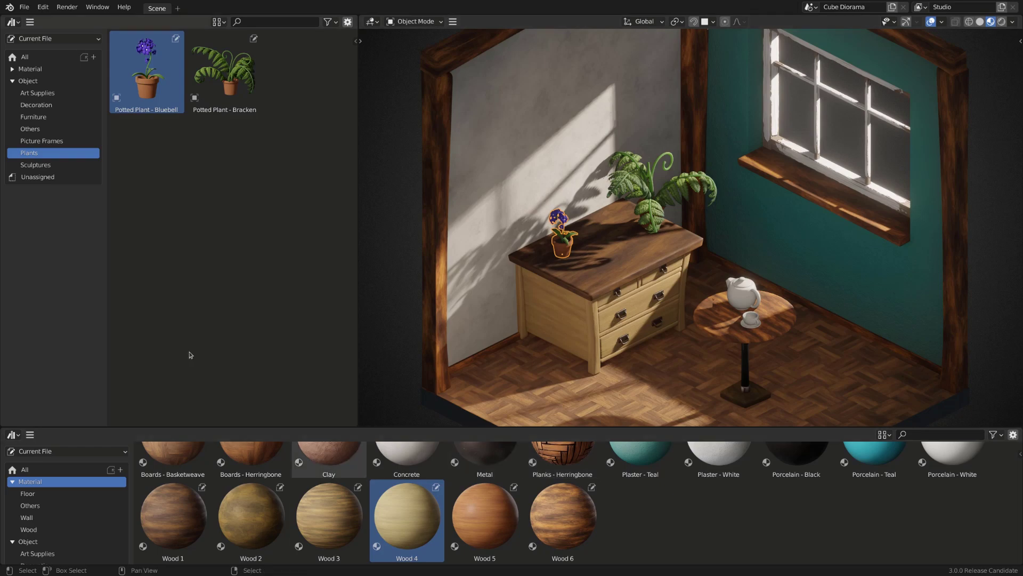